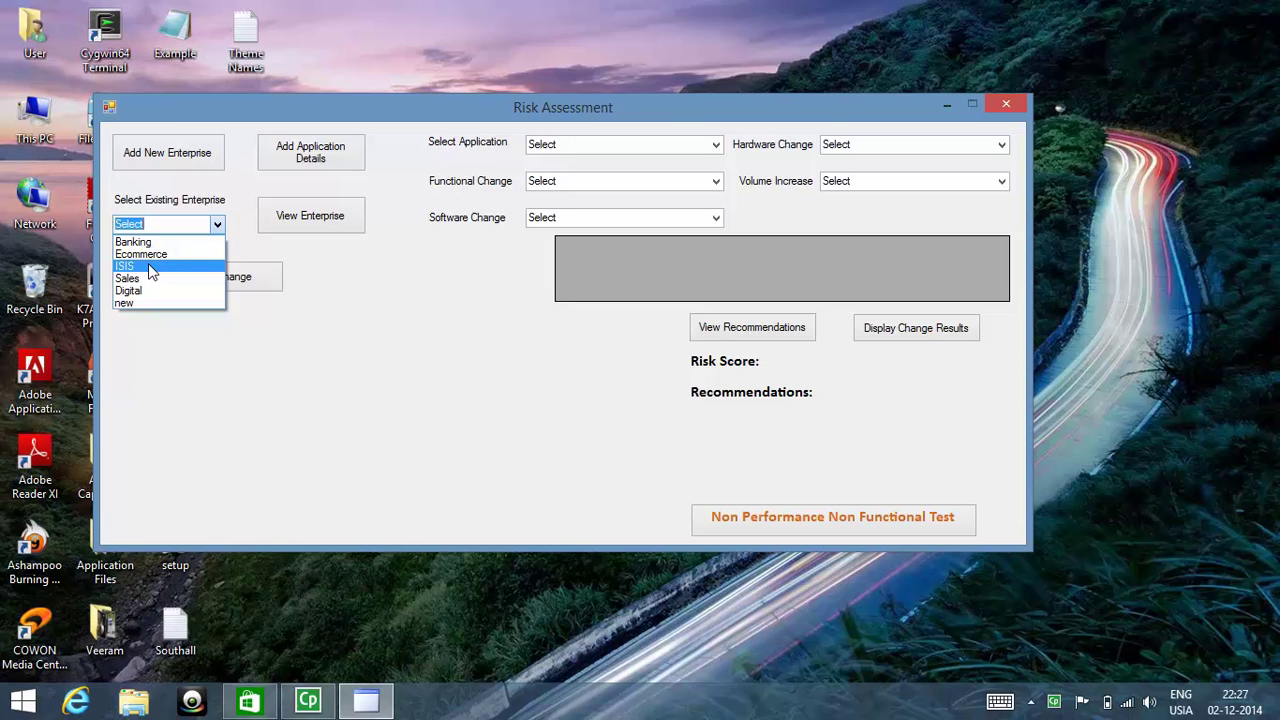
Display the application diagram of the existing enterprise ISIS and load its applications for defining a change
left_click(149, 267)
left_click(302, 221)
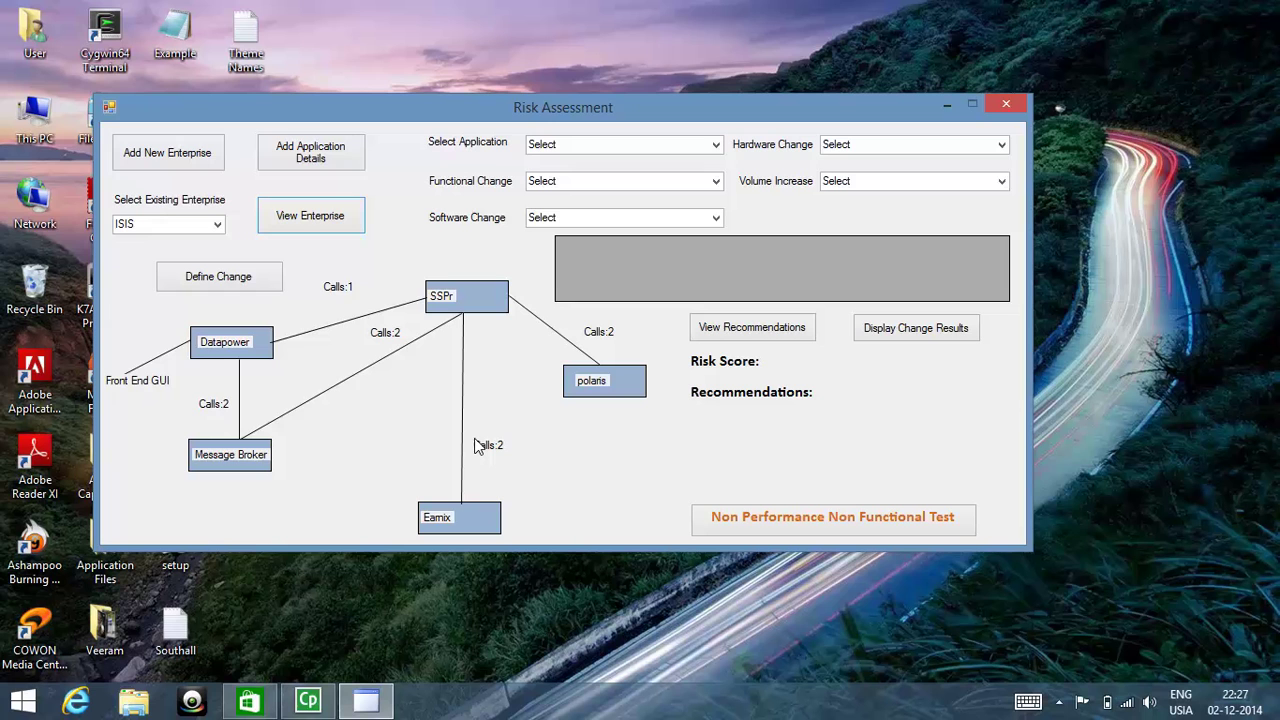
left_click(273, 281)
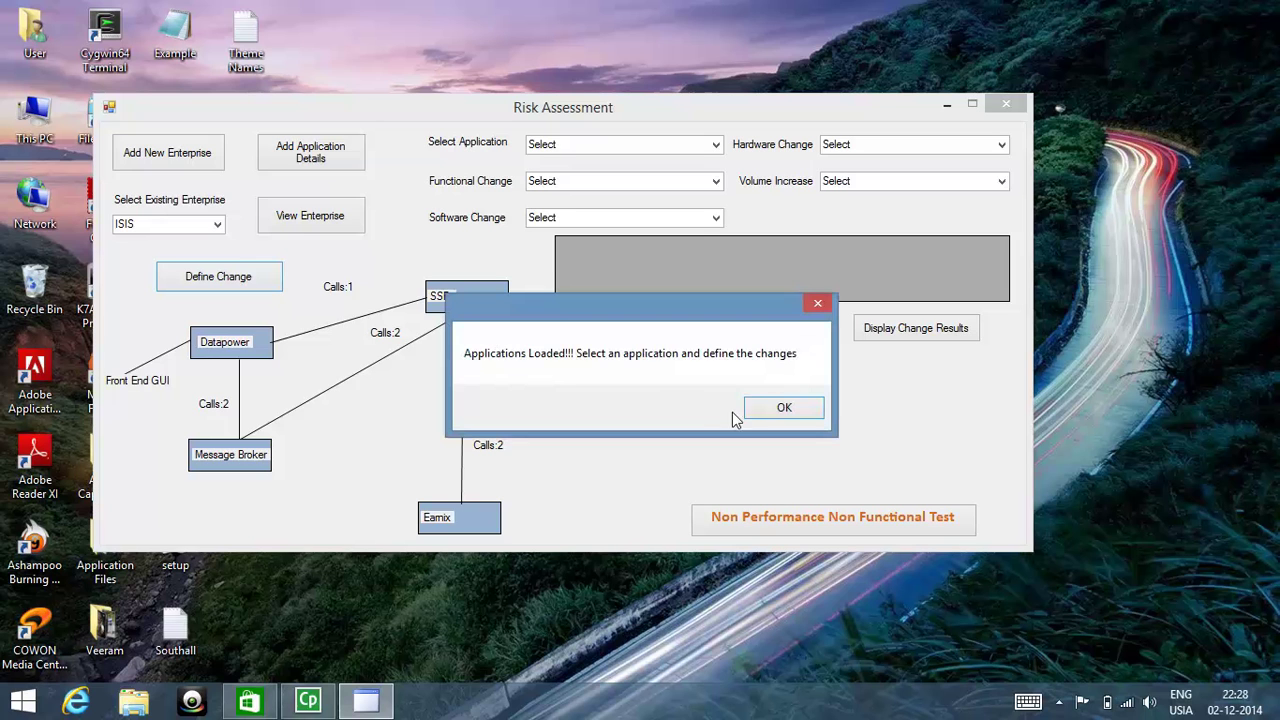
left_click(784, 408)
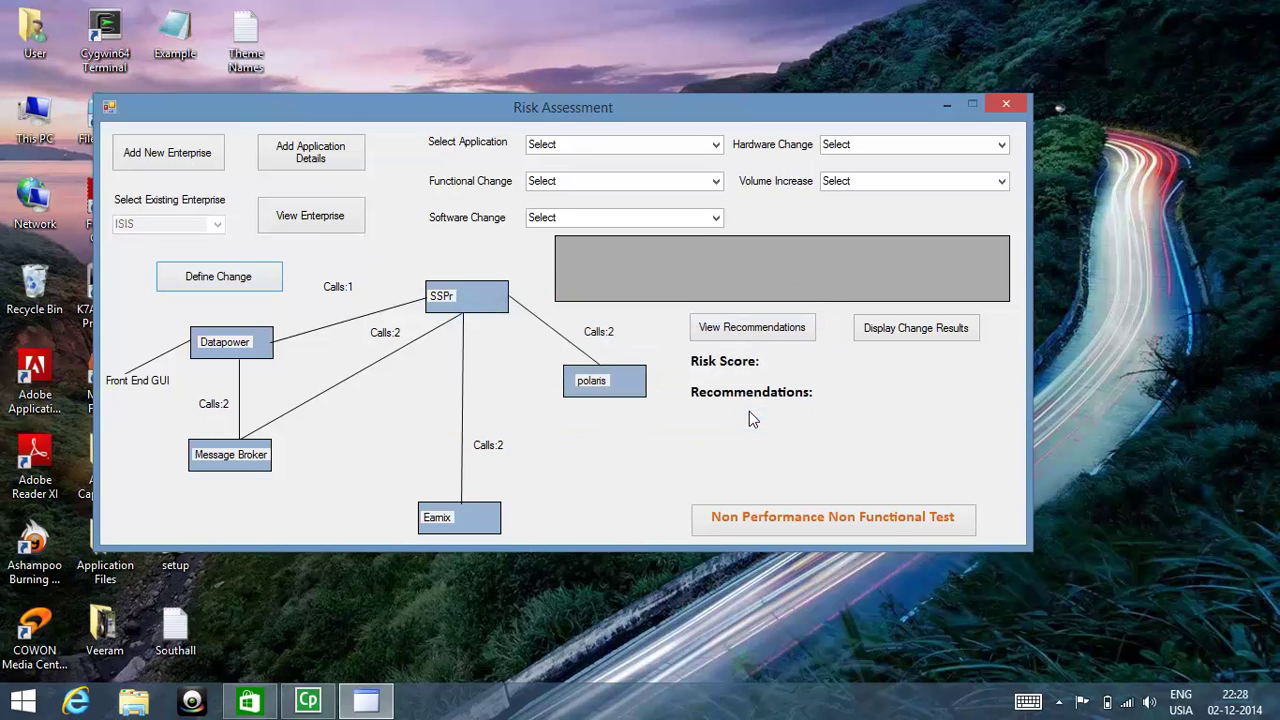
Choose the Earnix application and set its functional change to Changes done for Standard compliance
left_click(716, 146)
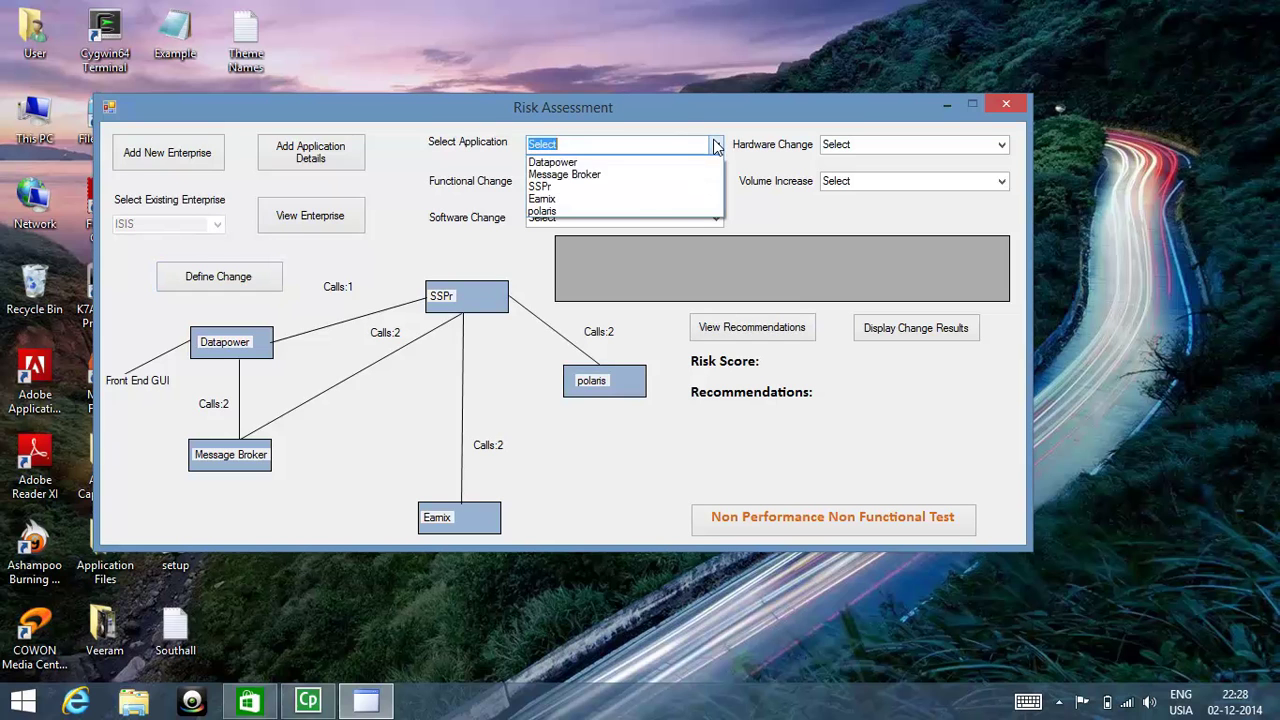
left_click(612, 198)
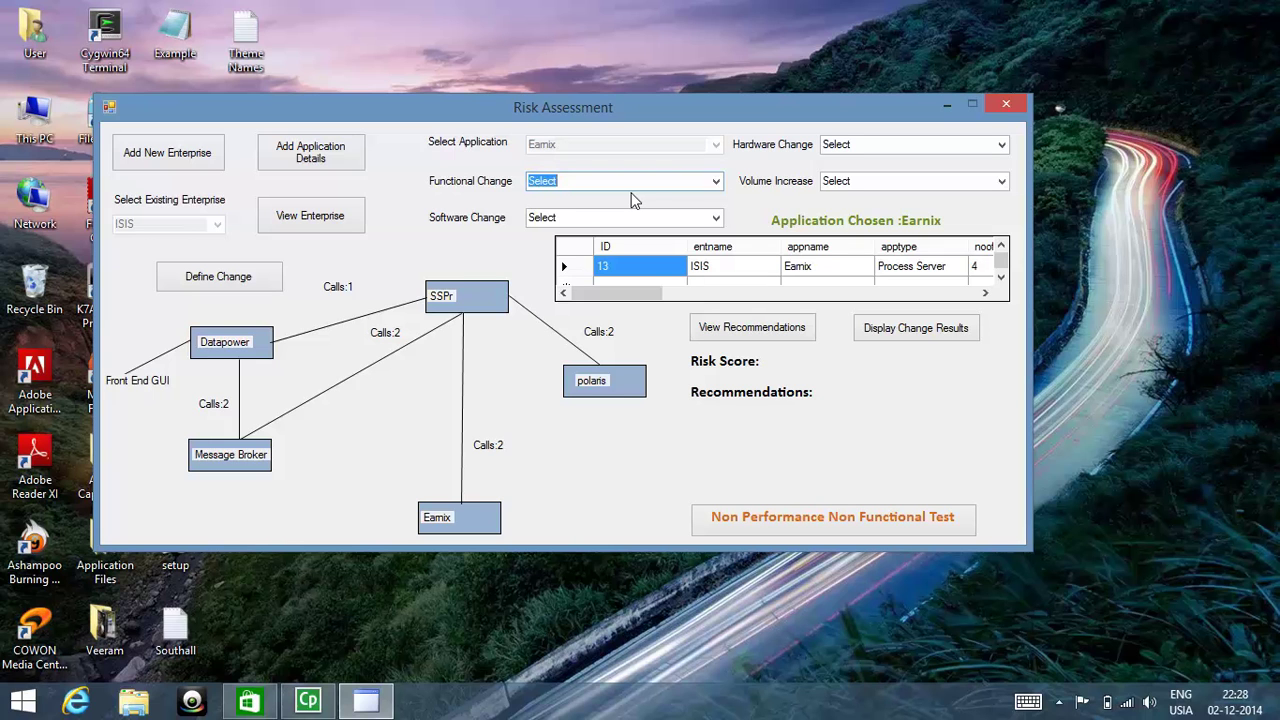
left_click(715, 183)
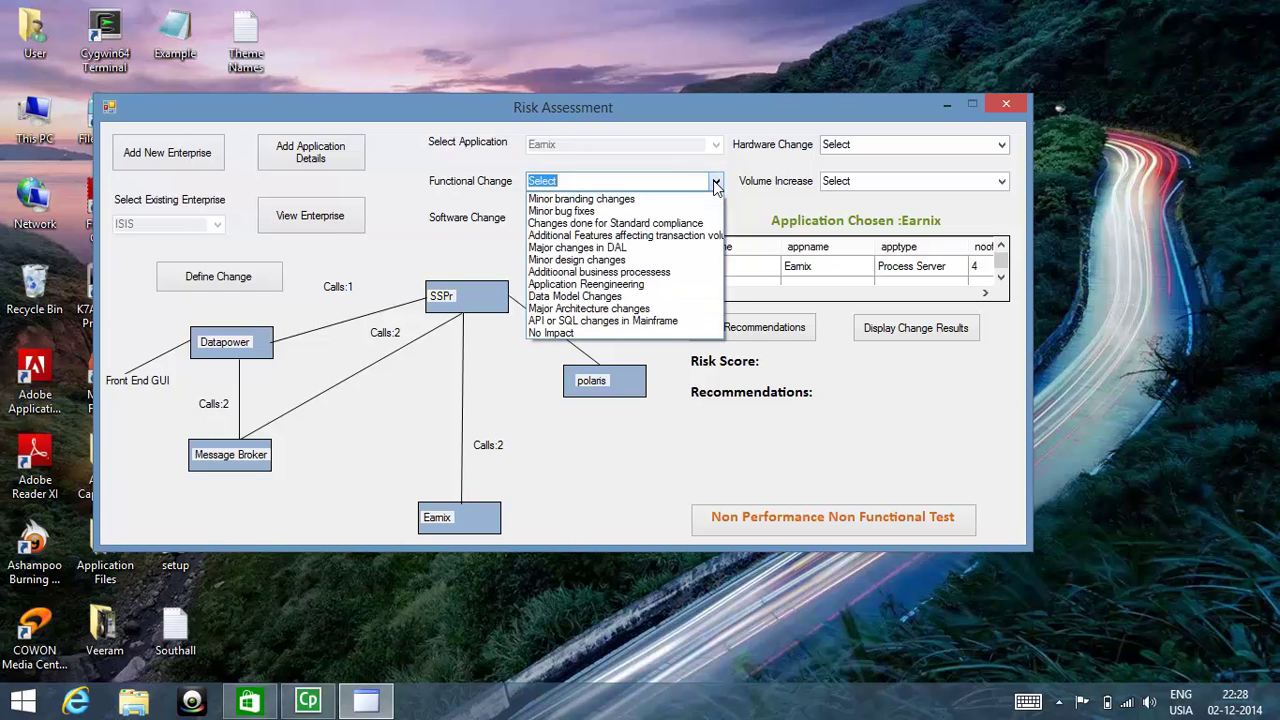
left_click(664, 222)
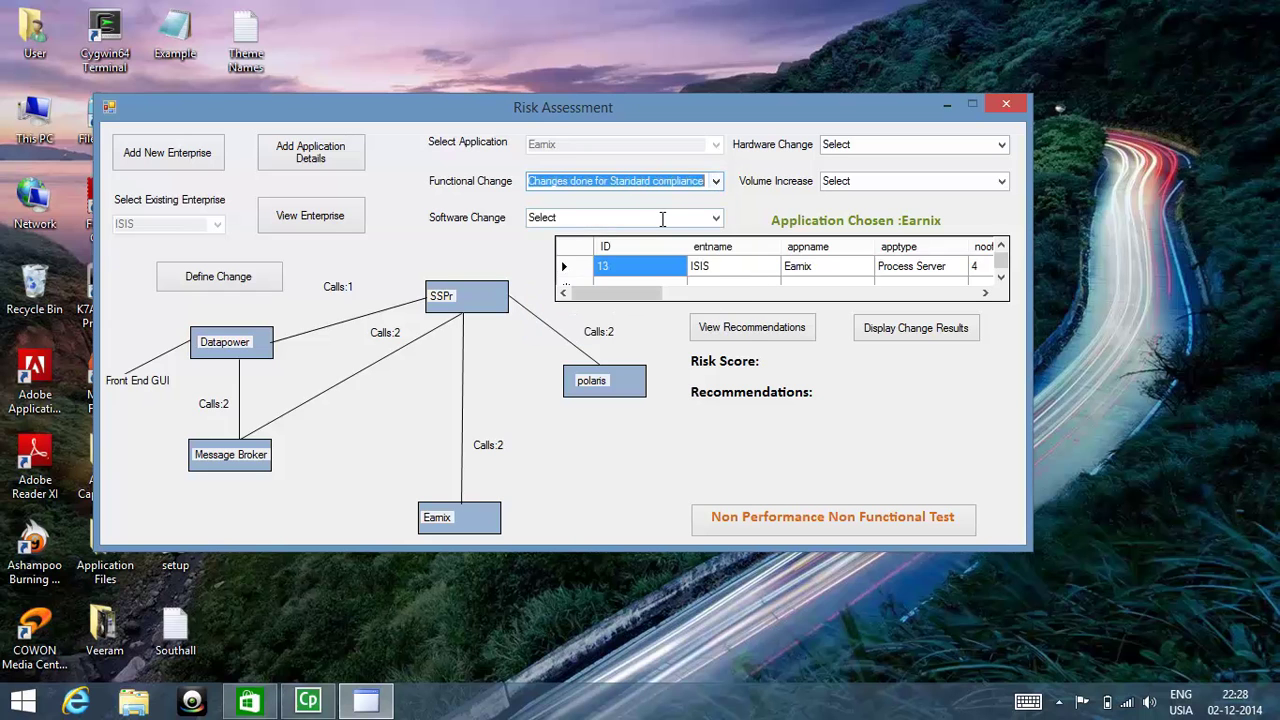
Set both the software change and the hardware change to No Impact
left_click(715, 218)
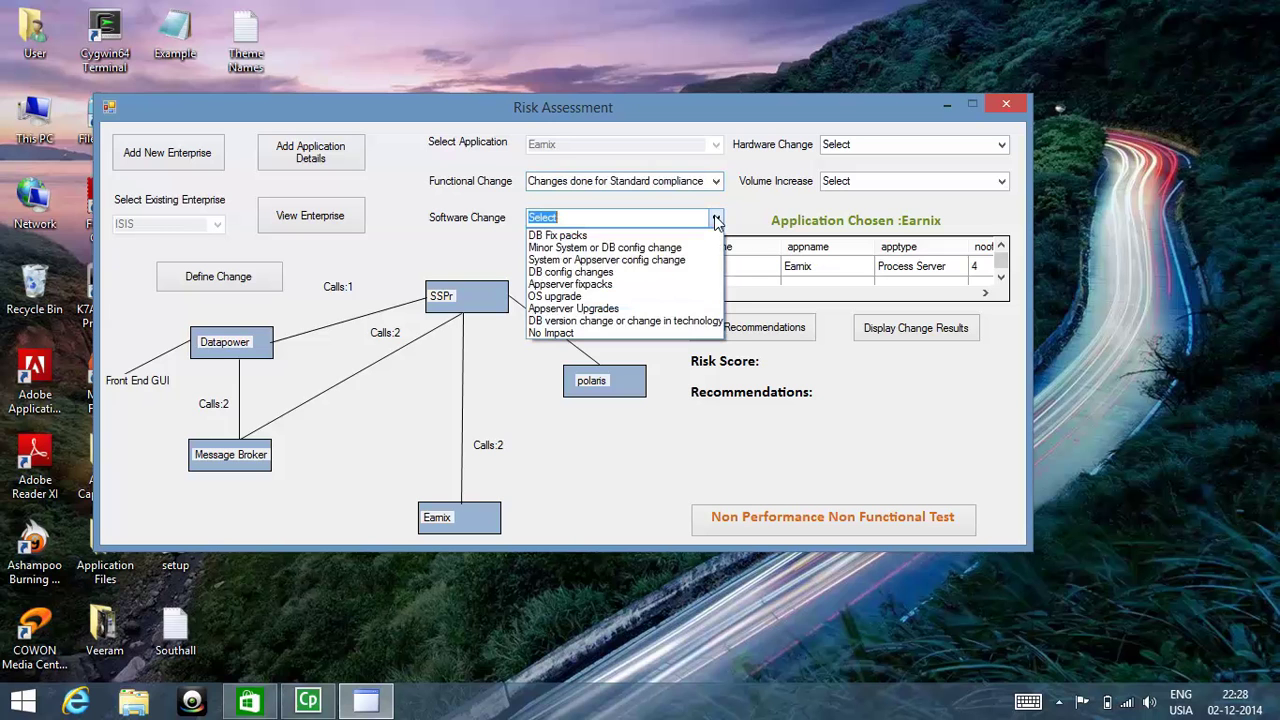
left_click(558, 333)
left_click(1001, 145)
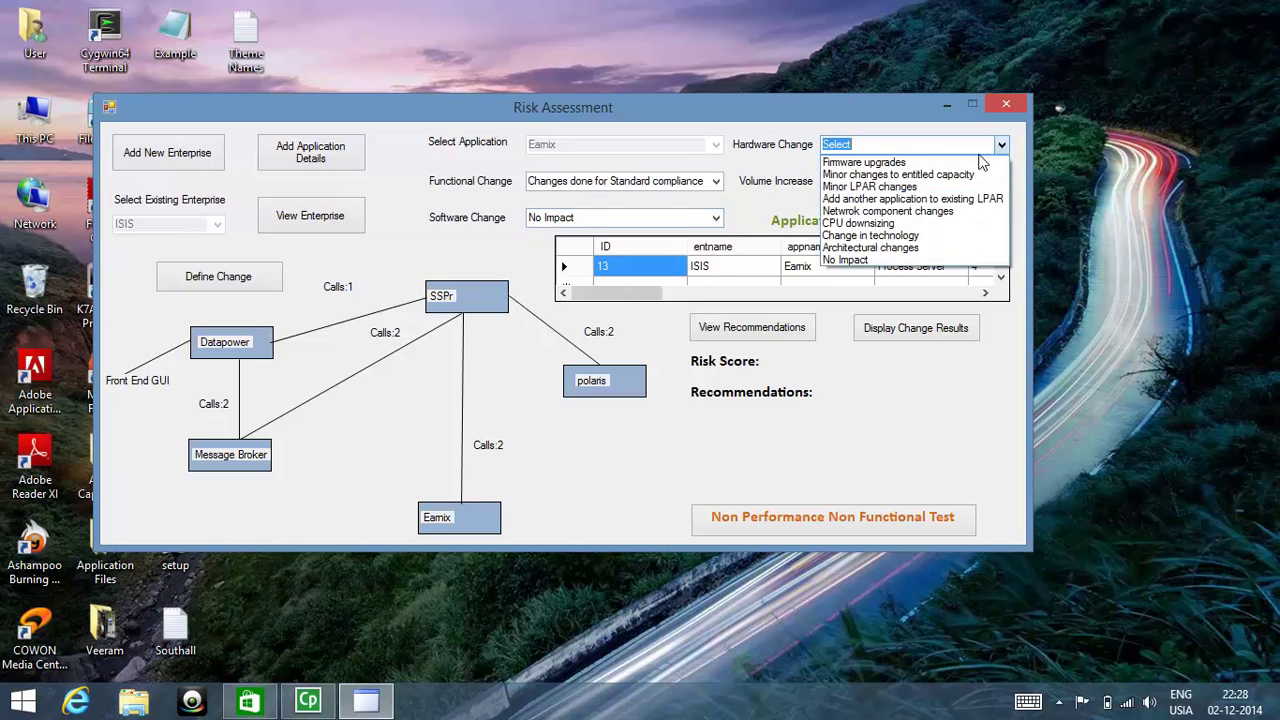
left_click(879, 262)
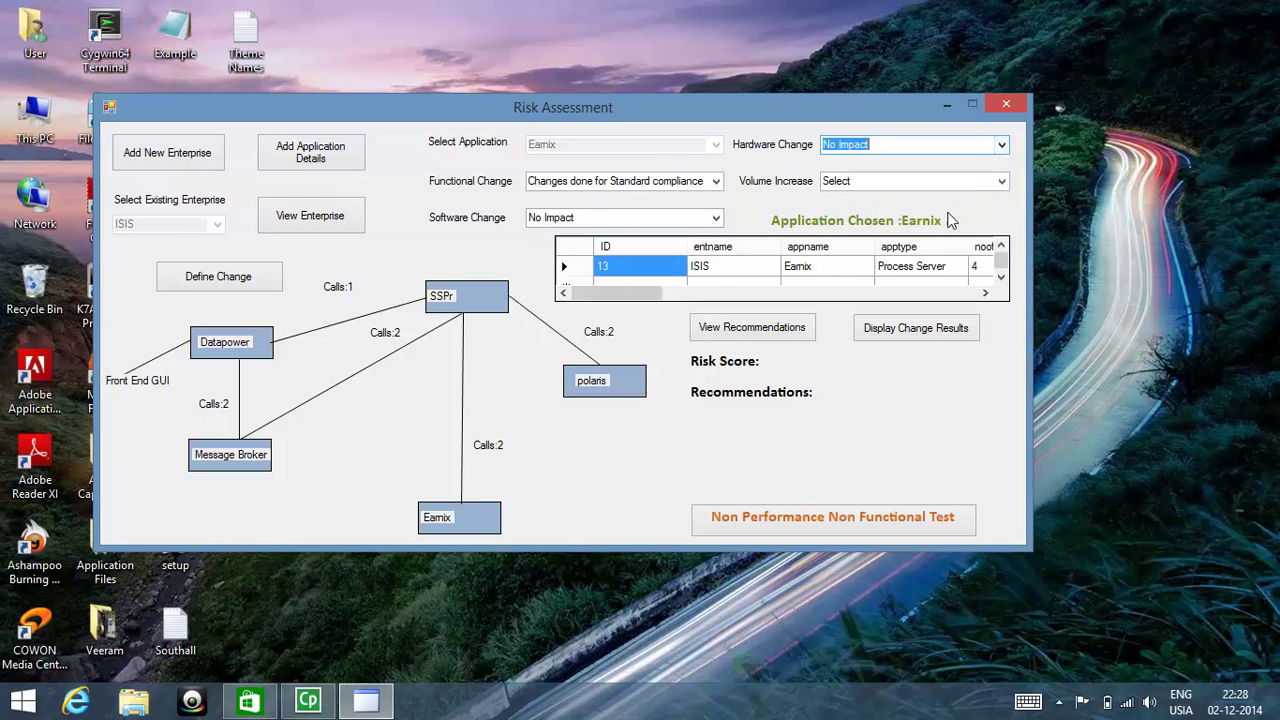
Set the volume increase to Less than or equal to 5% and generate the risk score and recommendations
left_click(1001, 182)
left_click(1002, 183)
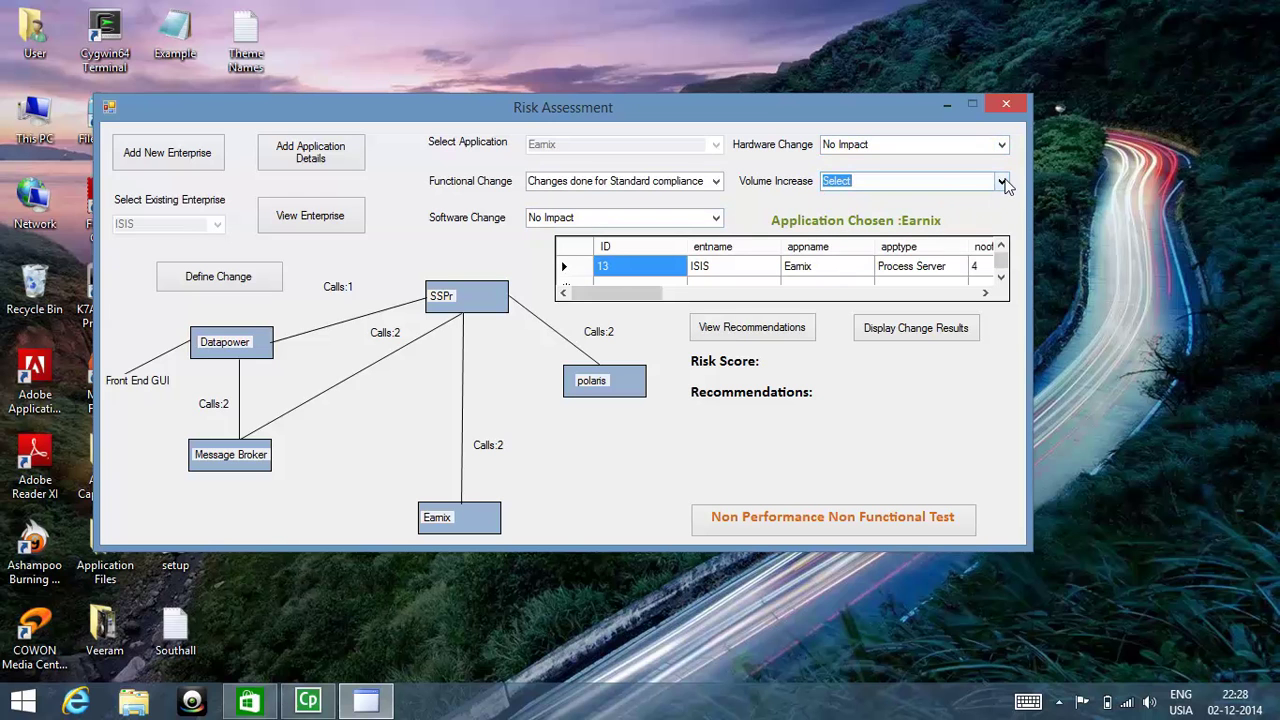
left_click(1002, 183)
left_click(970, 199)
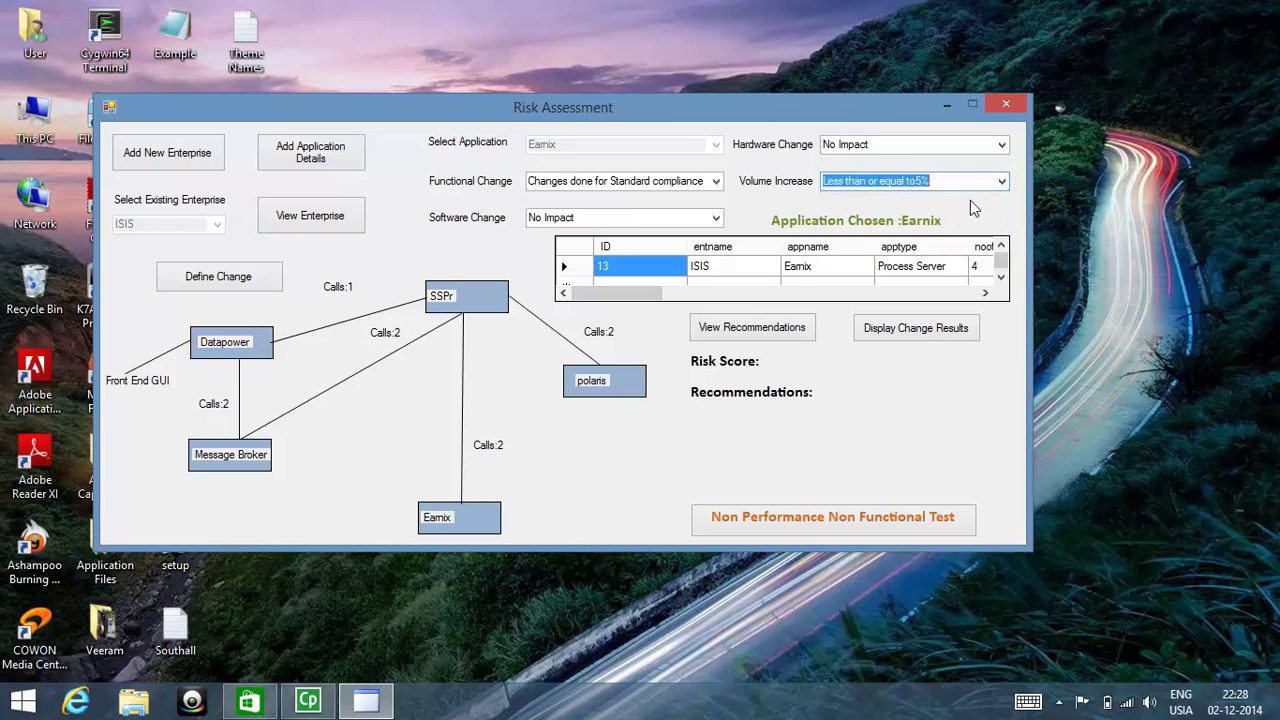
left_click(745, 326)
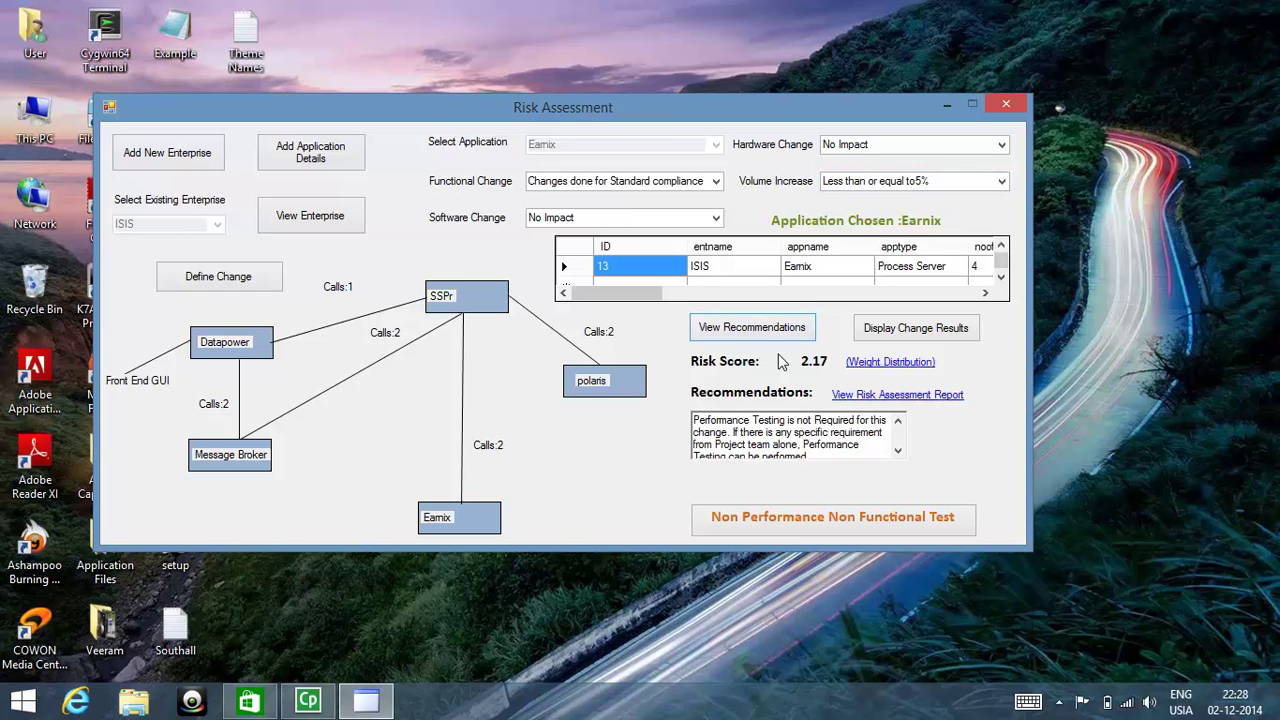
Open the risk assessment report and examine its chosen changes, application attributes, risk score with RAG rating, and recommendation
left_click(845, 396)
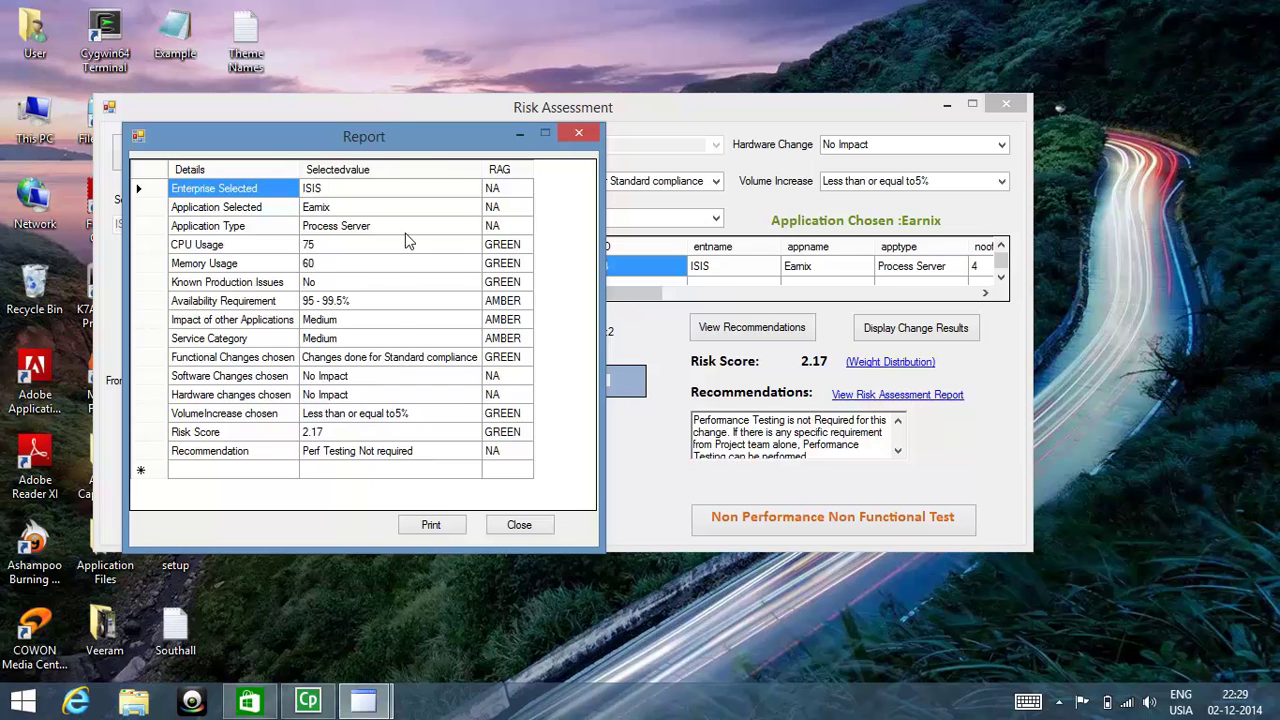
left_click_drag(390, 139, 401, 206)
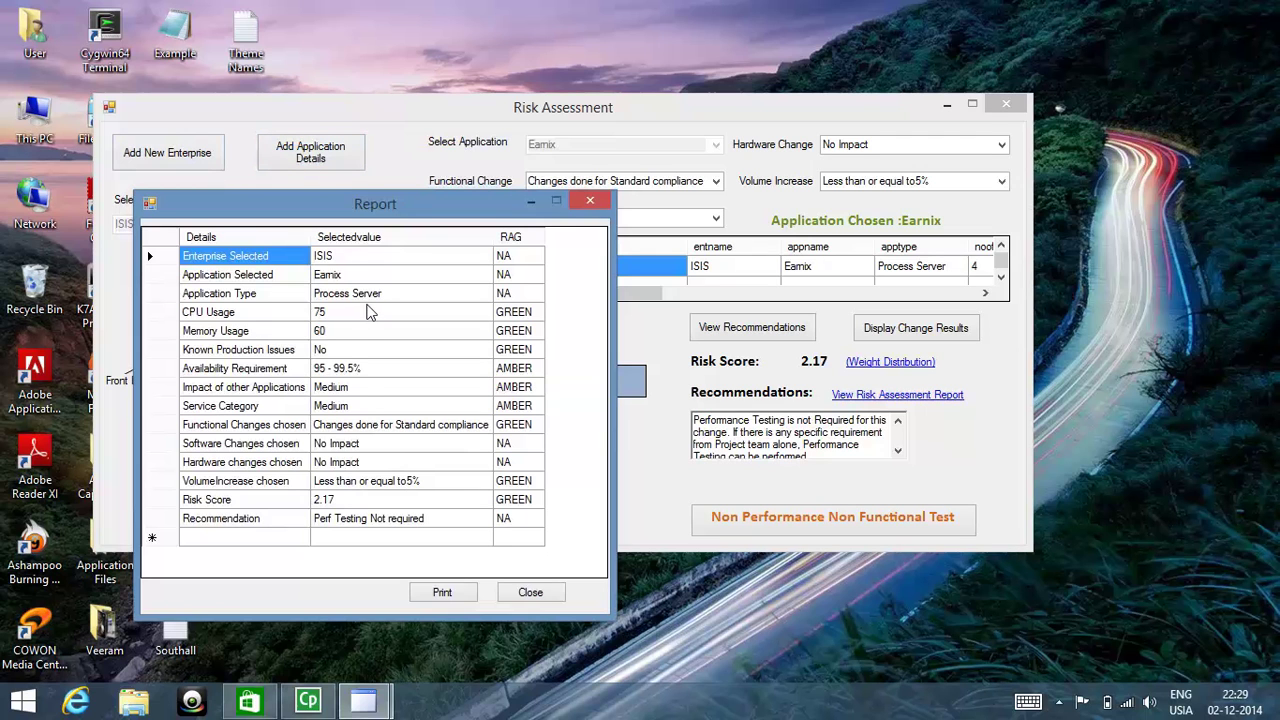
left_click_drag(350, 426, 348, 482)
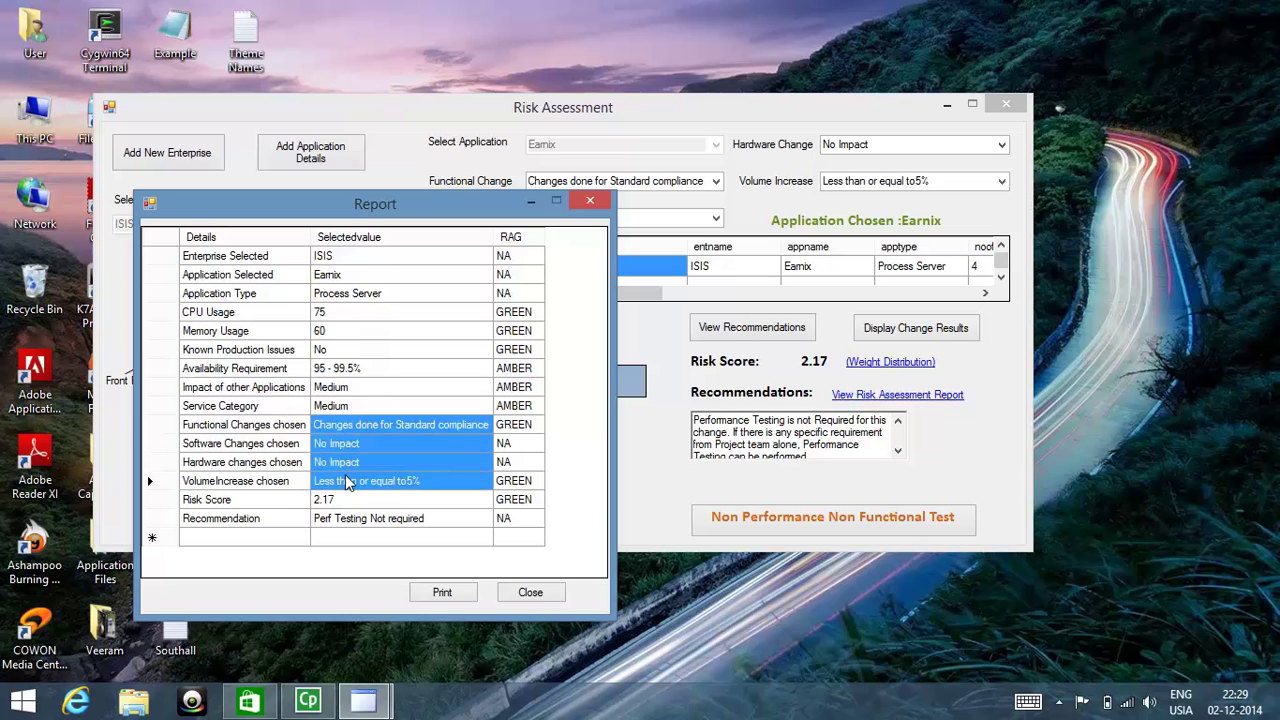
left_click_drag(336, 313, 334, 396)
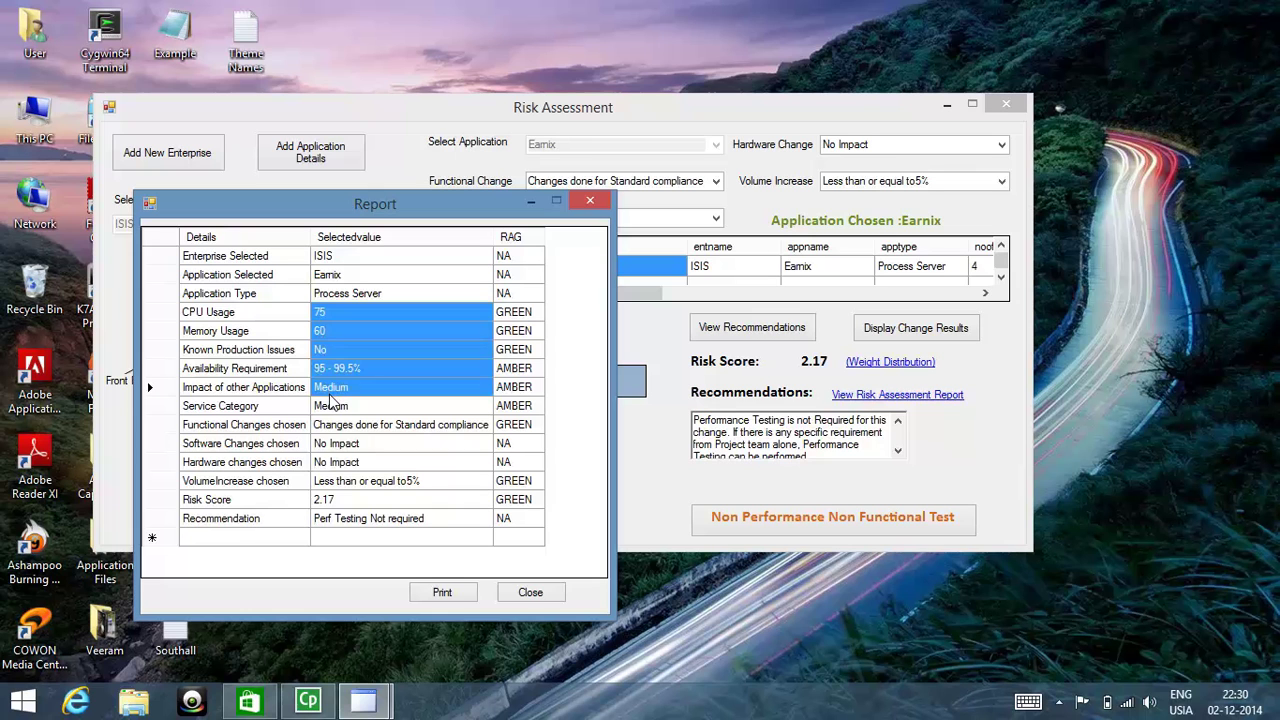
left_click(346, 500)
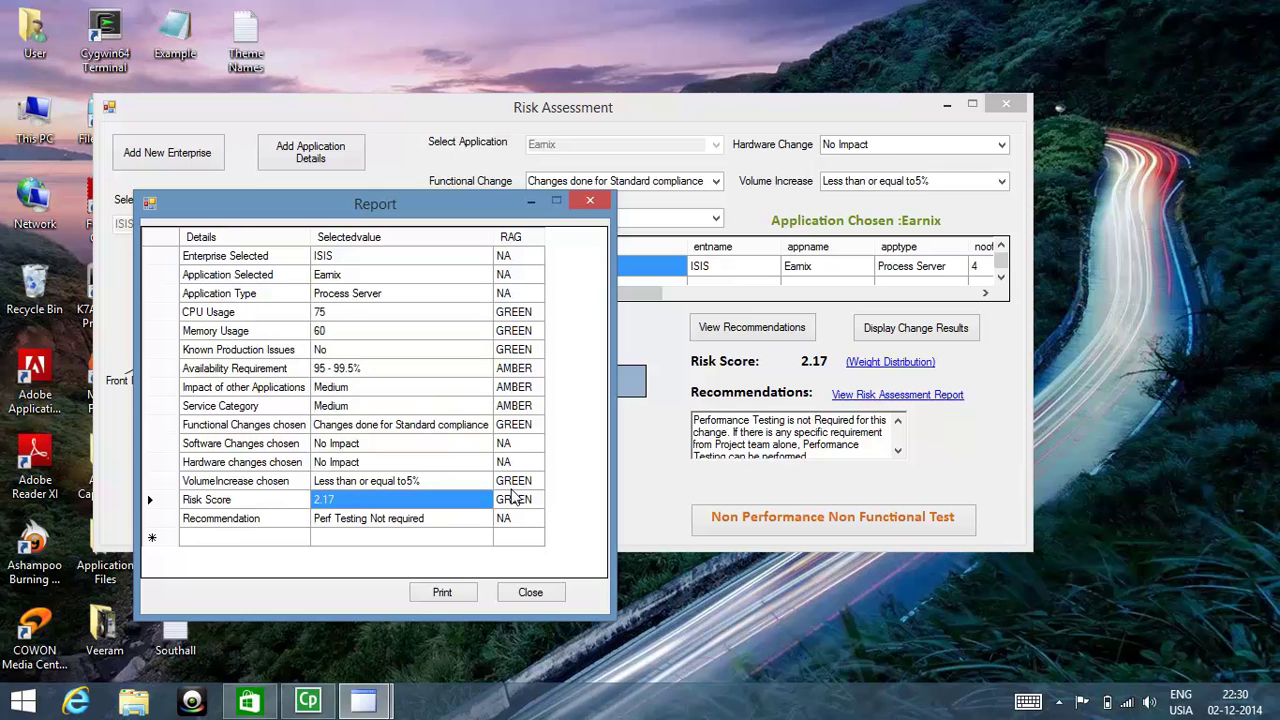
left_click(516, 504)
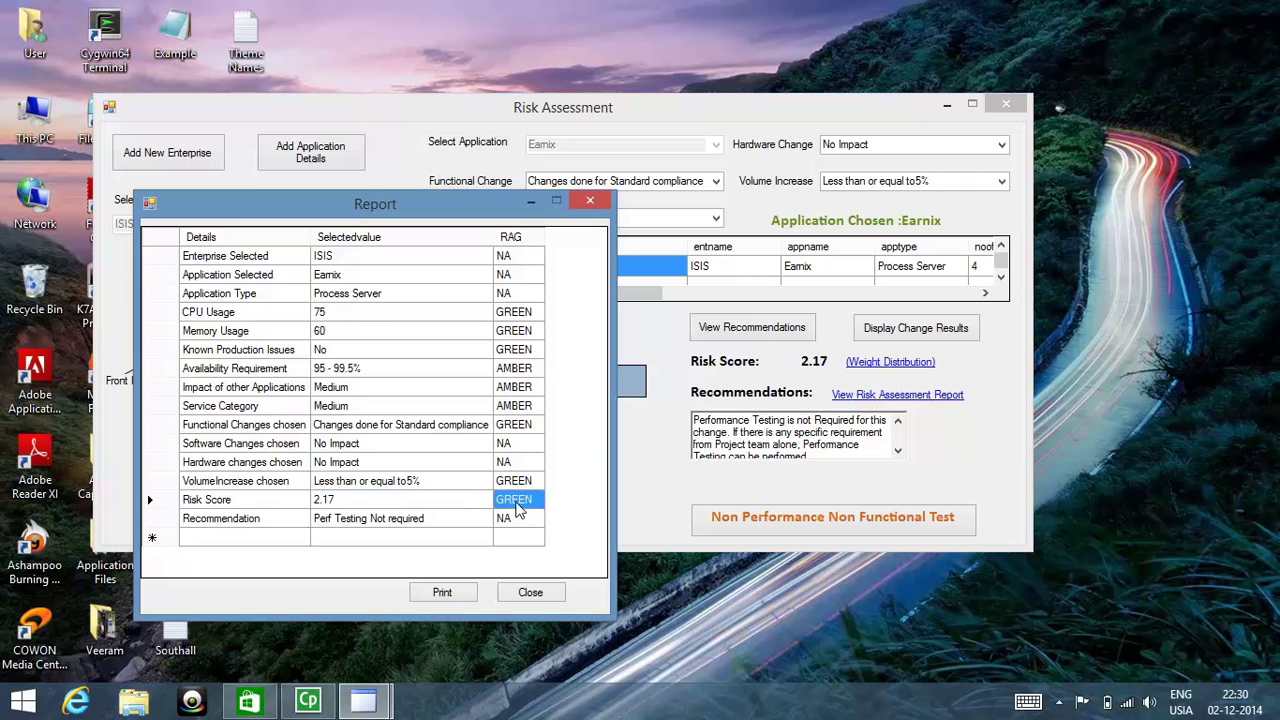
left_click(406, 521)
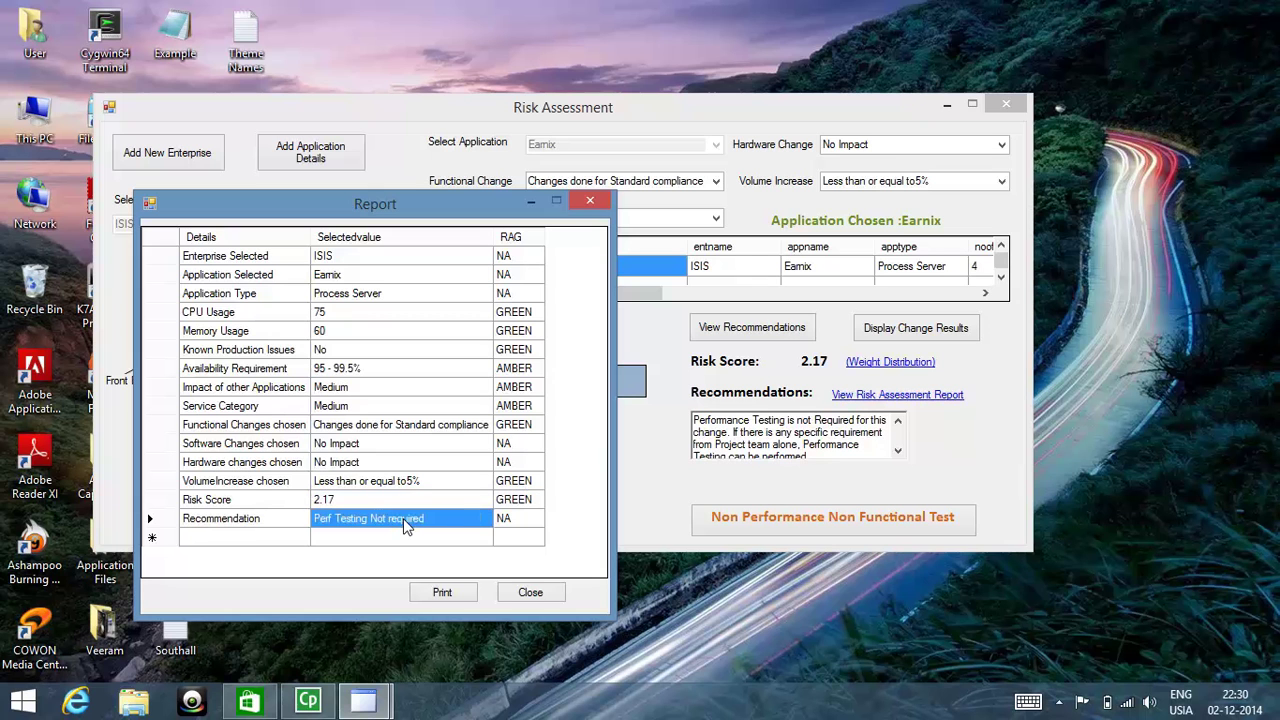
View the print options for the risk assessment report, cancel printing and close the report
left_click(440, 594)
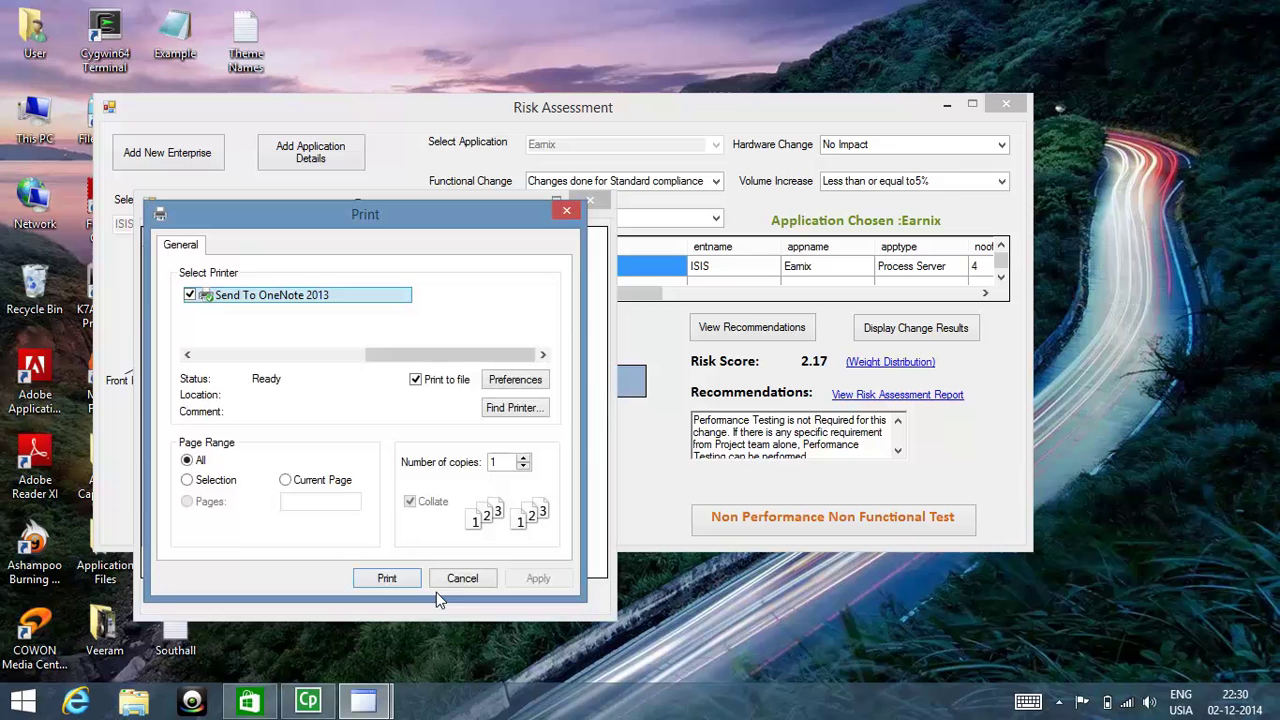
left_click(566, 212)
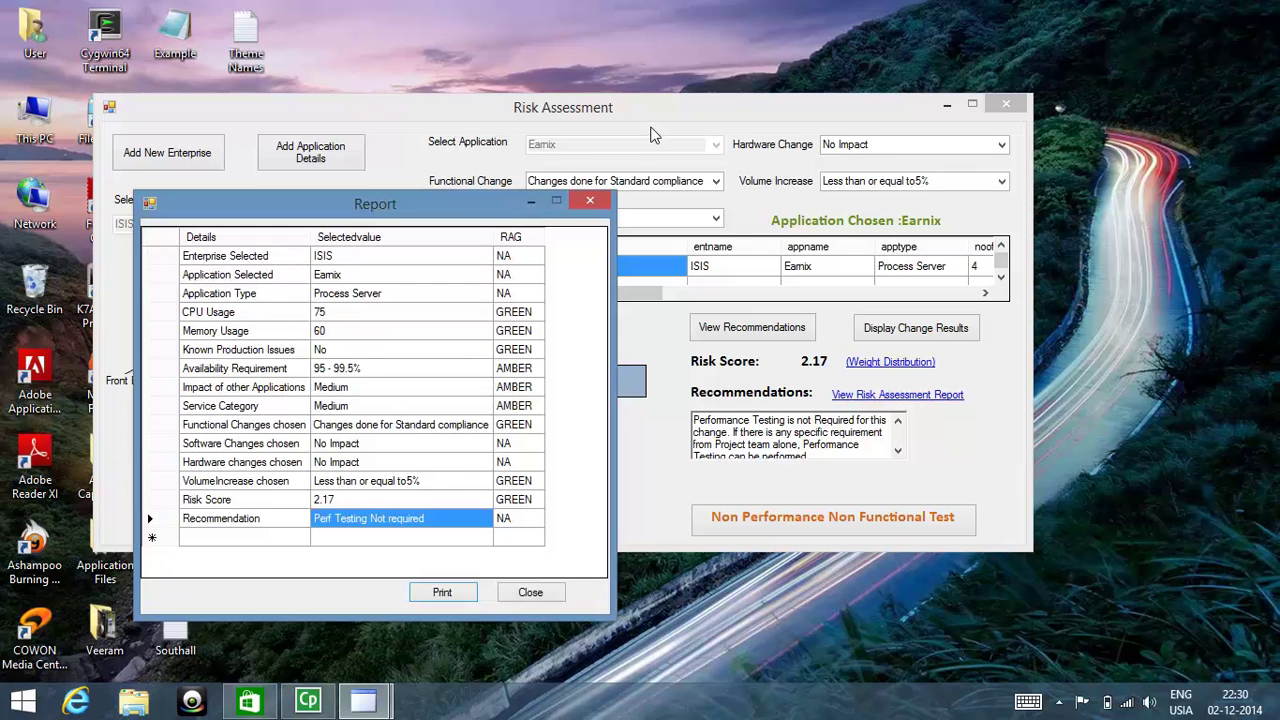
left_click(596, 202)
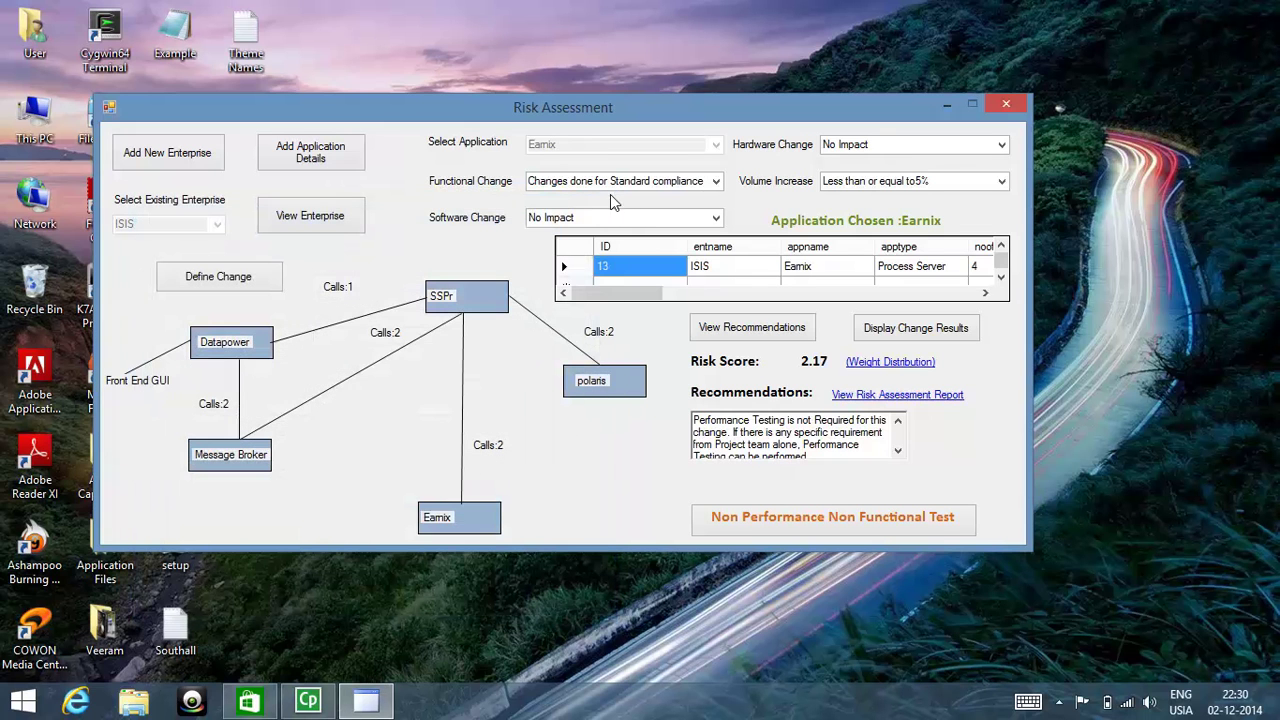
Set the functional change to Data Model Changes and regenerate the risk score and recommendations
left_click(716, 181)
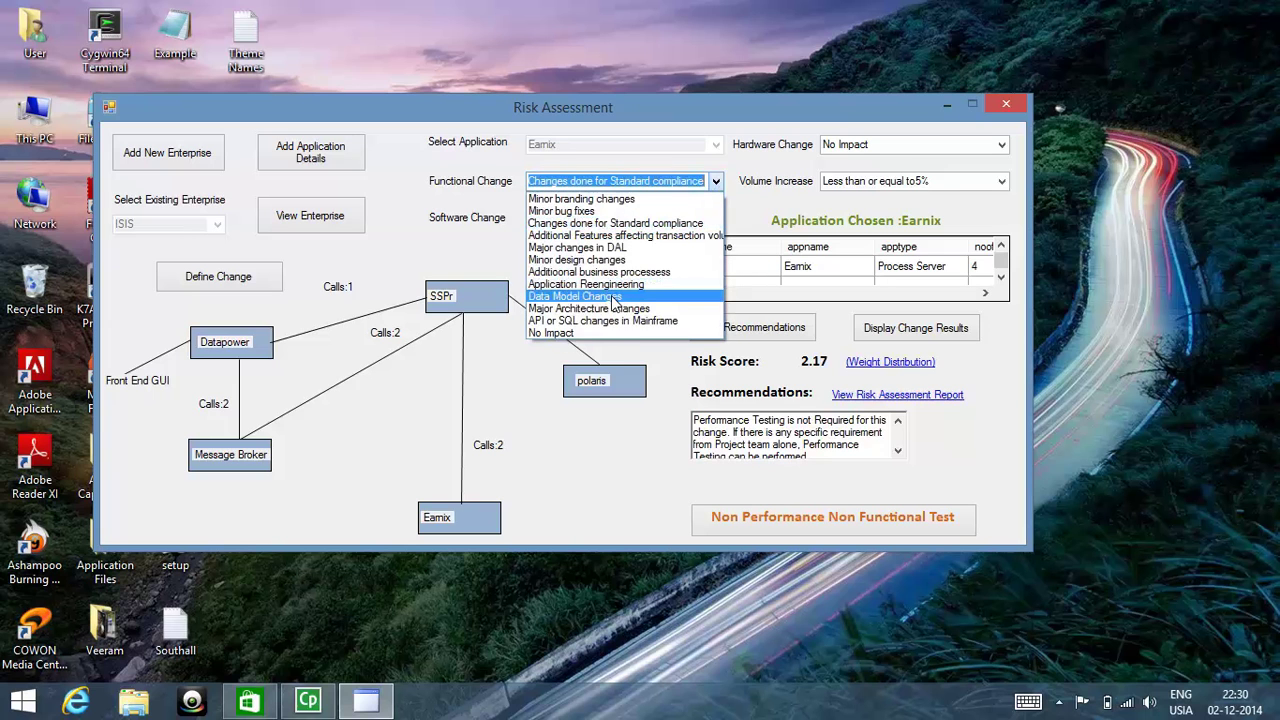
left_click(617, 297)
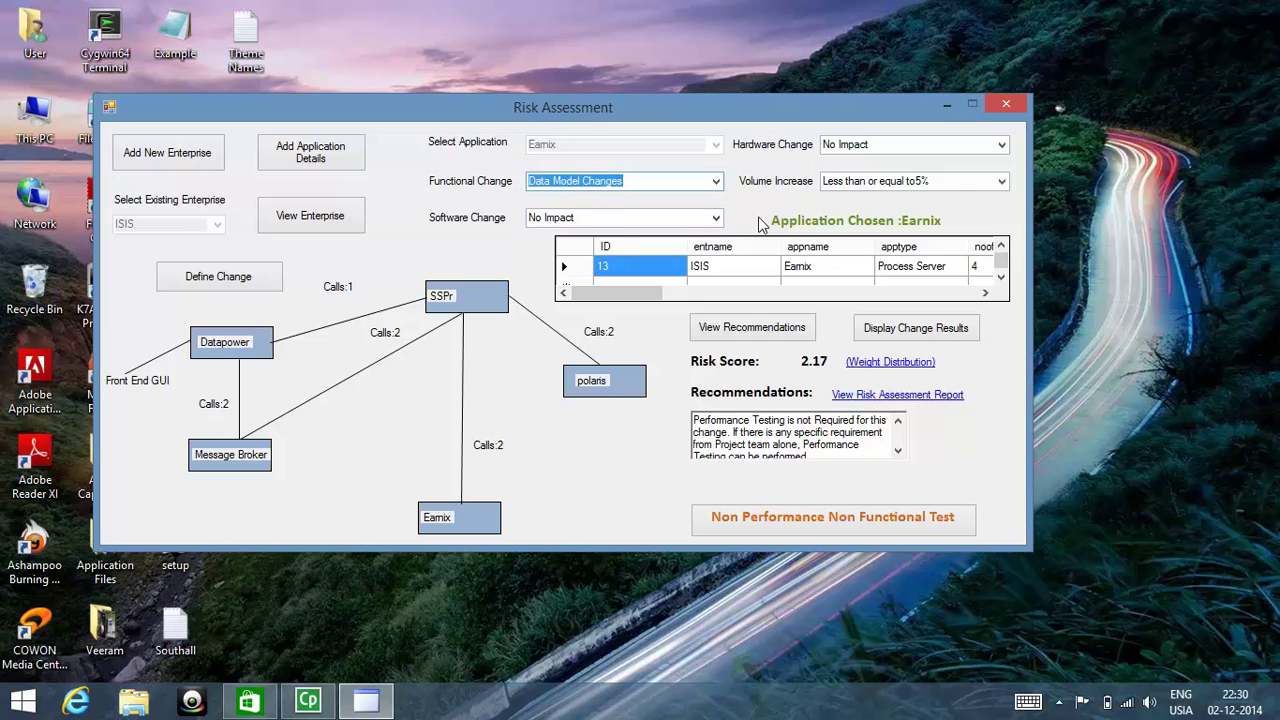
left_click(740, 328)
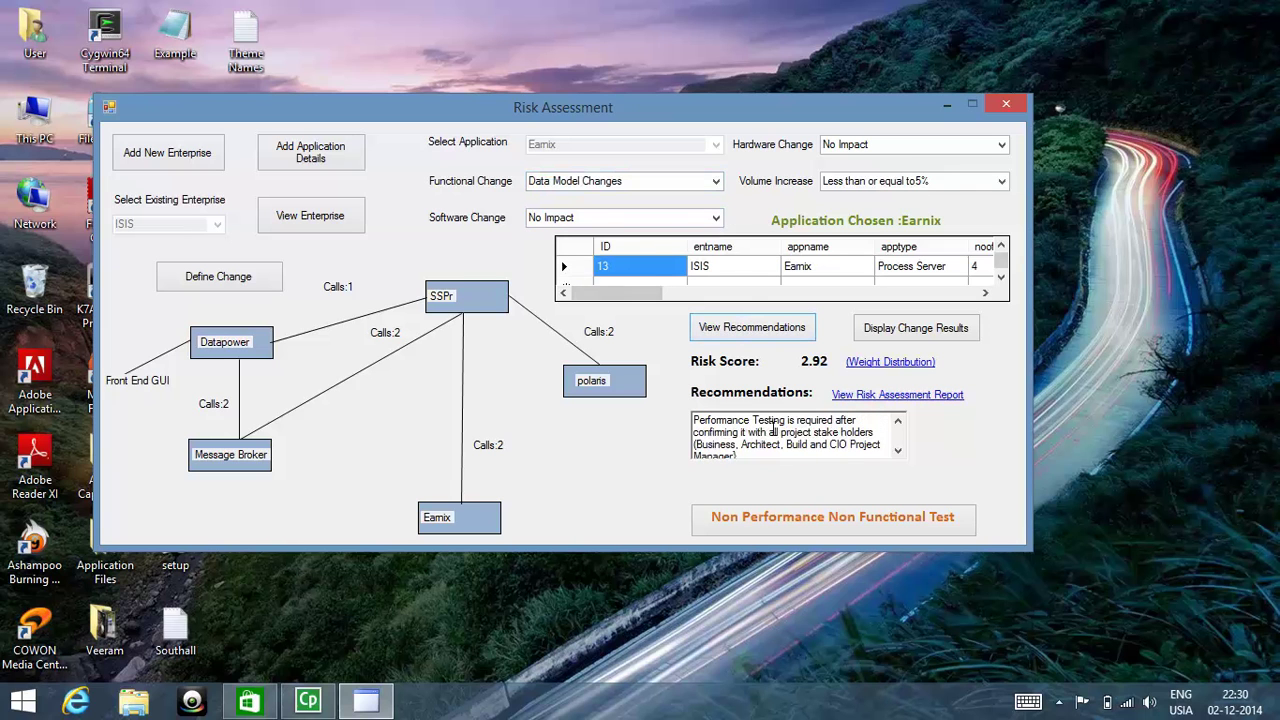
Open the updated risk assessment report and examine the functional change, CPU and memory usage, service category, risk score and recommendation
left_click(856, 398)
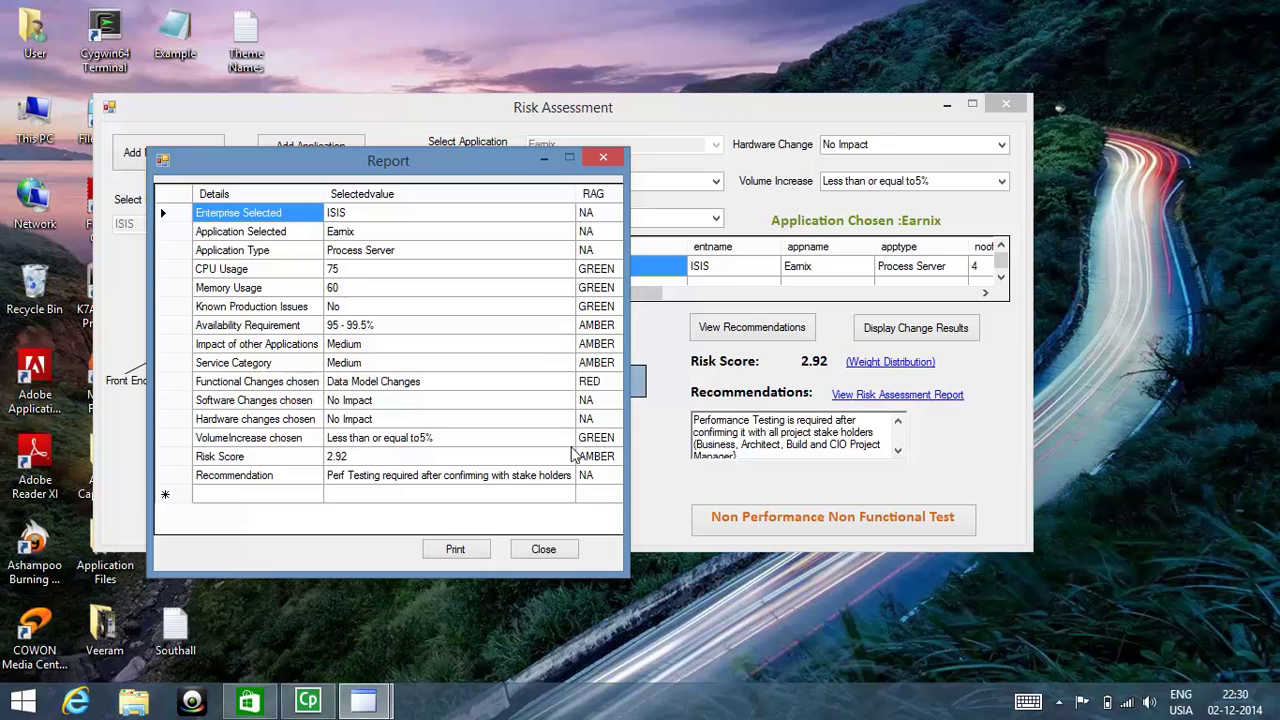
left_click(466, 380)
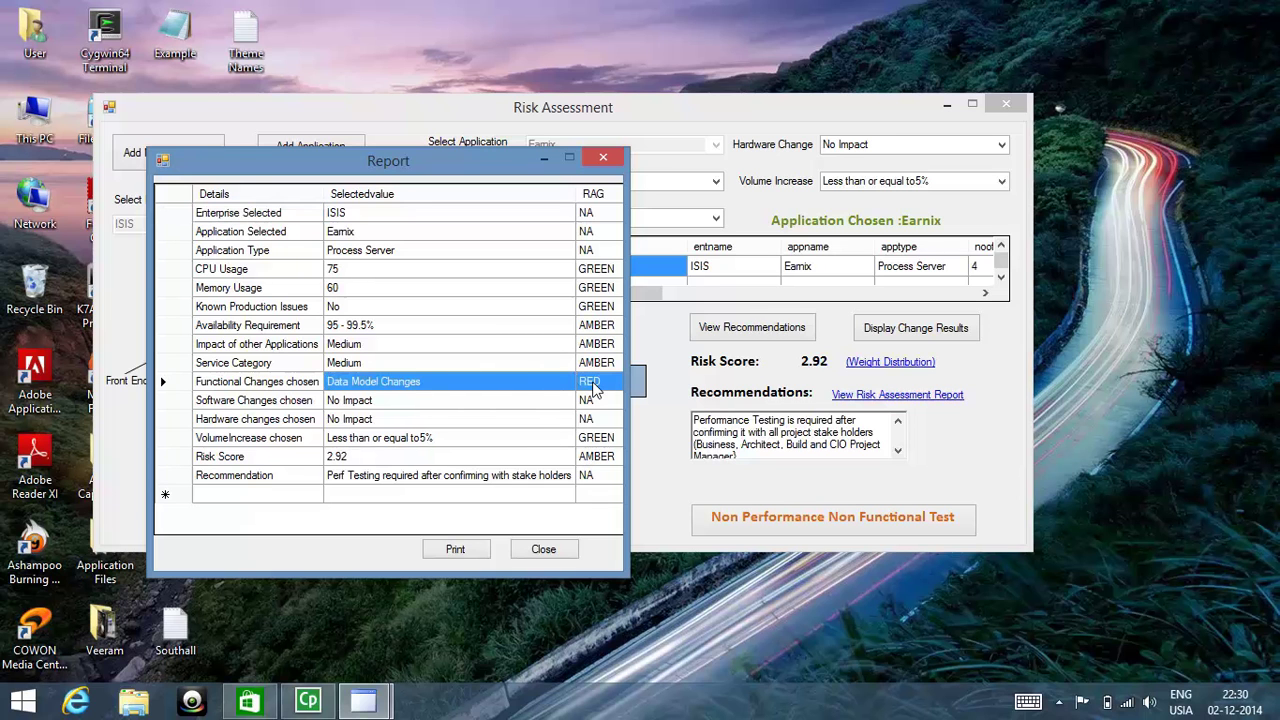
mouse_move(403, 311)
left_mouse_down()
mouse_move(643, 327)
mouse_move(587, 290)
left_mouse_up()
left_click(553, 277)
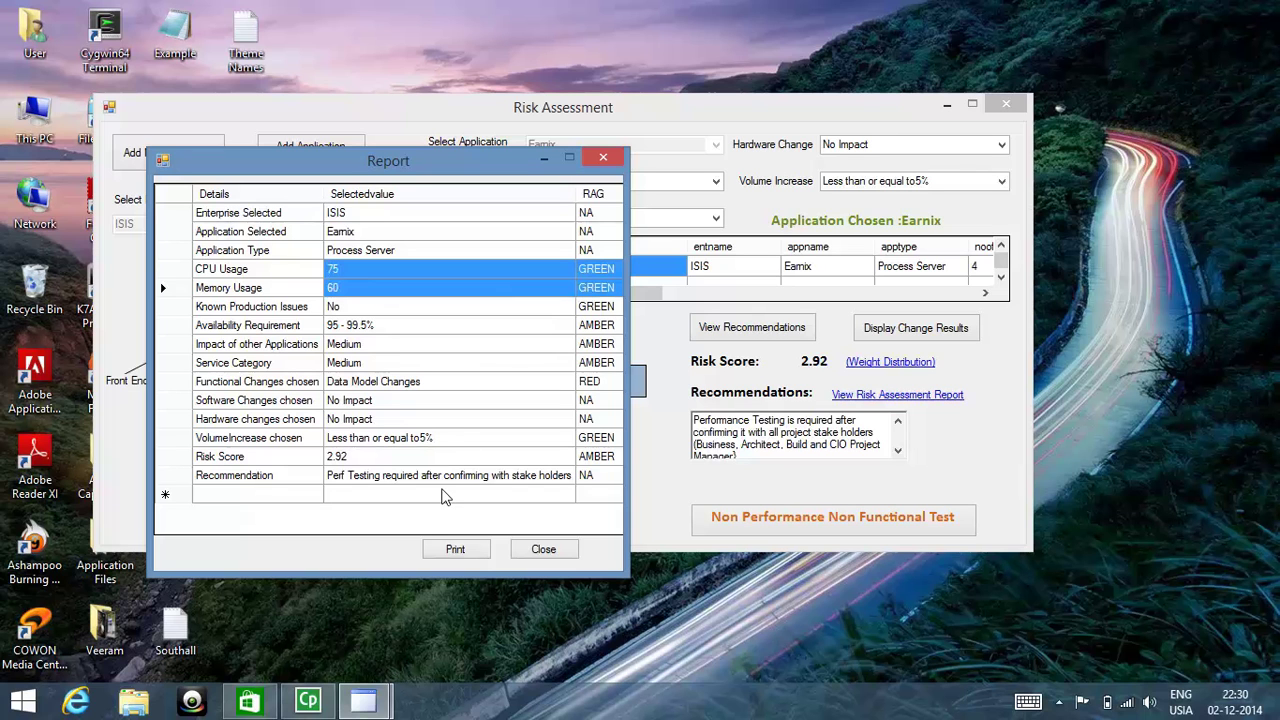
left_click(448, 456)
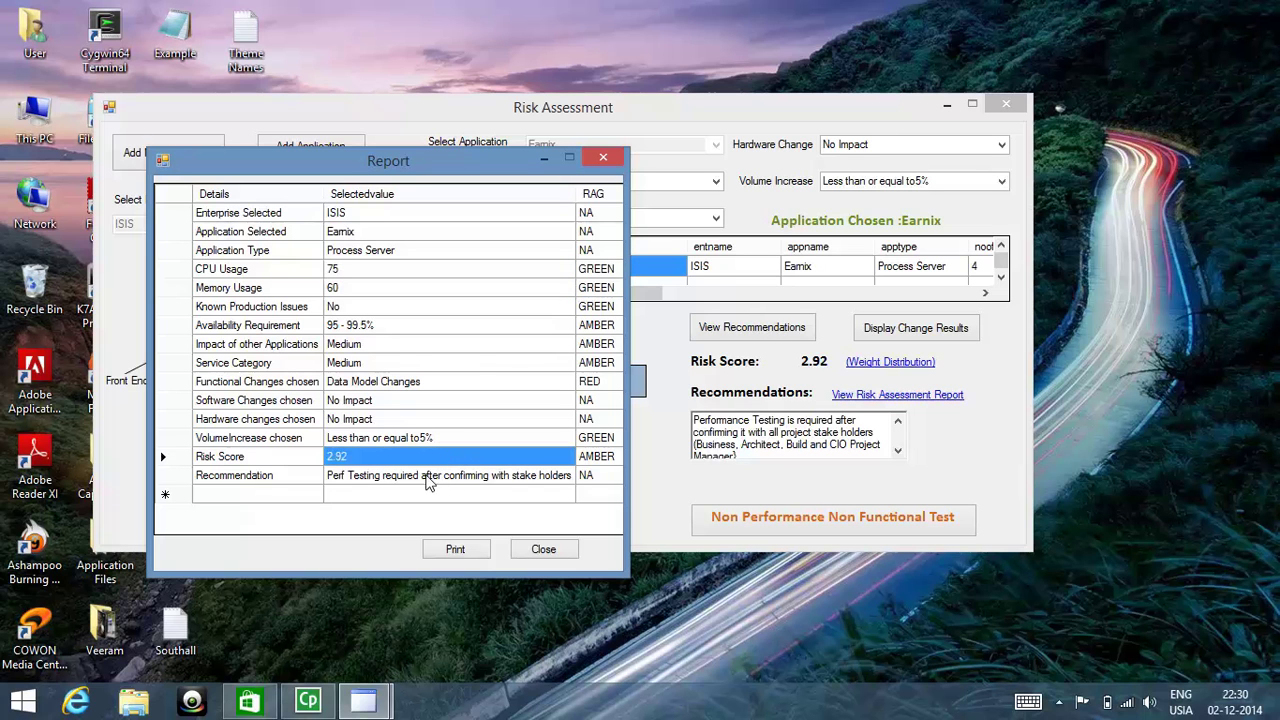
left_click(424, 477)
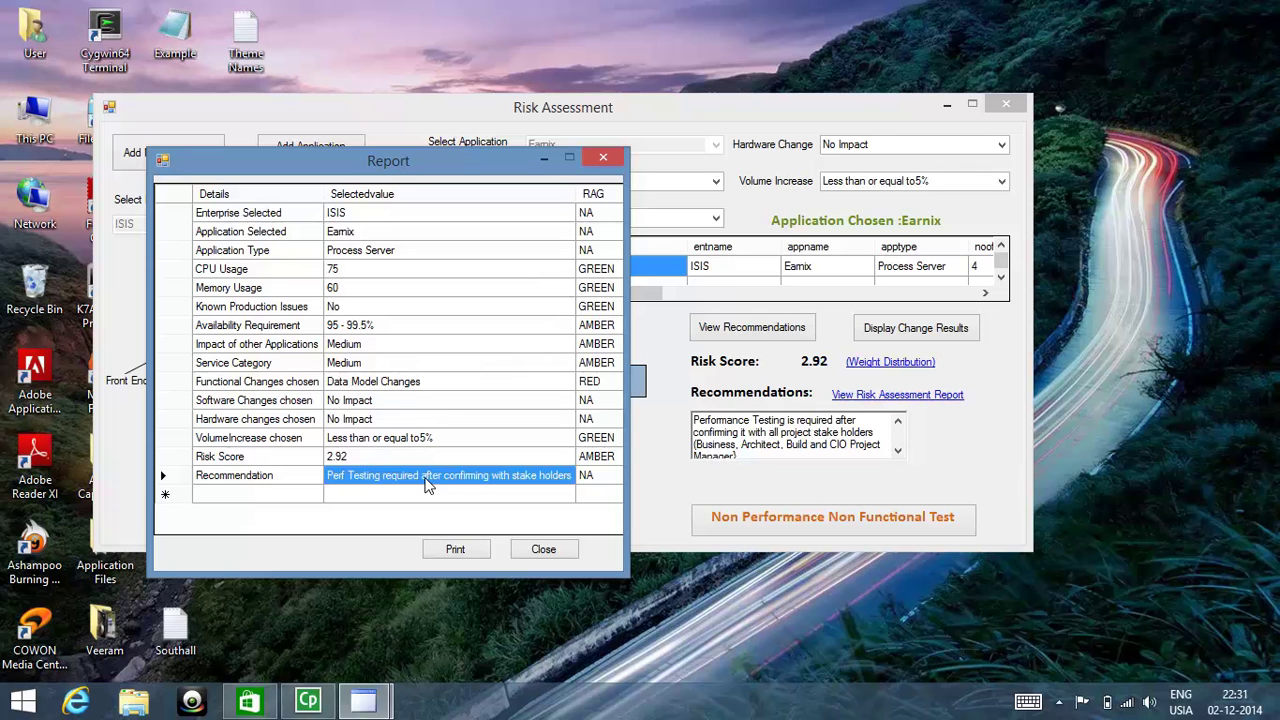
left_click(404, 358)
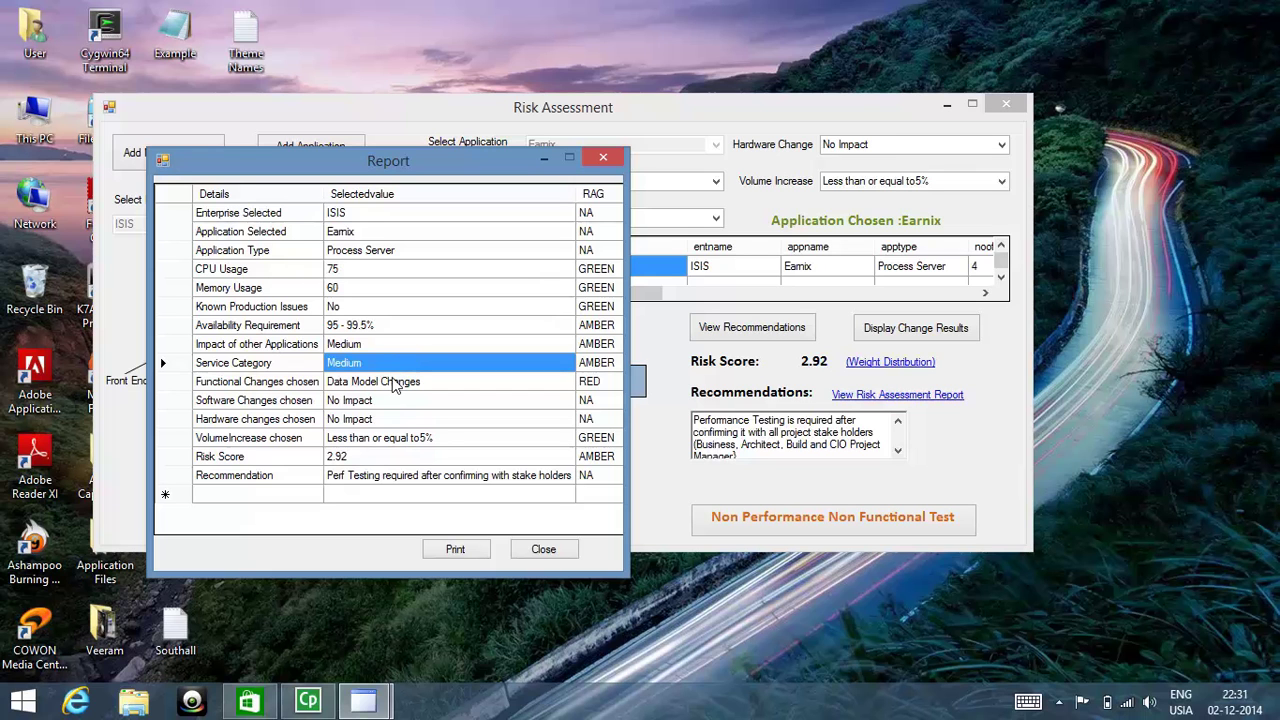
left_click(390, 382)
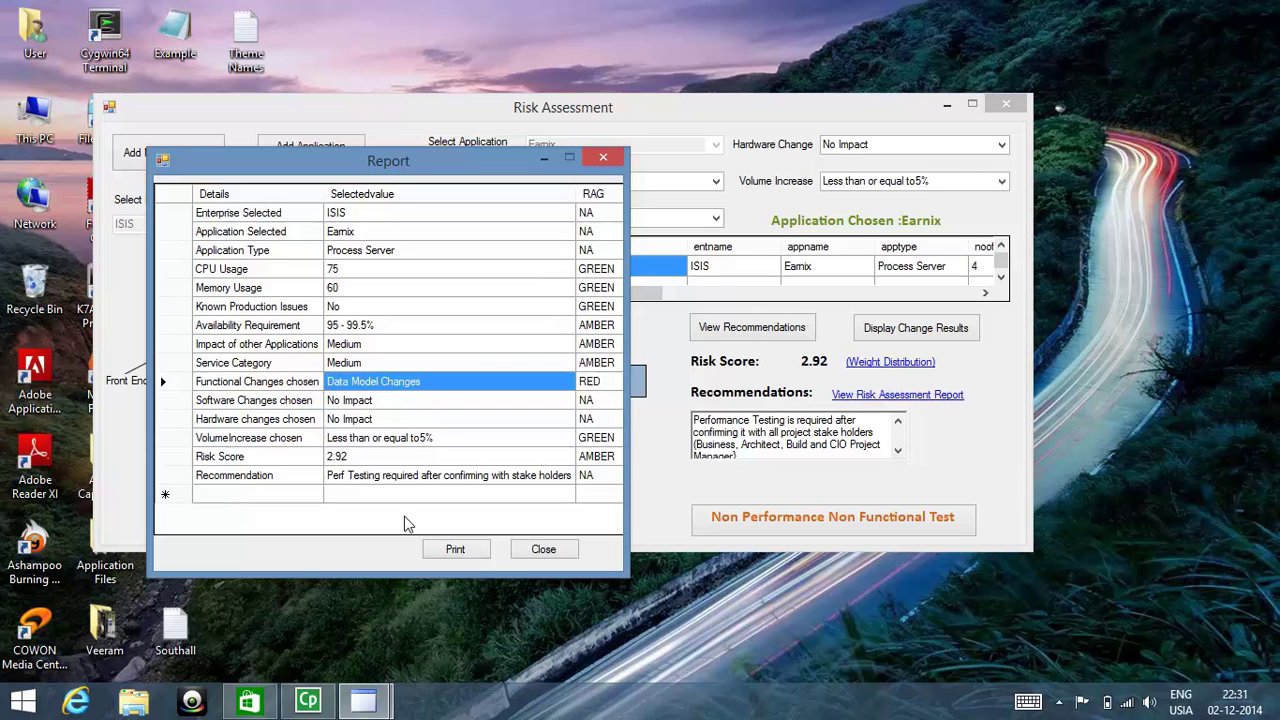
Close the report and exit the Risk Assessment application
left_click(537, 553)
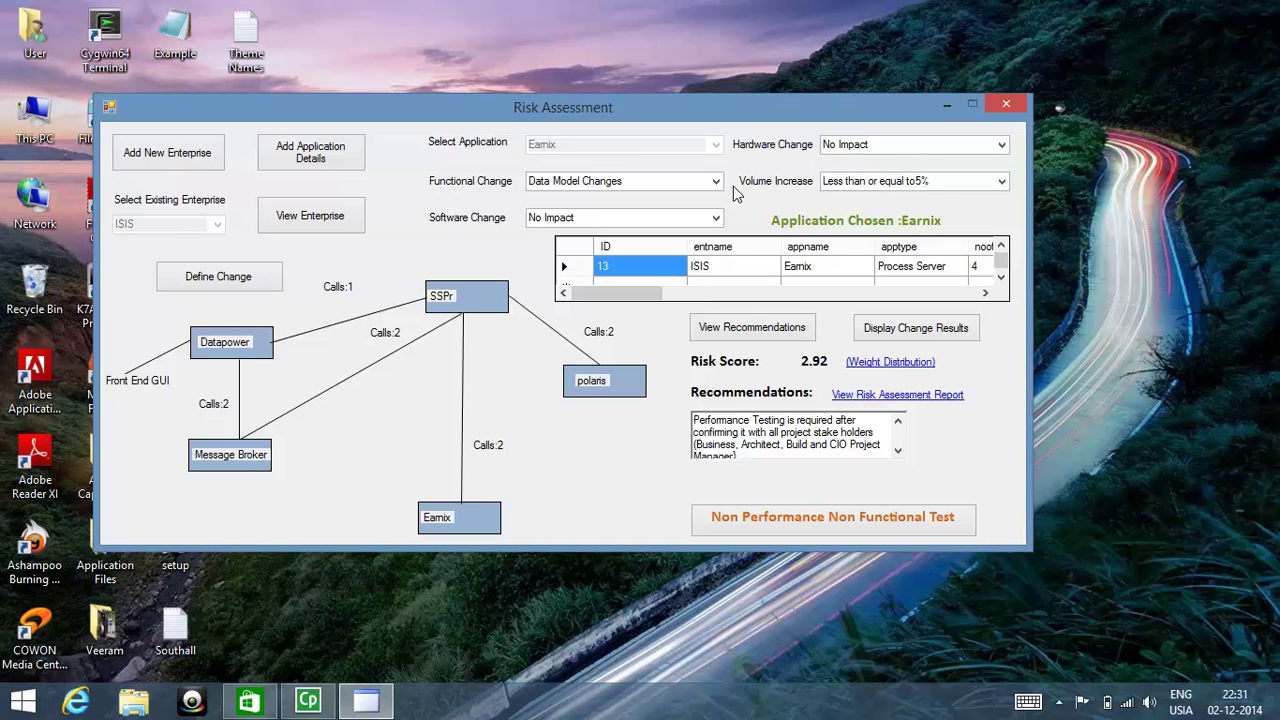
left_click(1016, 107)
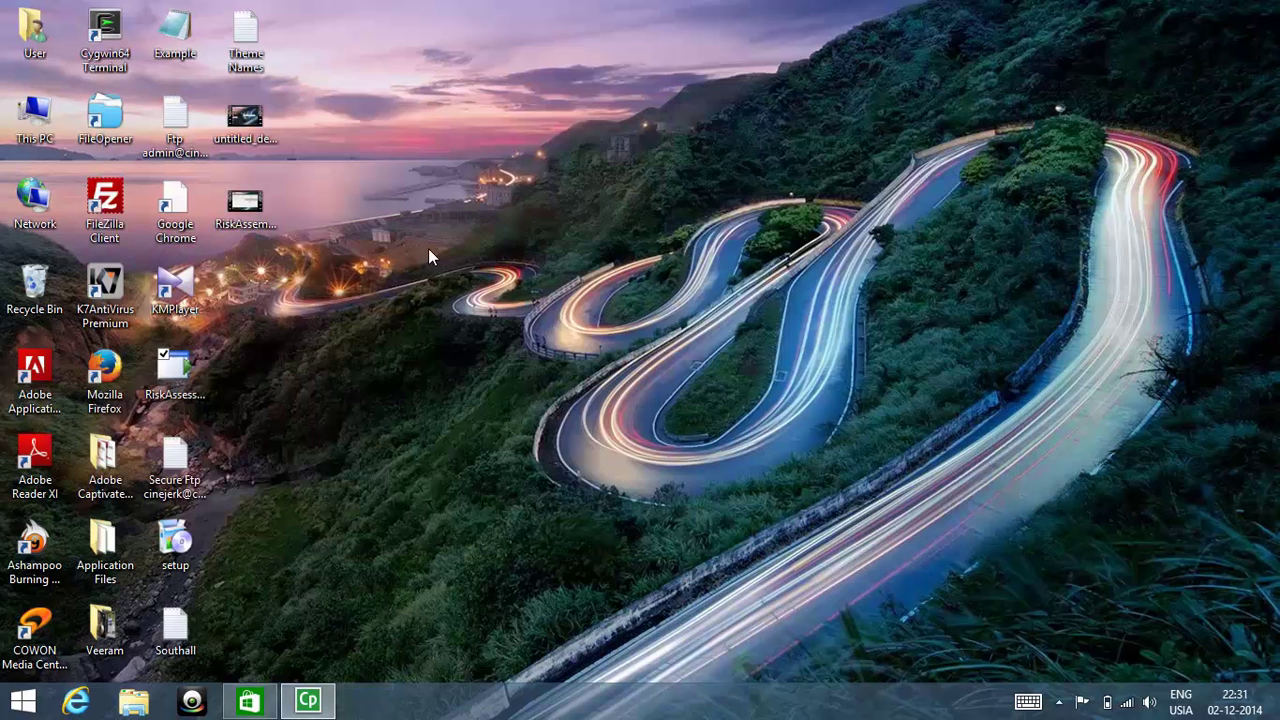
Relaunch the Risk Assessment application, choose the existing Digital enterprise and display its application diagram
double_click(157, 369)
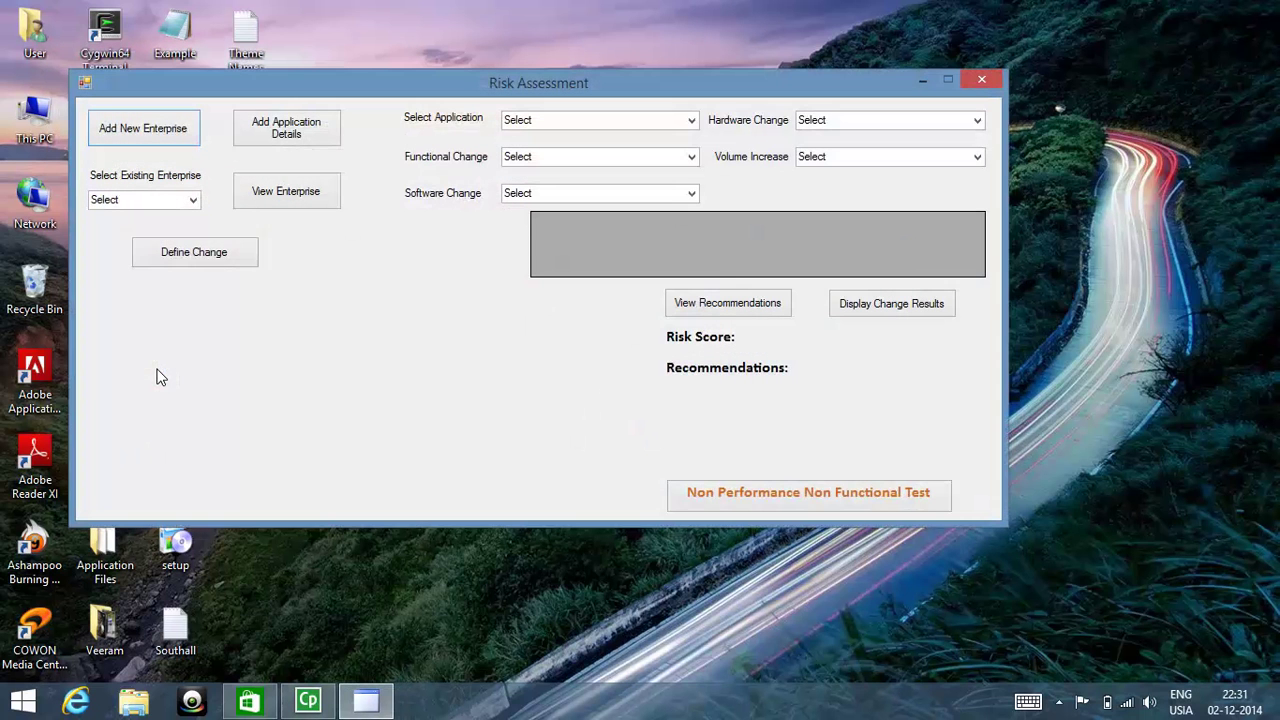
left_click(193, 201)
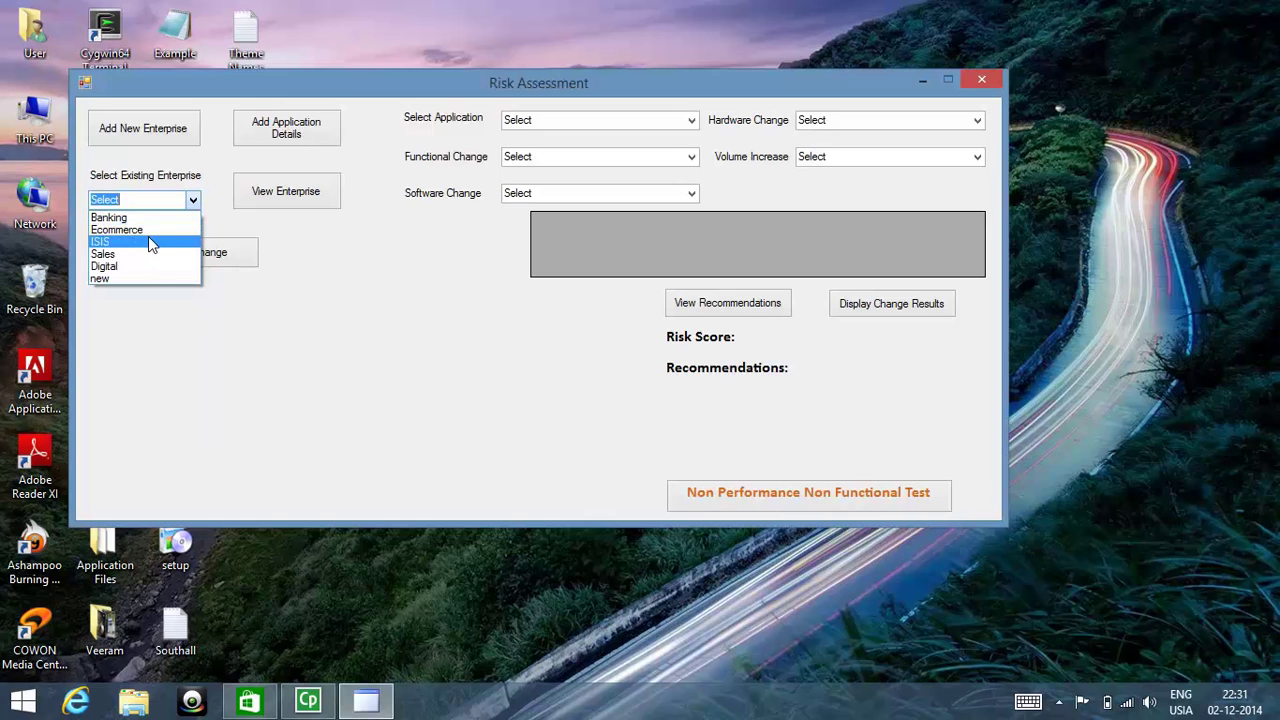
left_click(138, 268)
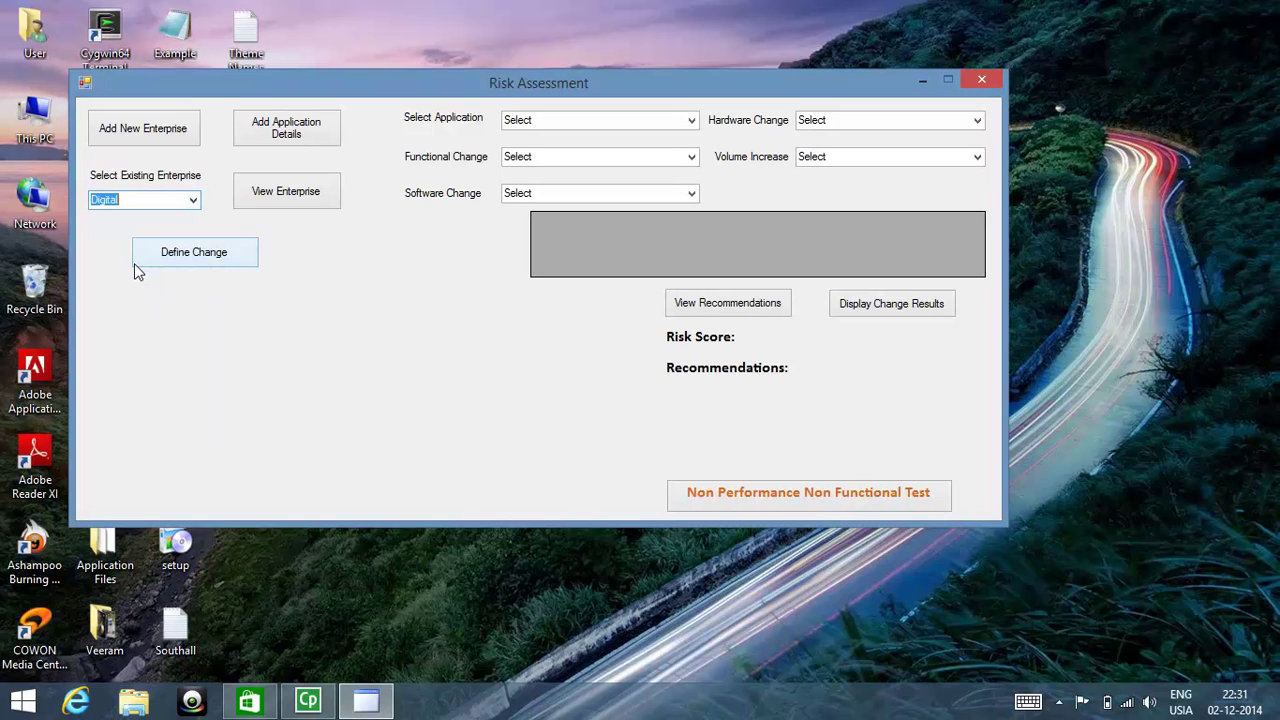
left_click(252, 205)
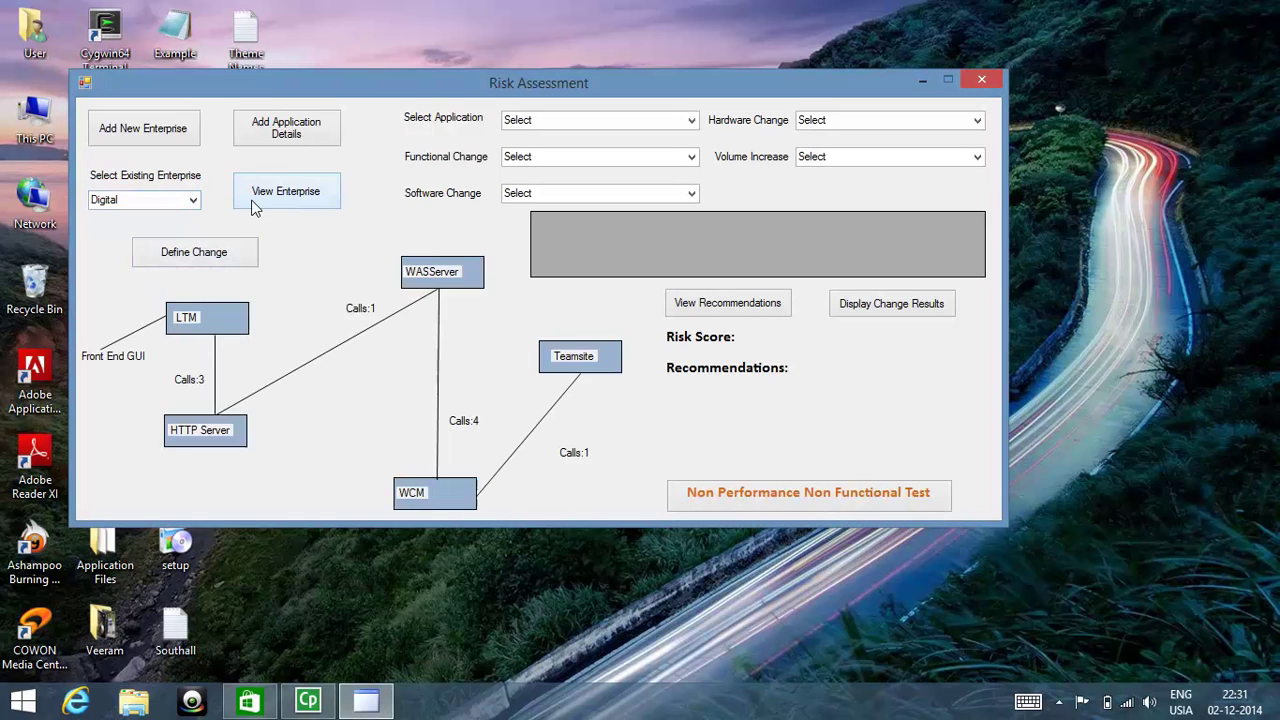
Load the Digital enterprise's applications for change definition, select WASServer and look through its attribute record
left_click(225, 258)
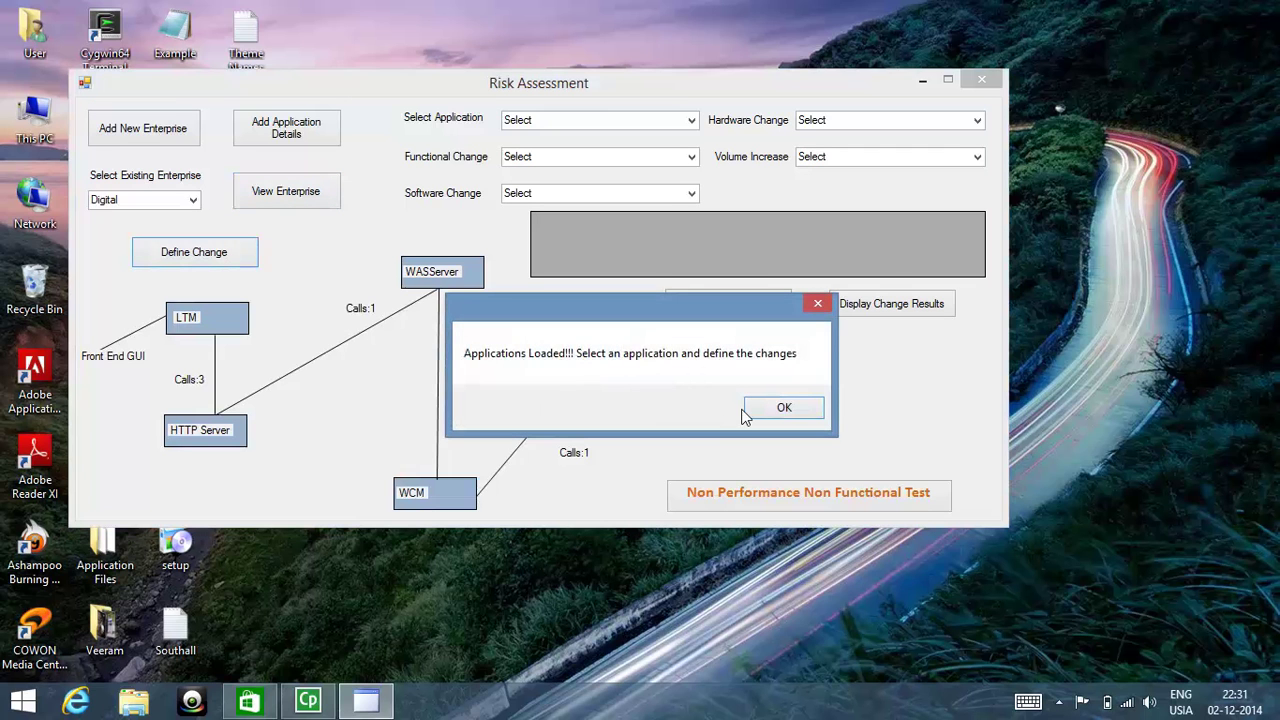
left_click(777, 408)
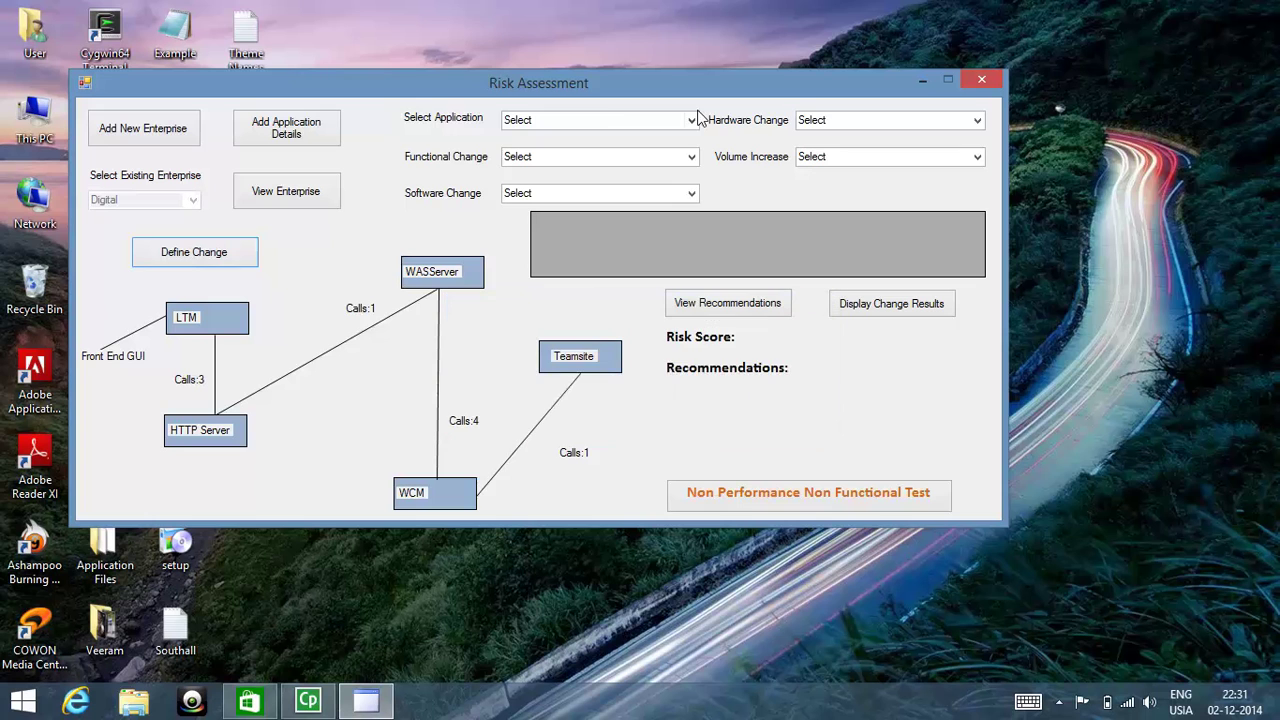
left_click(694, 120)
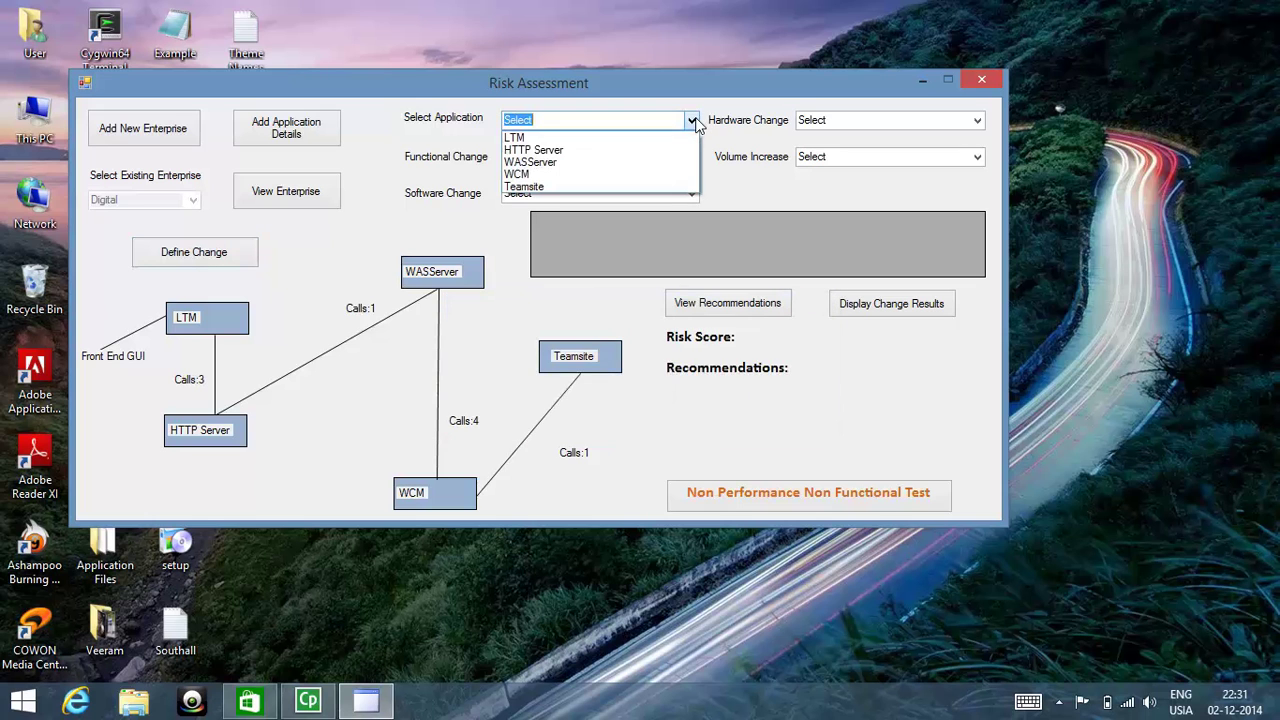
left_click(636, 163)
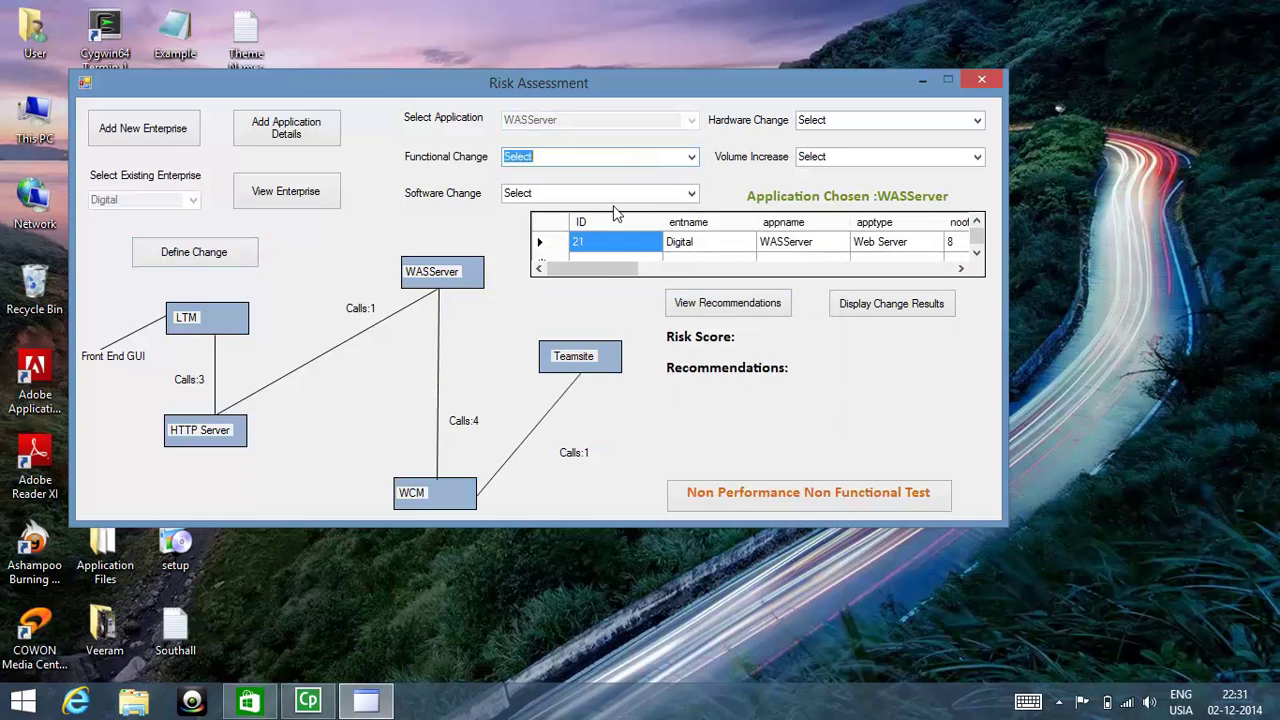
left_click_drag(607, 270, 769, 279)
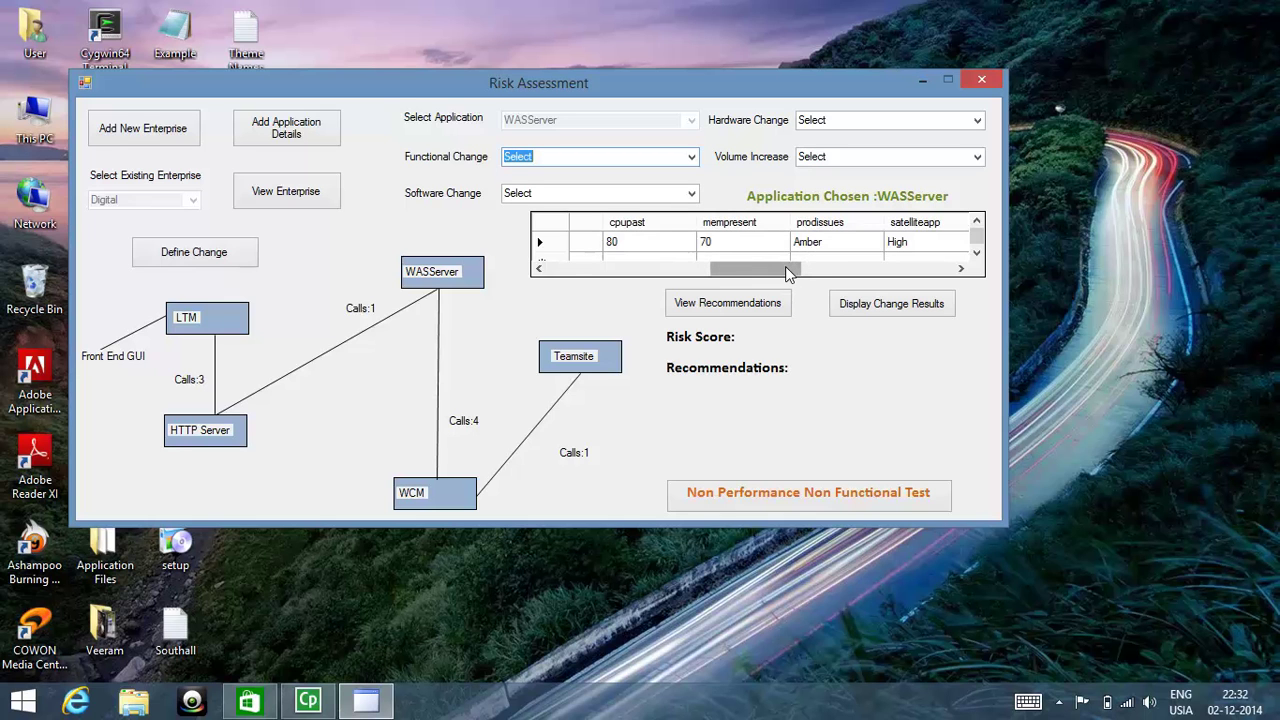
left_click_drag(786, 269, 610, 282)
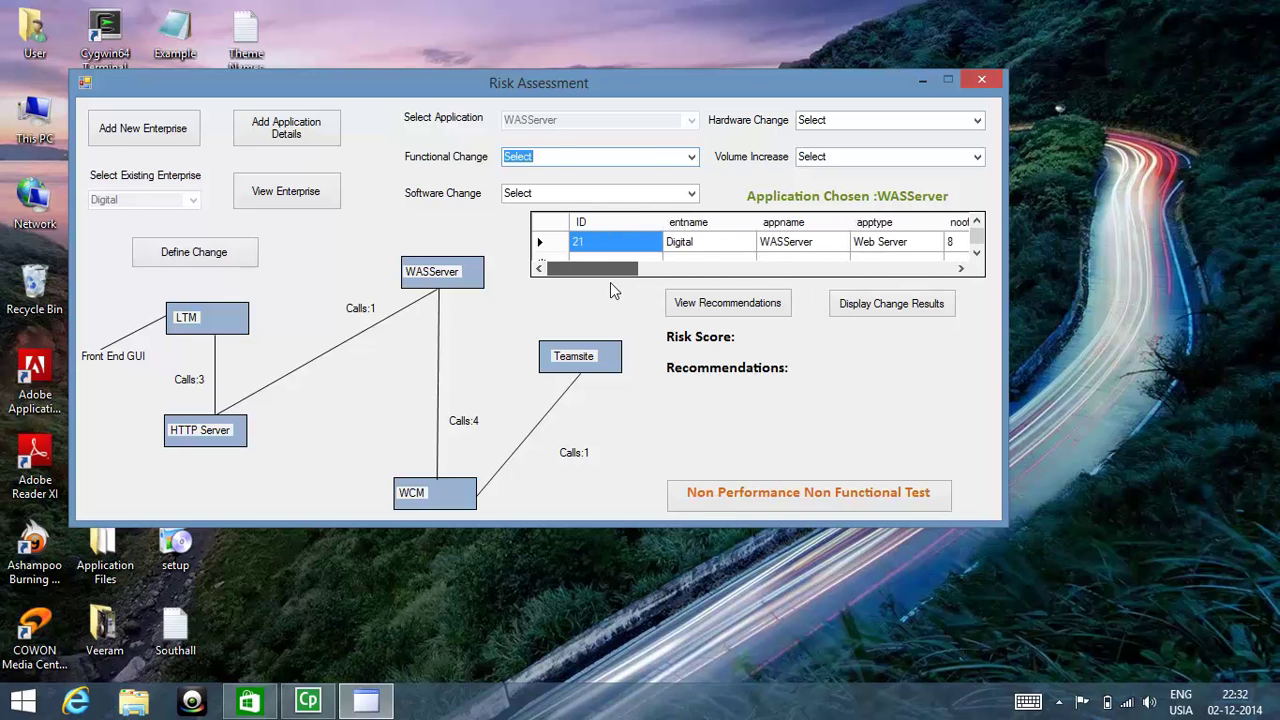
Define WASServer's changes as functional No Impact, software Appserver Upgrades, hardware No Impact and volume increase Between 15 and 25%, and generate the recommendations
left_click(694, 160)
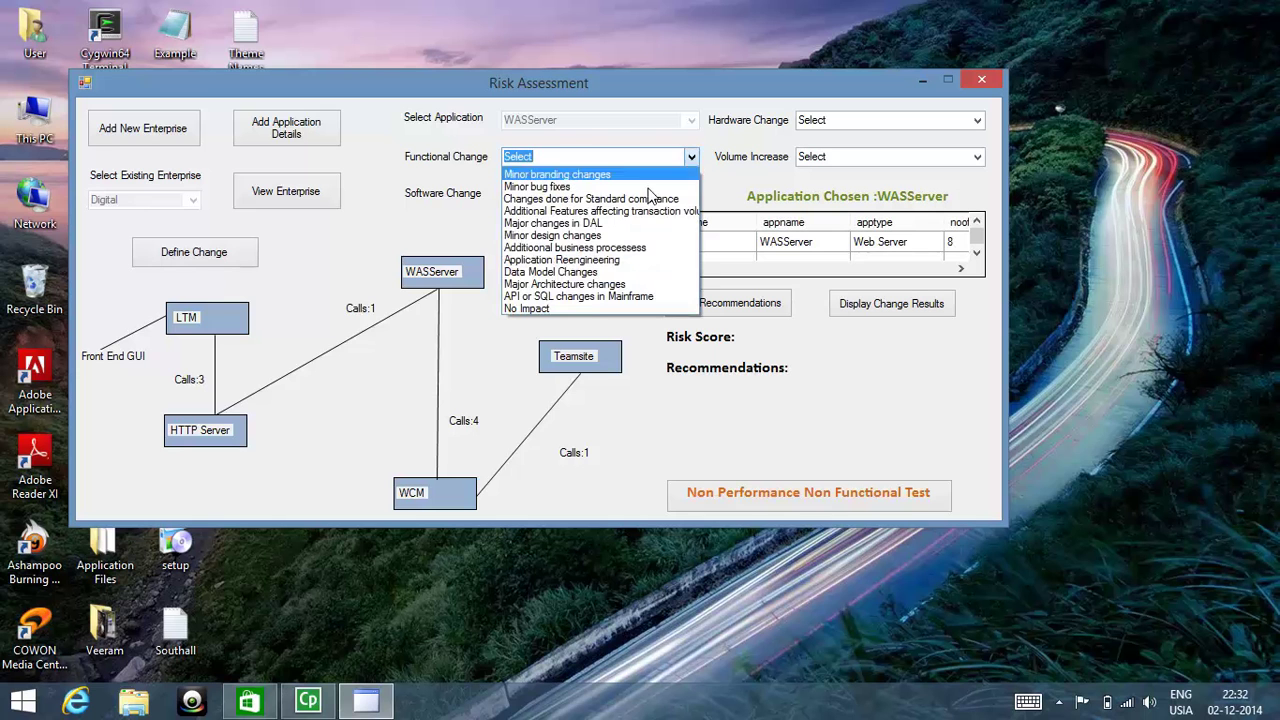
left_click(580, 310)
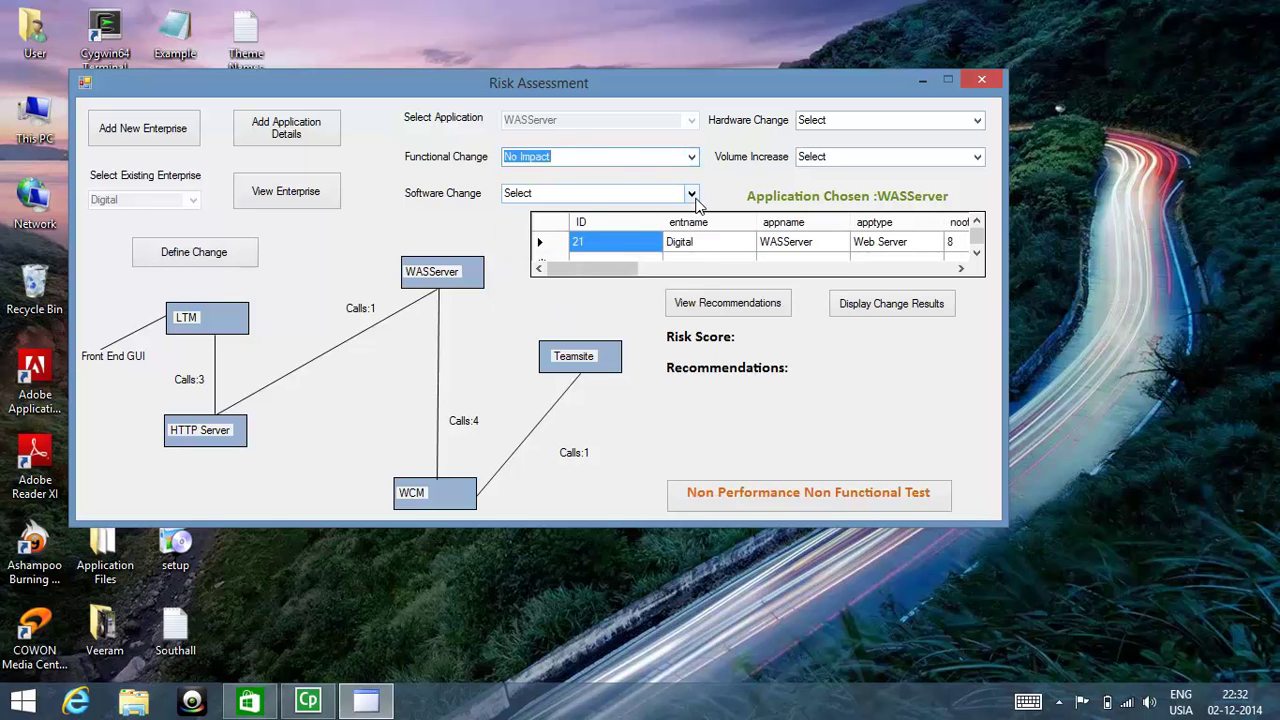
left_click(690, 193)
left_click(595, 285)
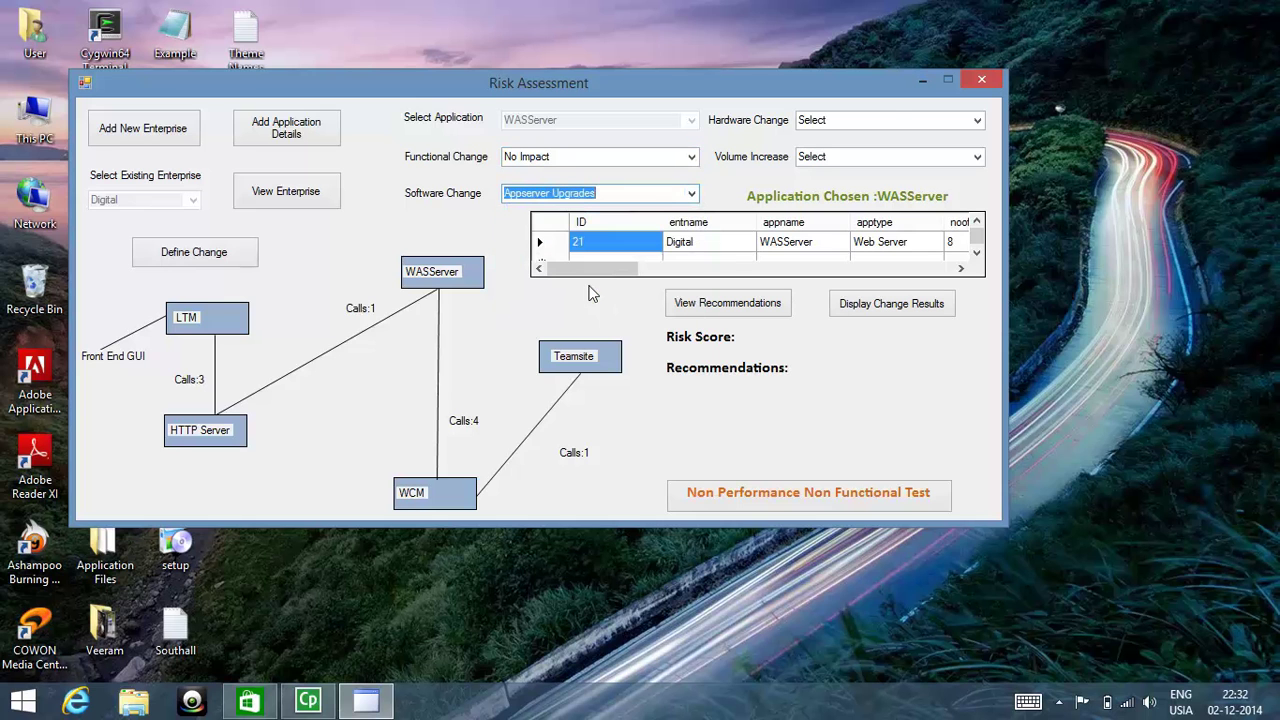
left_click(976, 122)
left_click(856, 237)
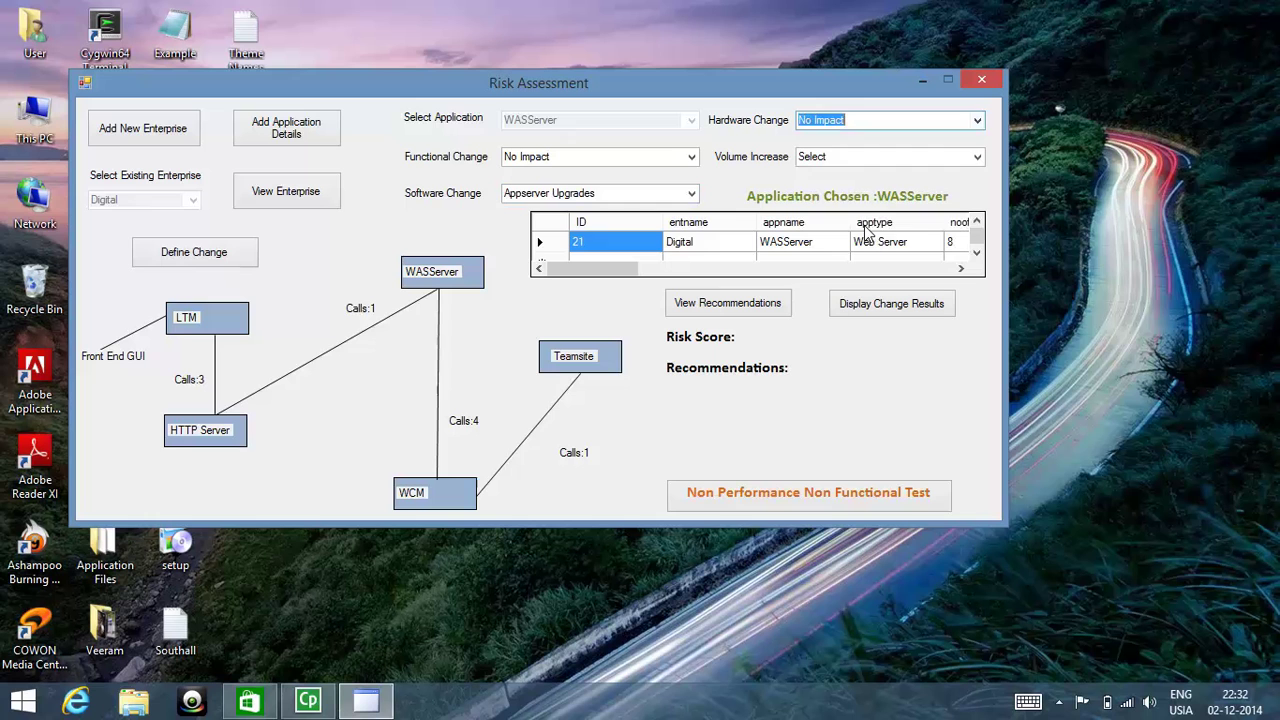
left_click(976, 157)
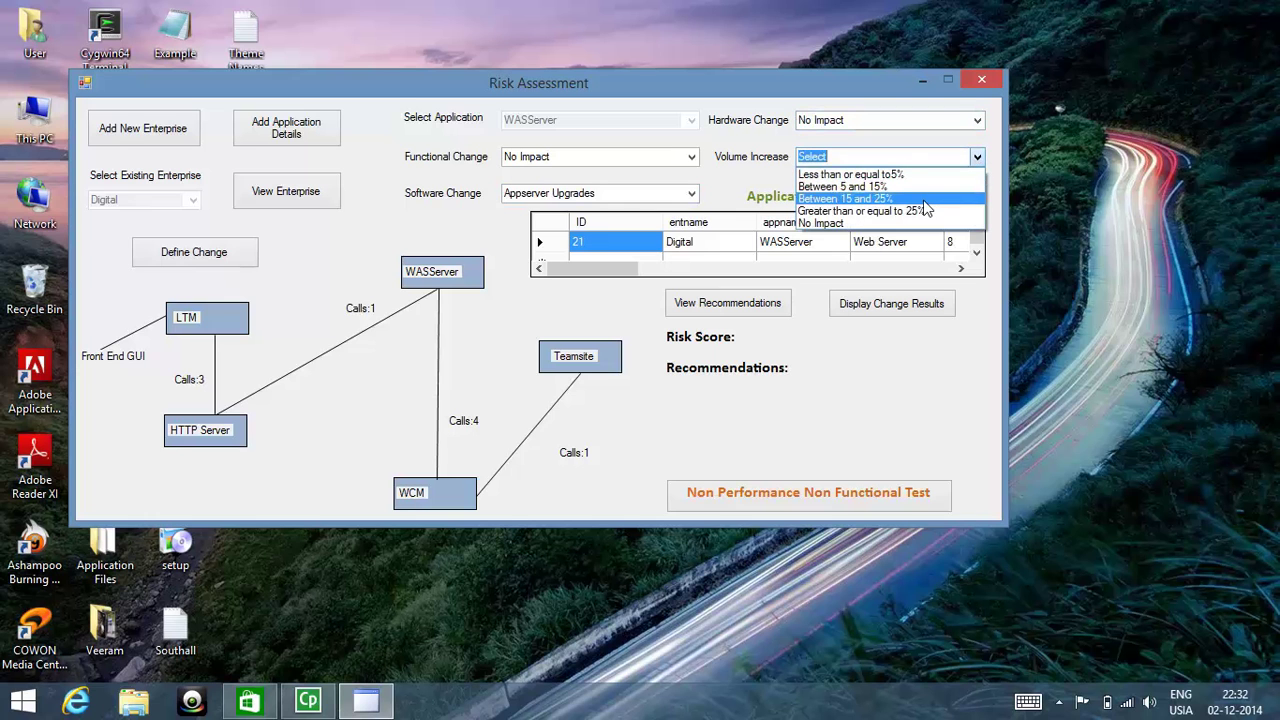
left_click(926, 199)
left_click(746, 314)
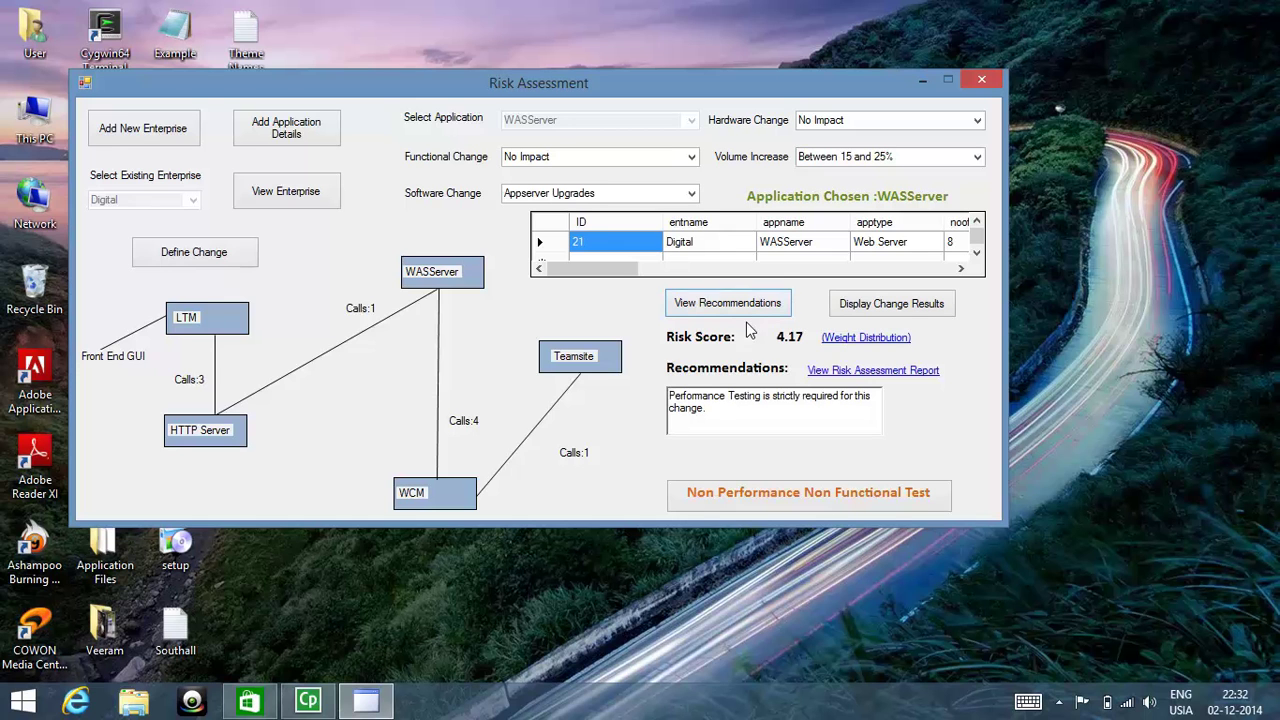
Open the risk assessment report, examine production issues, impact on other applications, service category, software change and volume increase, and close it
left_click(845, 372)
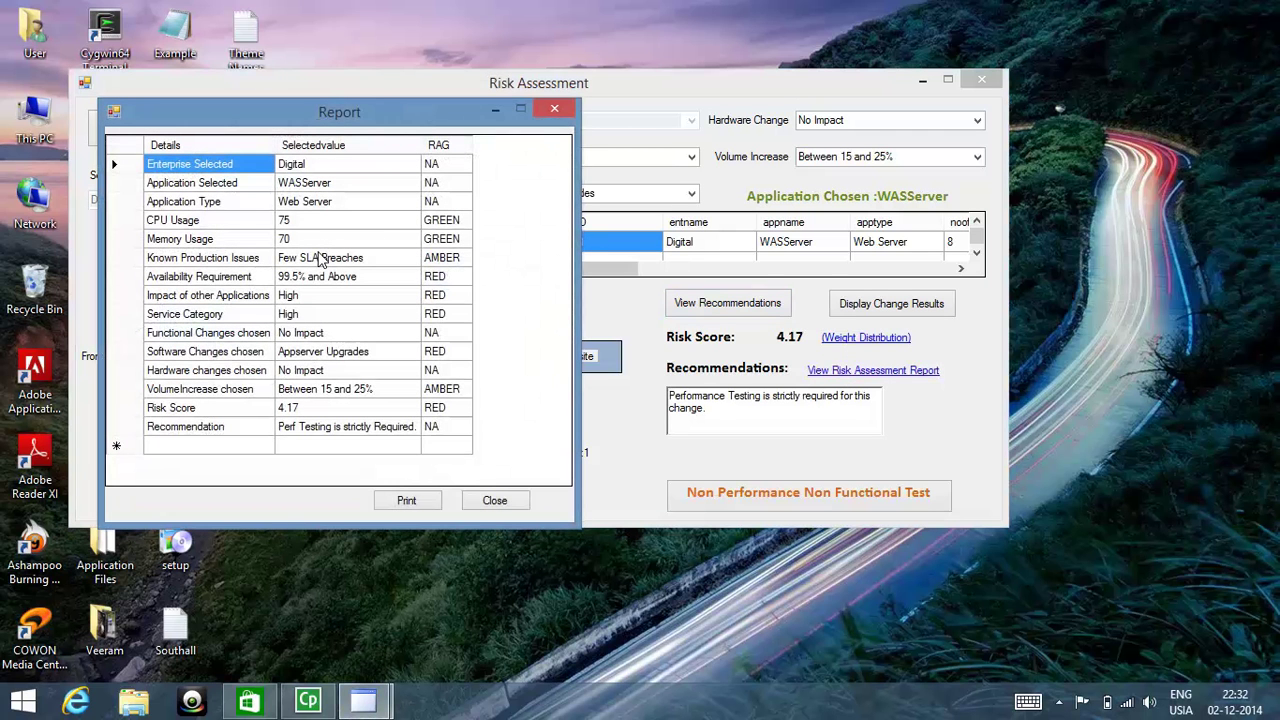
left_click(320, 258)
left_click_drag(320, 258, 183, 262)
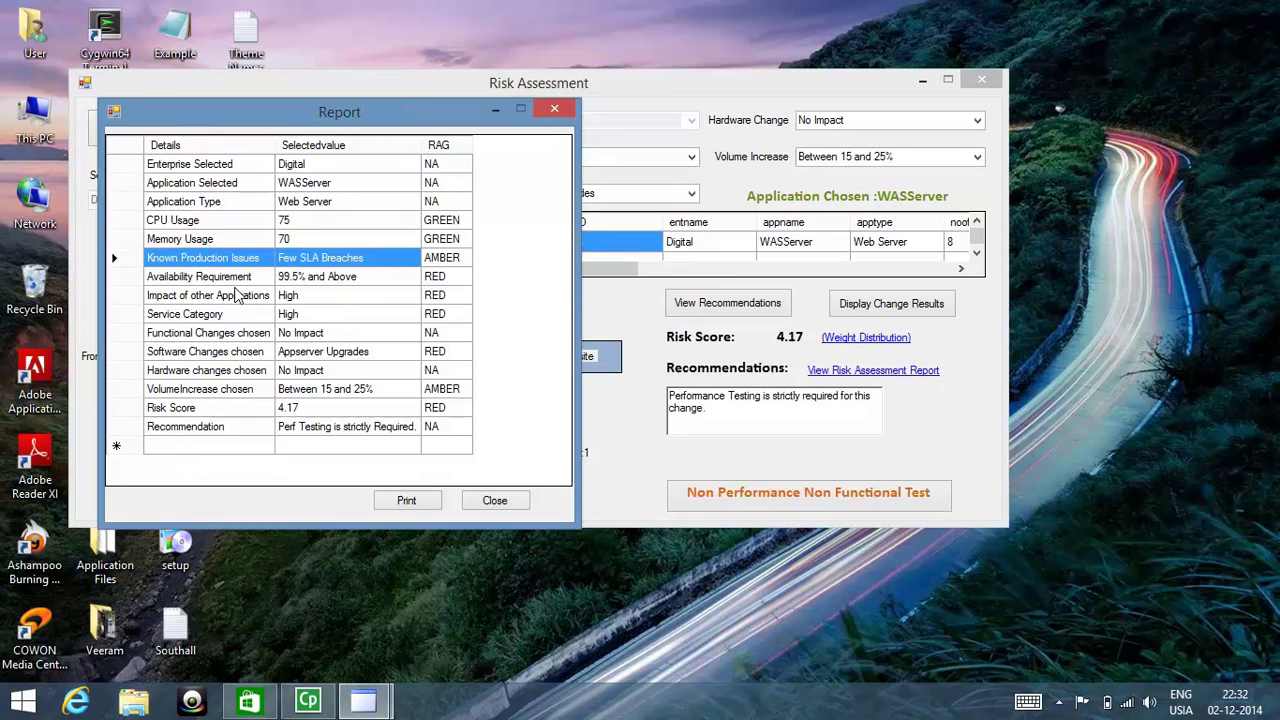
left_click(237, 294)
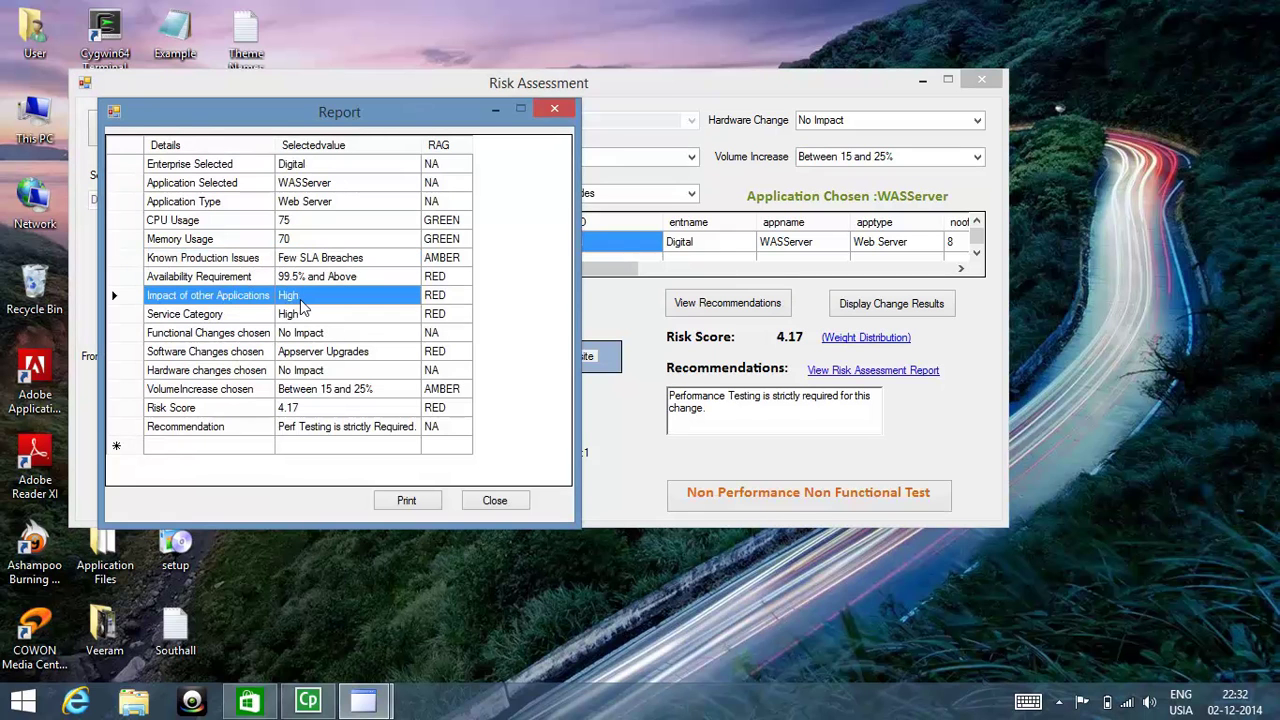
left_click_drag(300, 304, 299, 315)
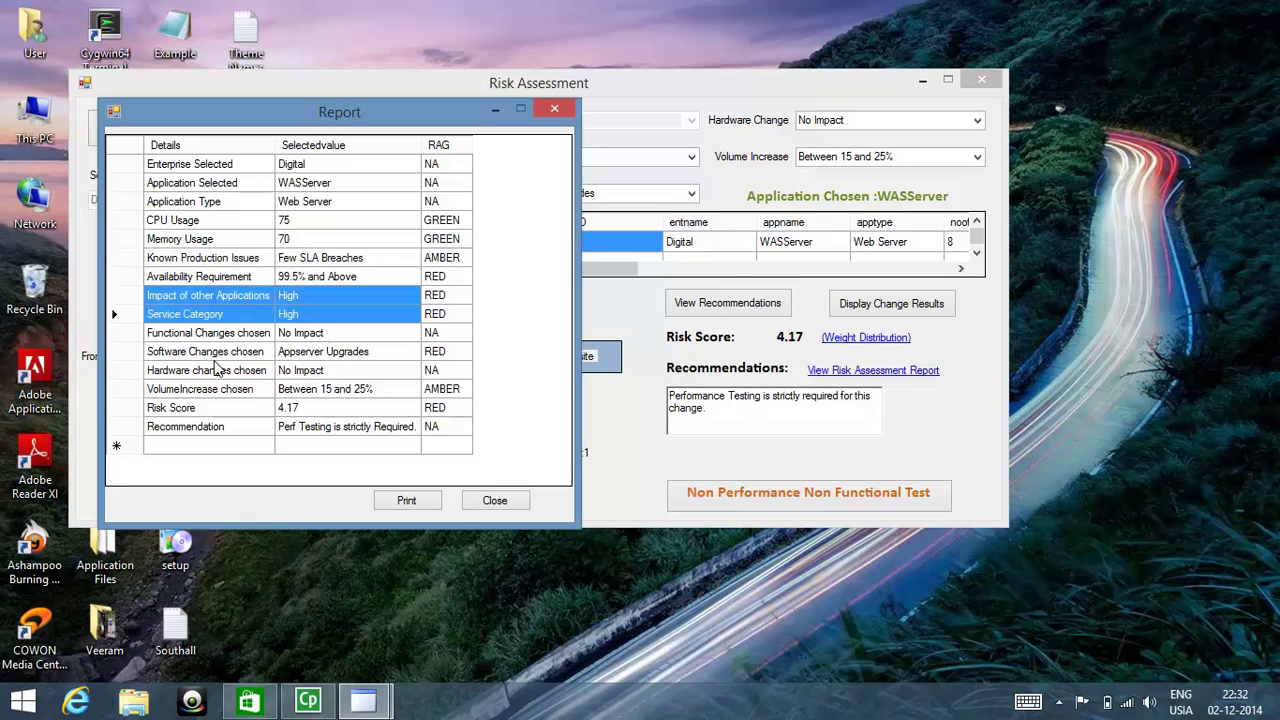
left_click_drag(212, 360, 288, 360)
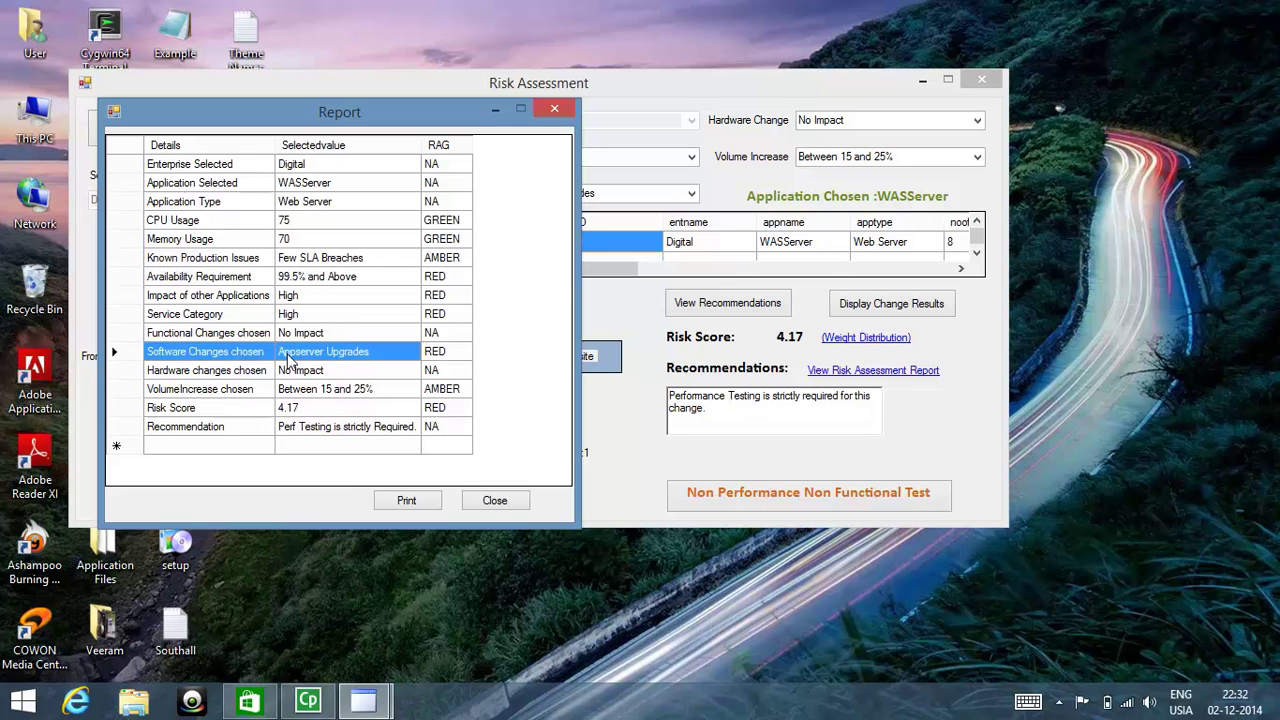
left_click(220, 390)
left_click_drag(268, 393, 293, 397)
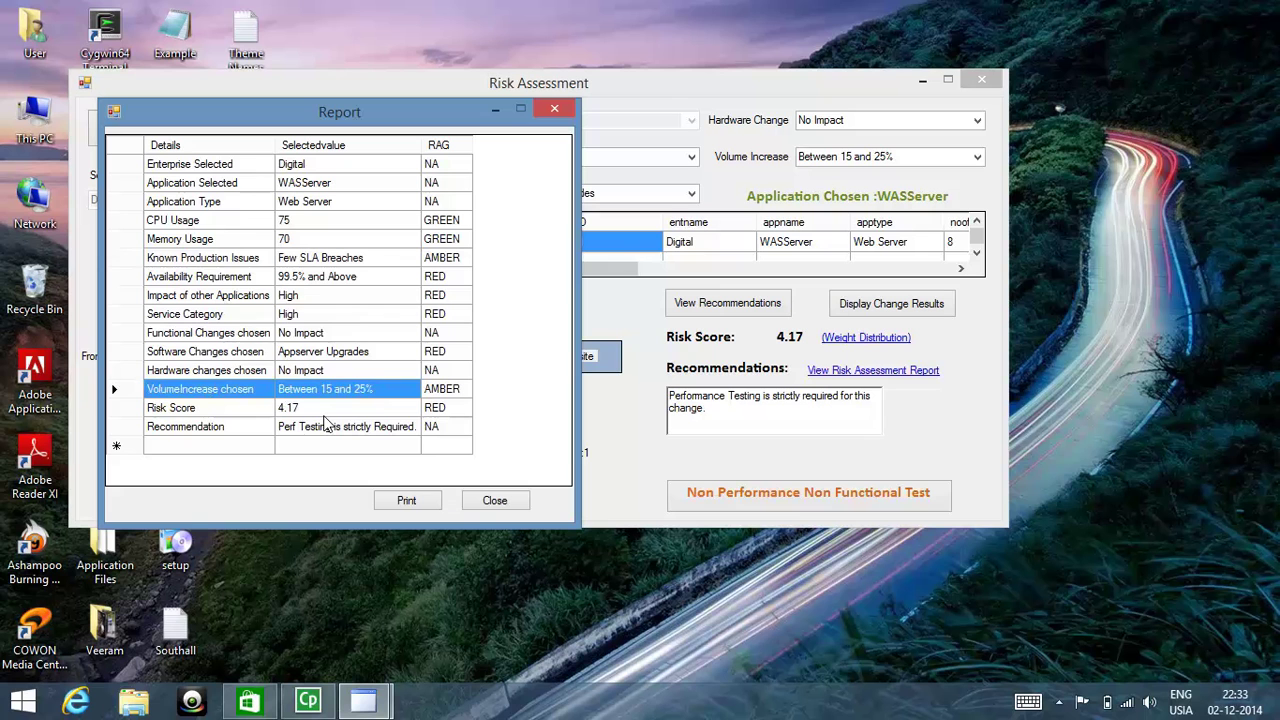
left_click(497, 510)
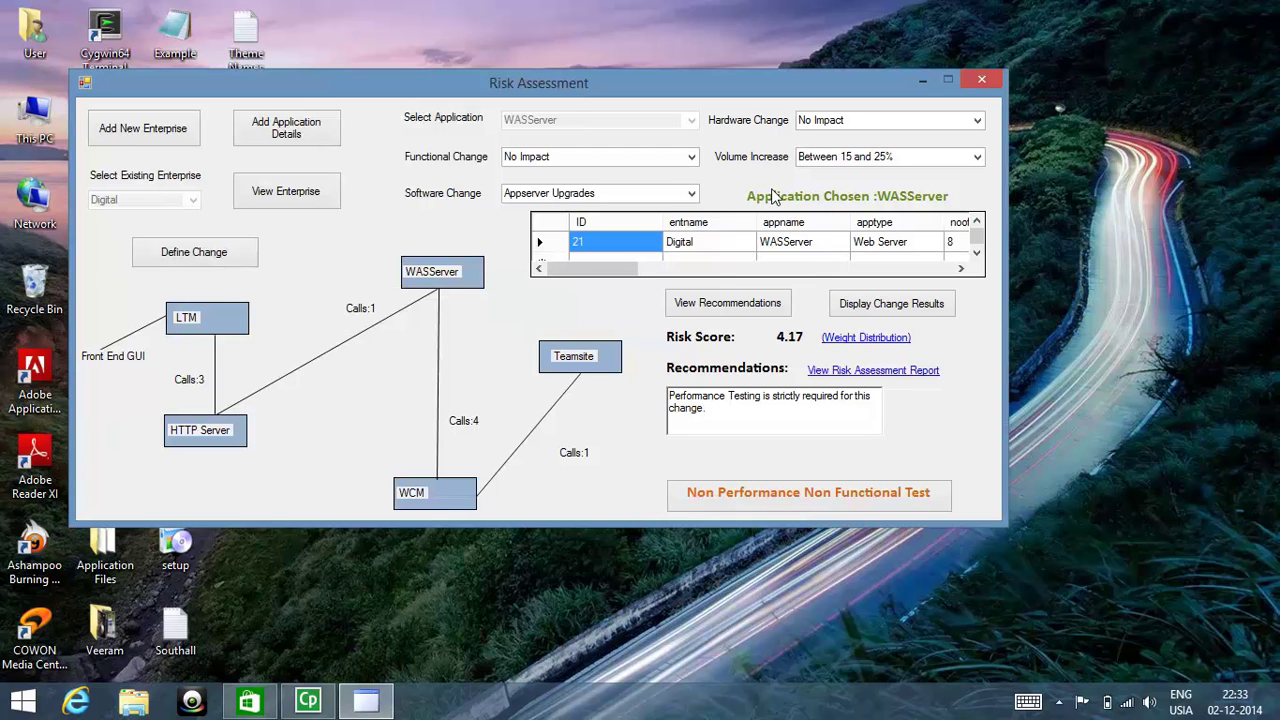
Set the volume increase to No Impact and regenerate the risk score and recommendations
left_click(977, 158)
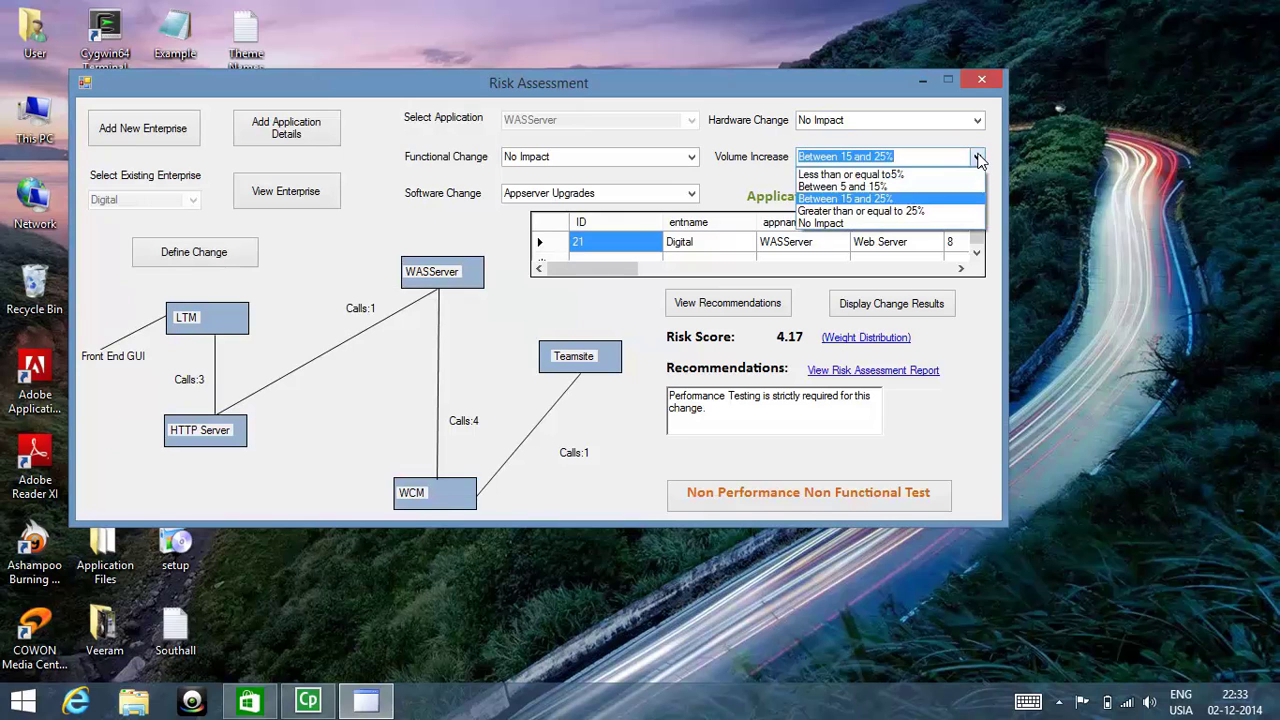
left_click(881, 224)
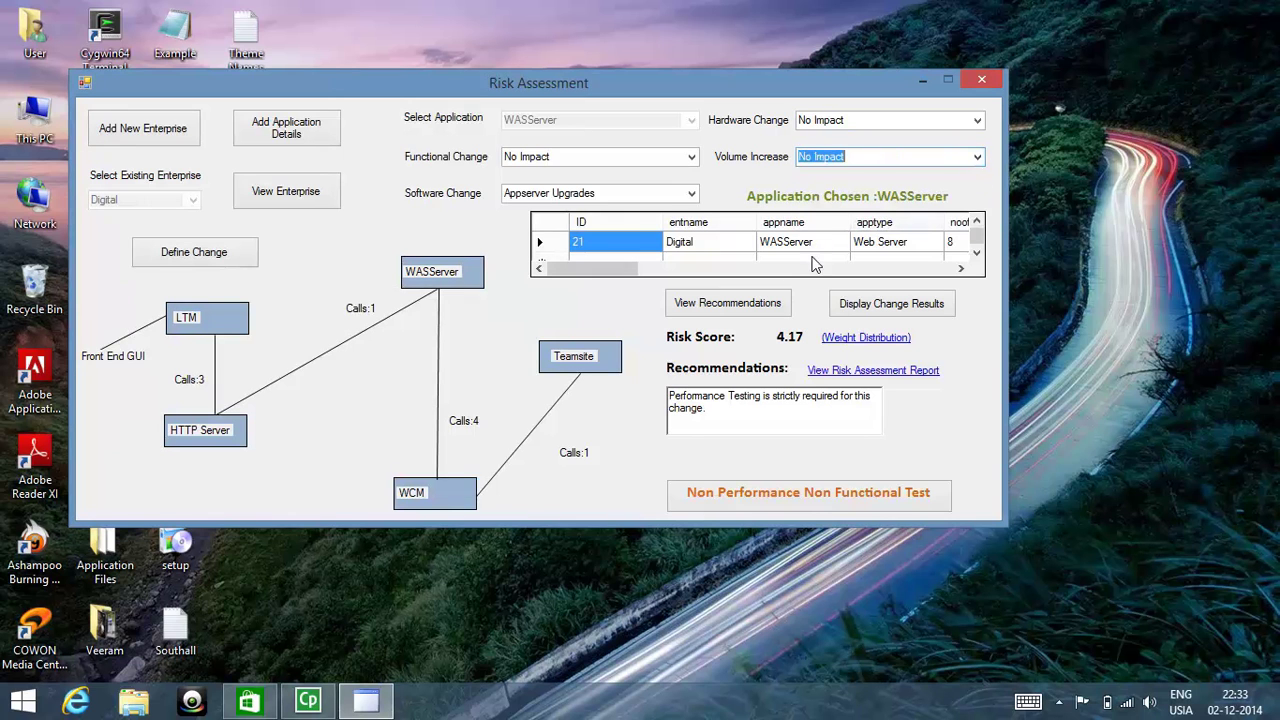
left_click(733, 314)
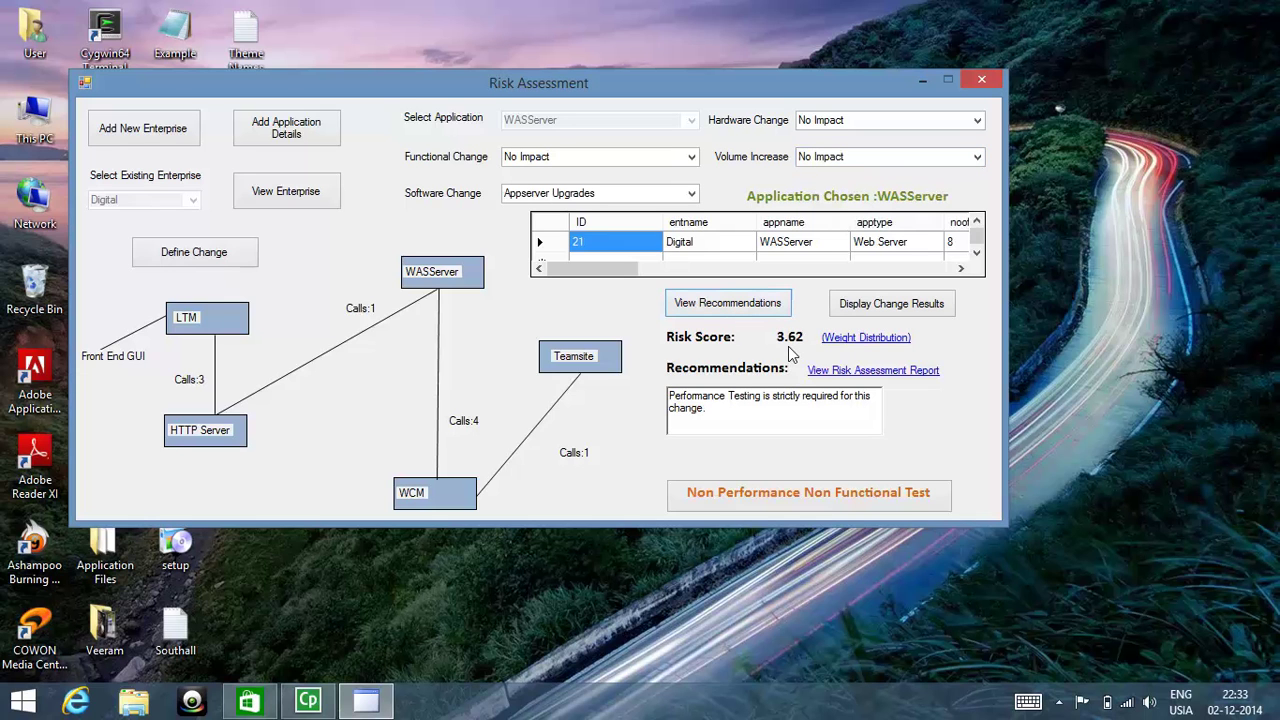
Open the updated risk assessment report, check the impact on other applications and the service category, and close it
left_click(858, 378)
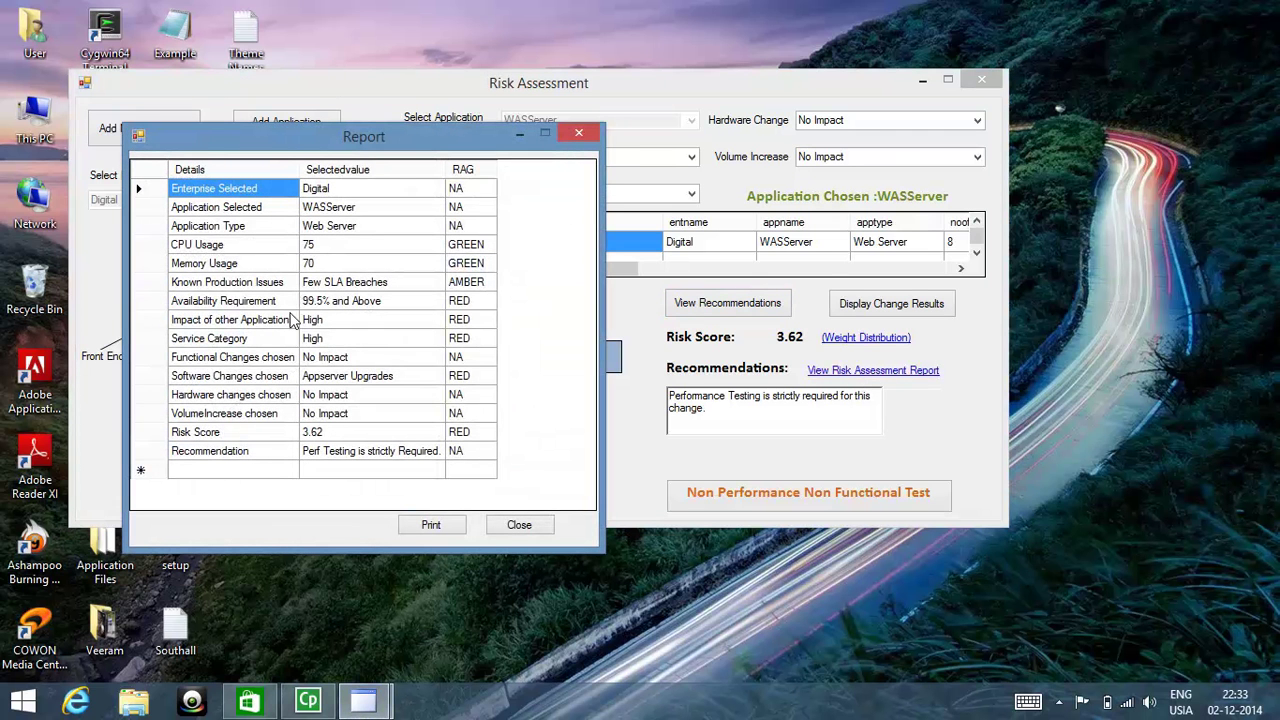
mouse_move(290, 319)
left_mouse_down()
mouse_move(322, 325)
mouse_move(330, 346)
left_mouse_up()
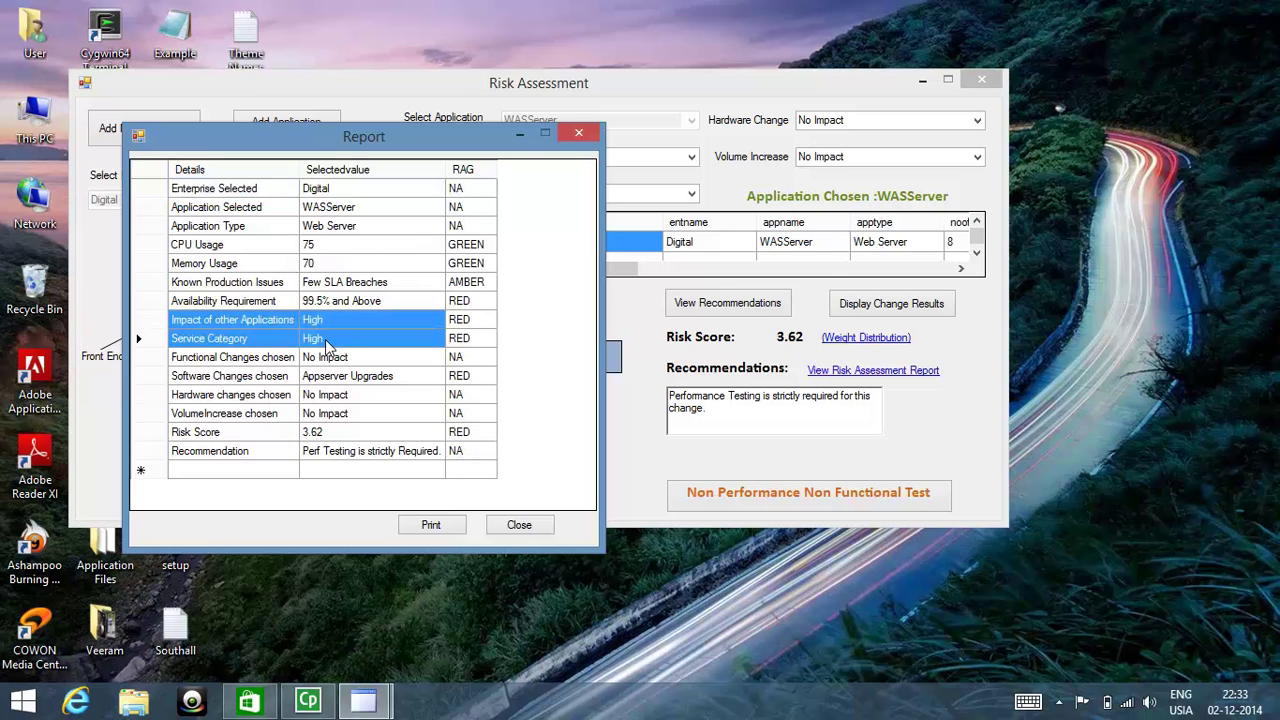
left_click(568, 131)
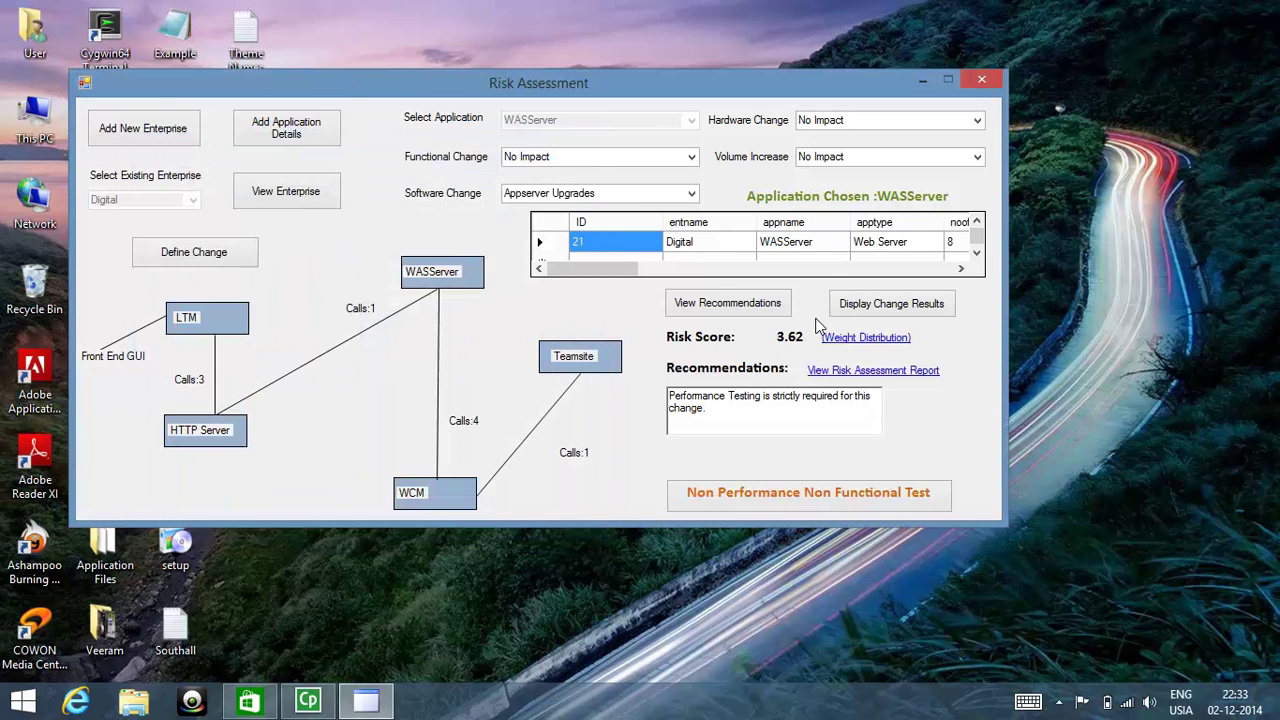
View the risk score's weight distribution charts, close them and display the change results on the Digital enterprise diagram
left_click(846, 340)
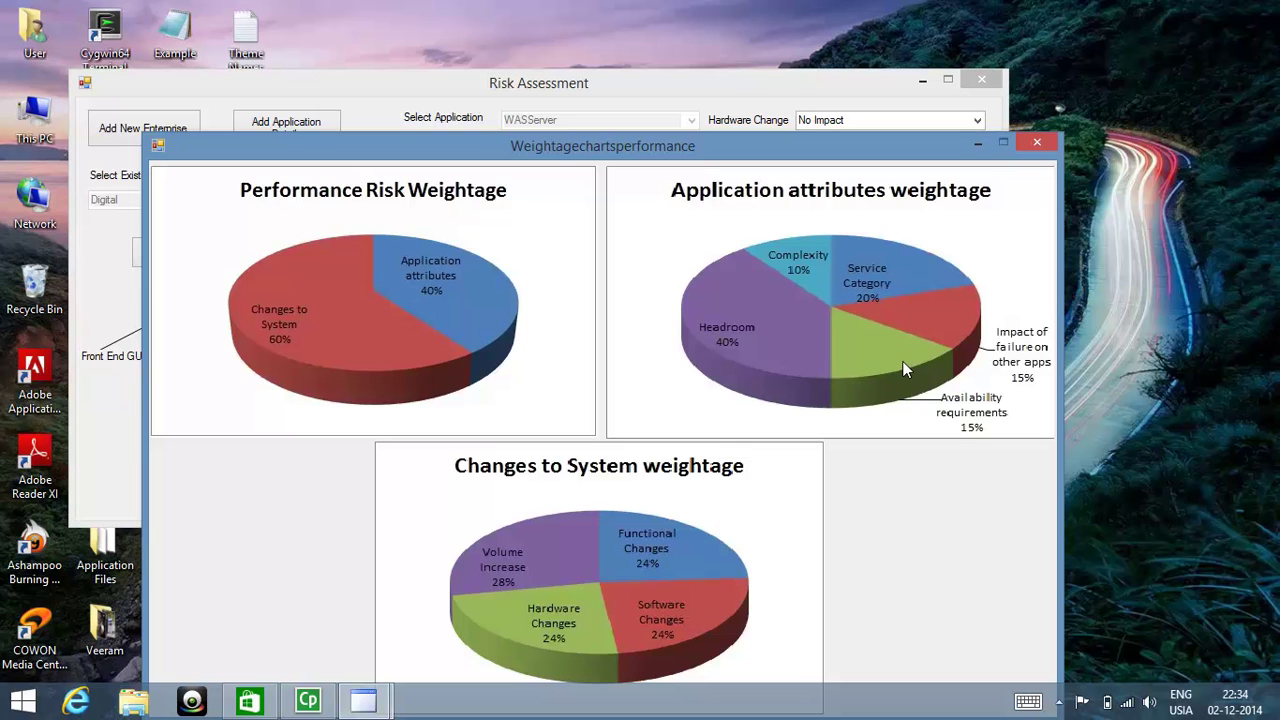
left_click(1047, 142)
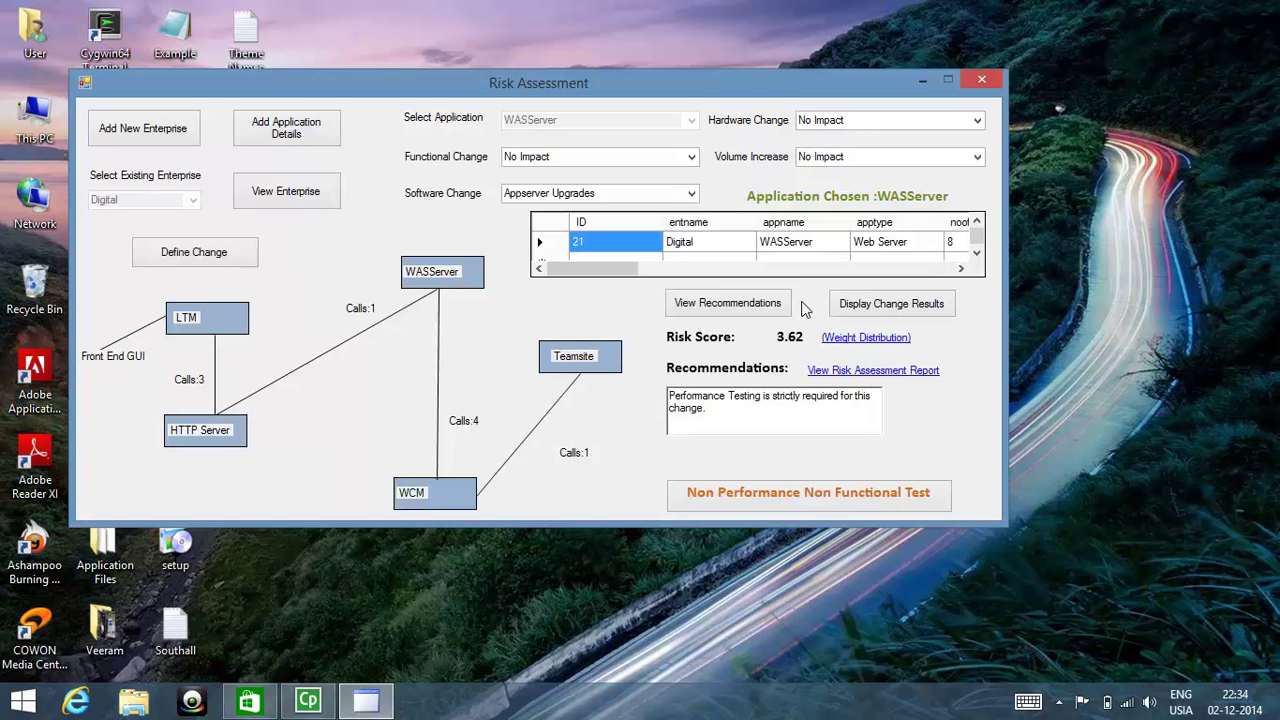
left_click(855, 312)
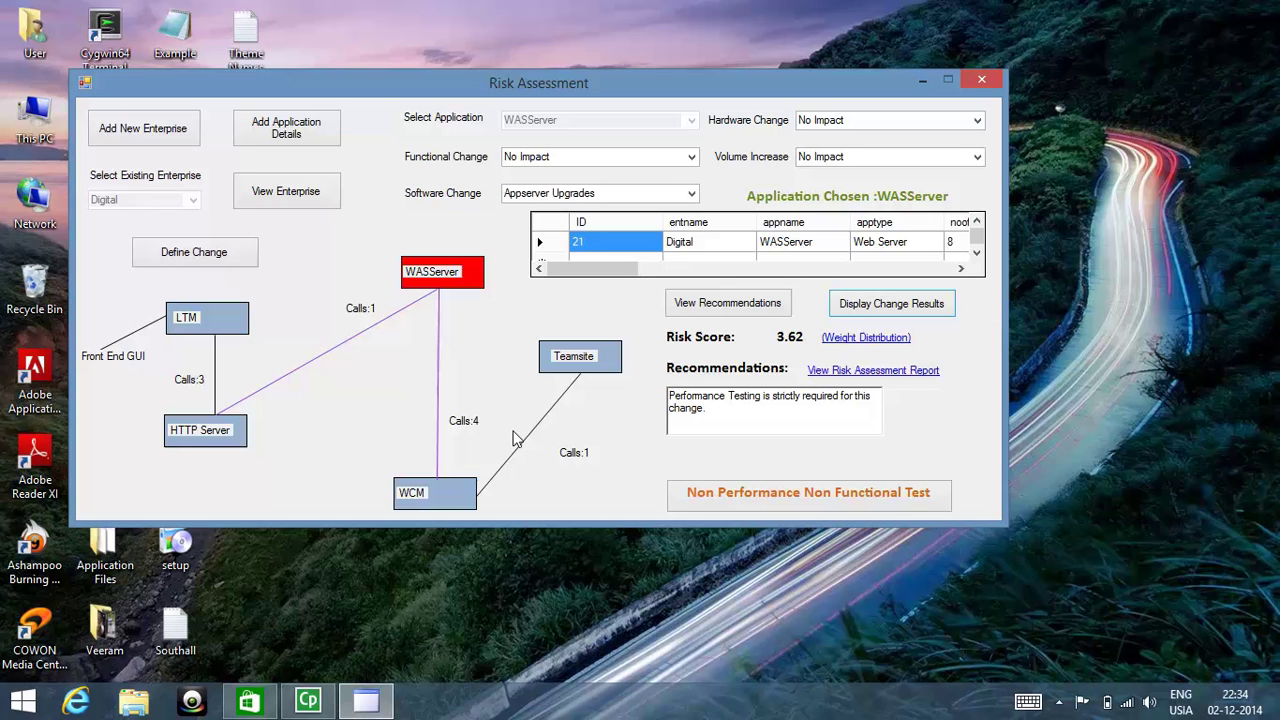
Open the non-performance non-functional test scope and set Security Category to Medium, OWASP Standards to No and Architecture to Thin Client
left_click(763, 504)
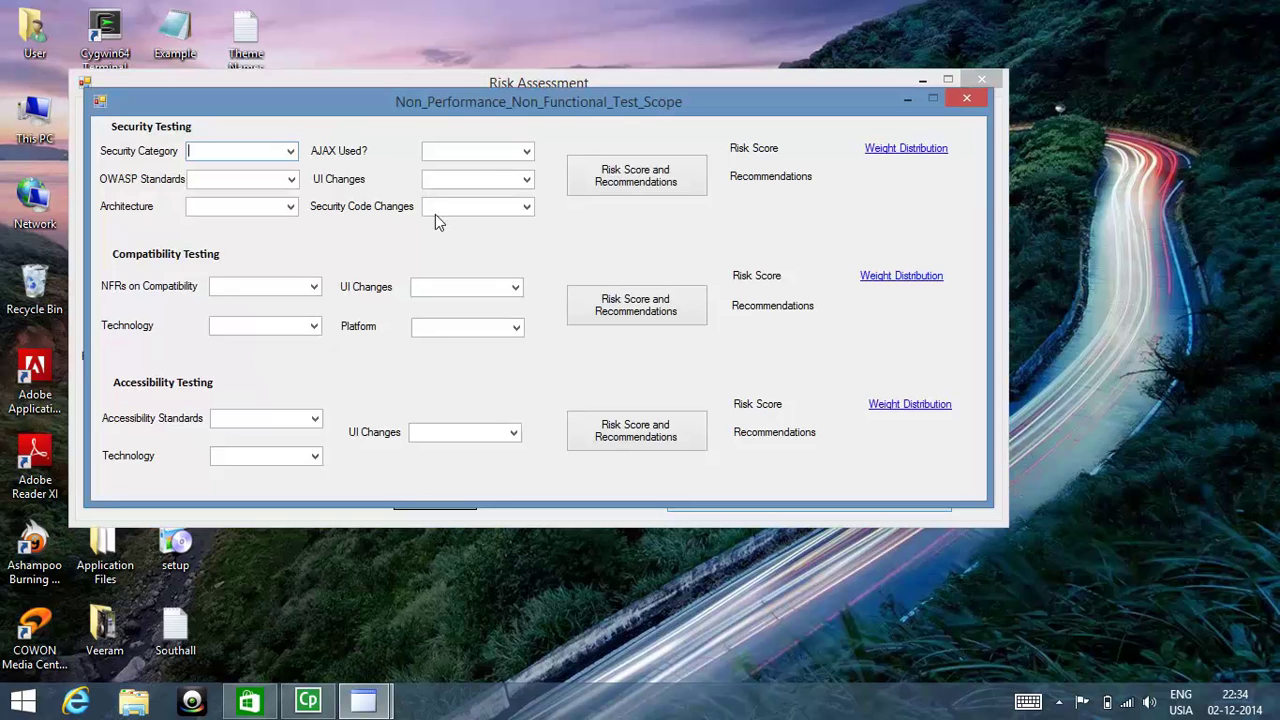
left_click(291, 152)
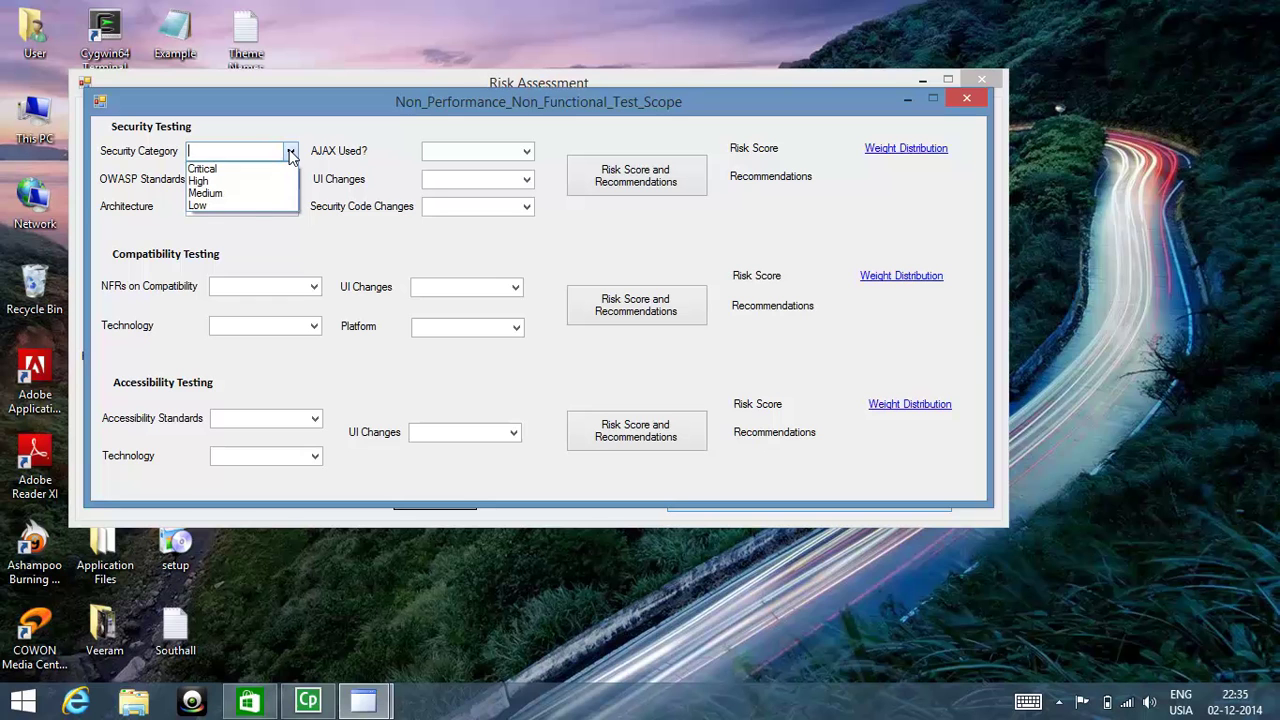
left_click(249, 195)
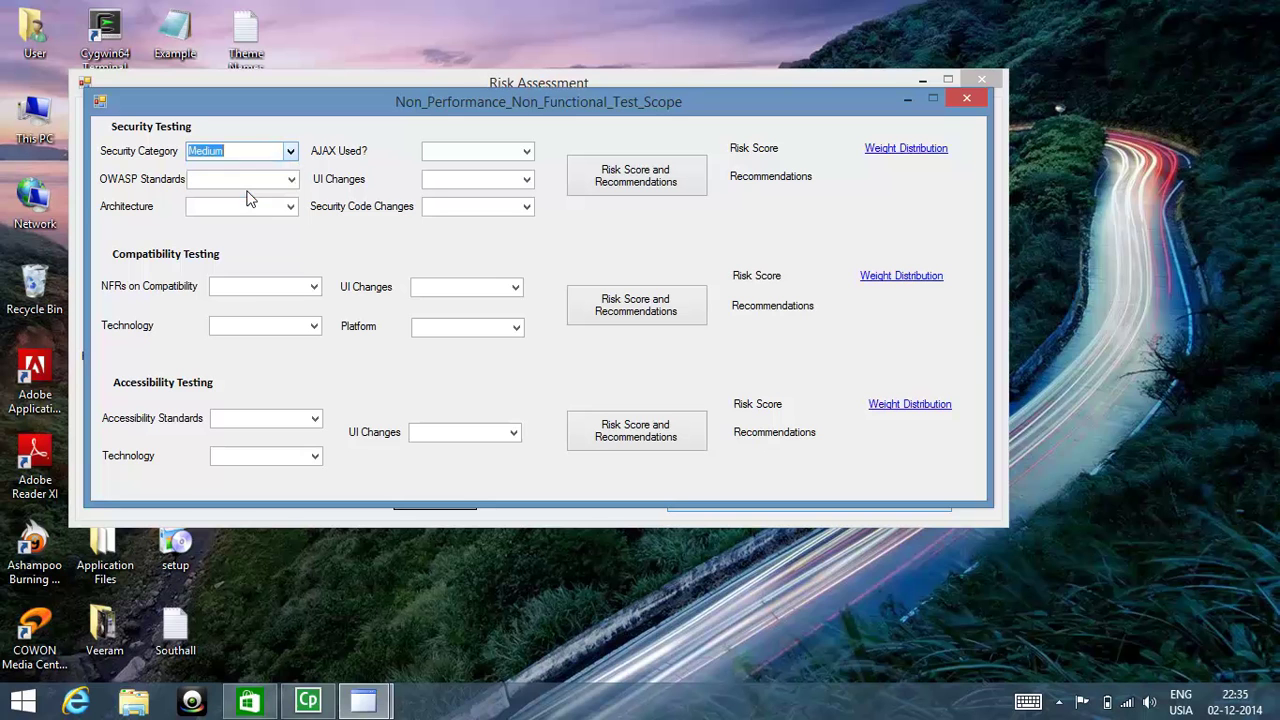
left_click(291, 180)
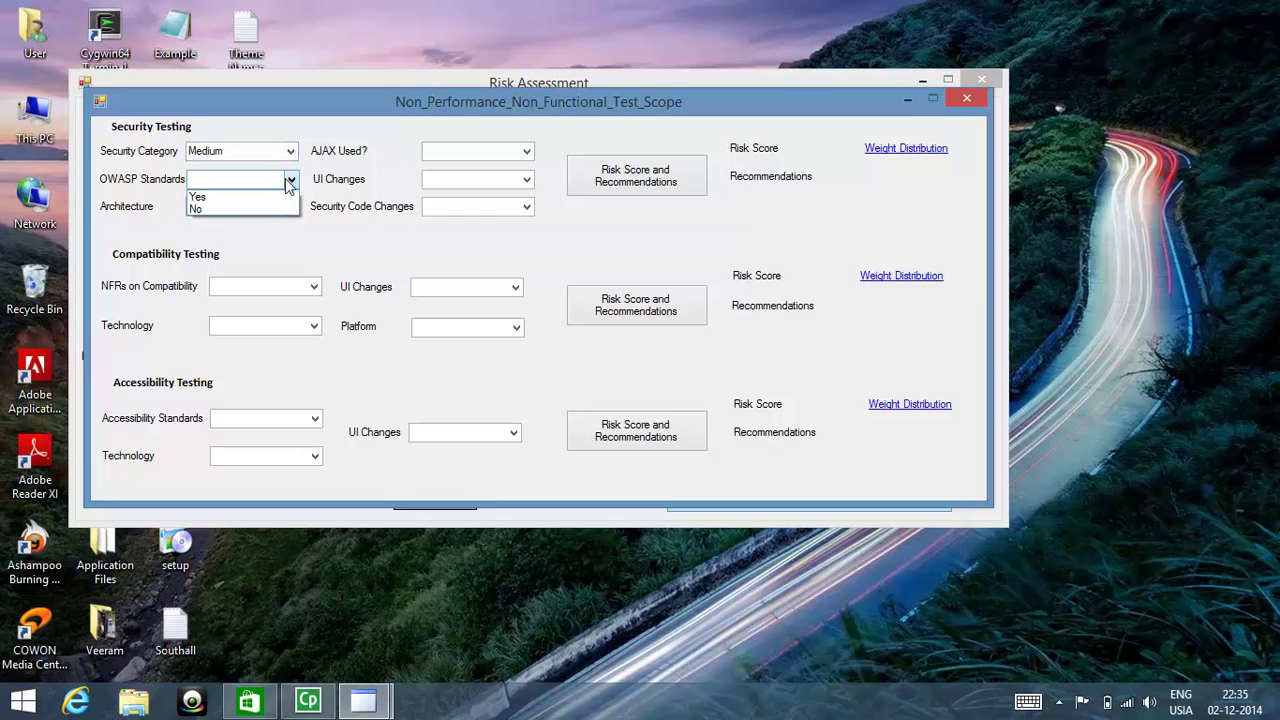
left_click(247, 210)
left_click(289, 208)
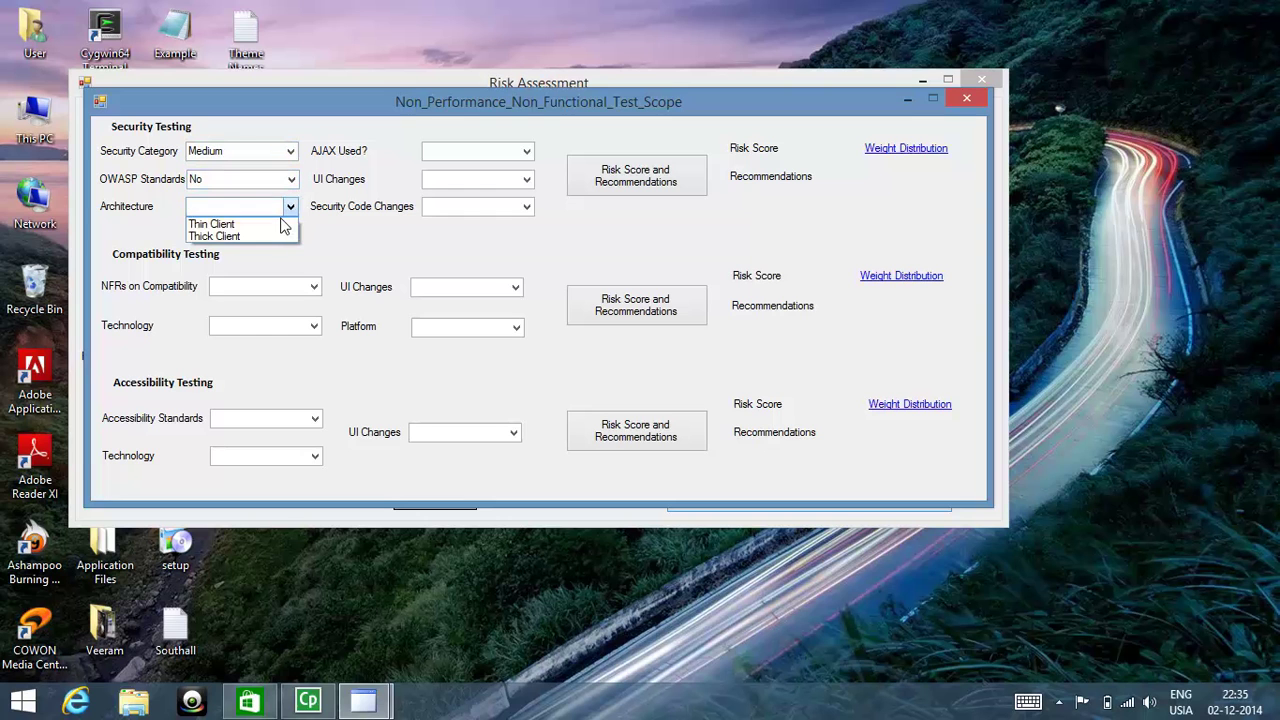
left_click(272, 220)
For security testing, set AJAX Used to No, UI Changes to Medium and Security Code Changes to Medium
left_click(522, 154)
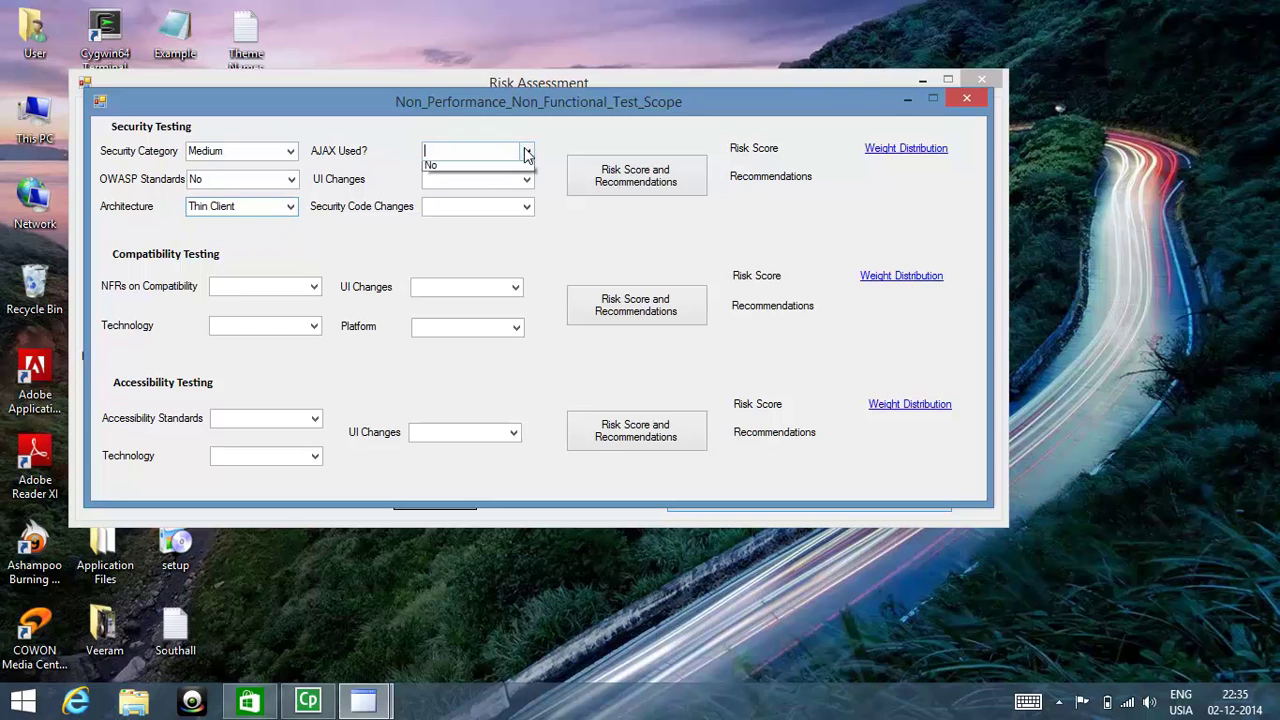
left_click(491, 181)
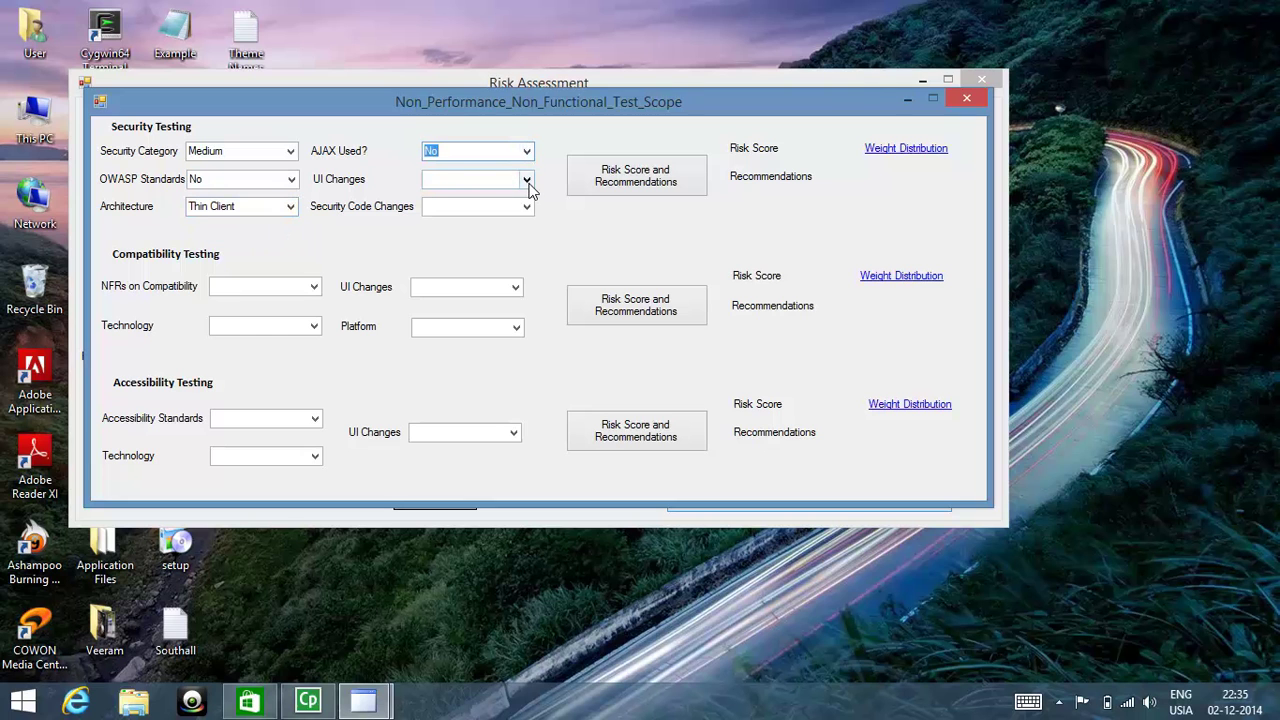
left_click(524, 179)
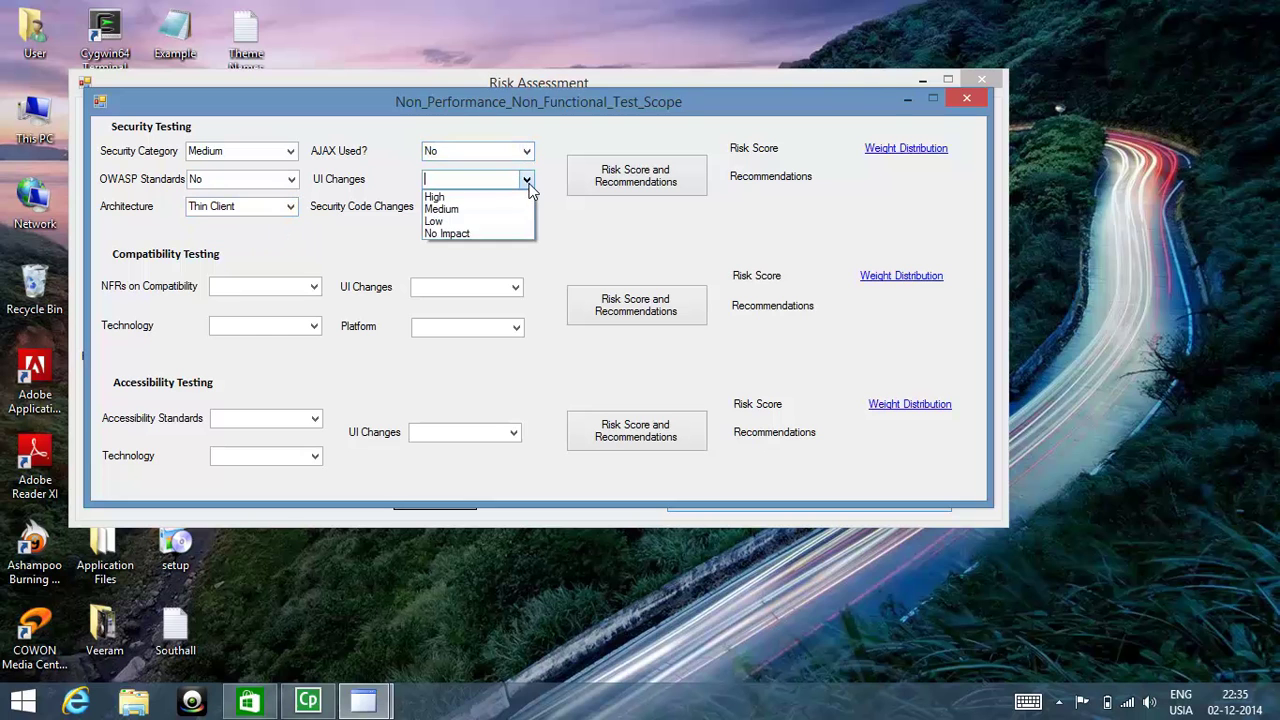
left_click(470, 208)
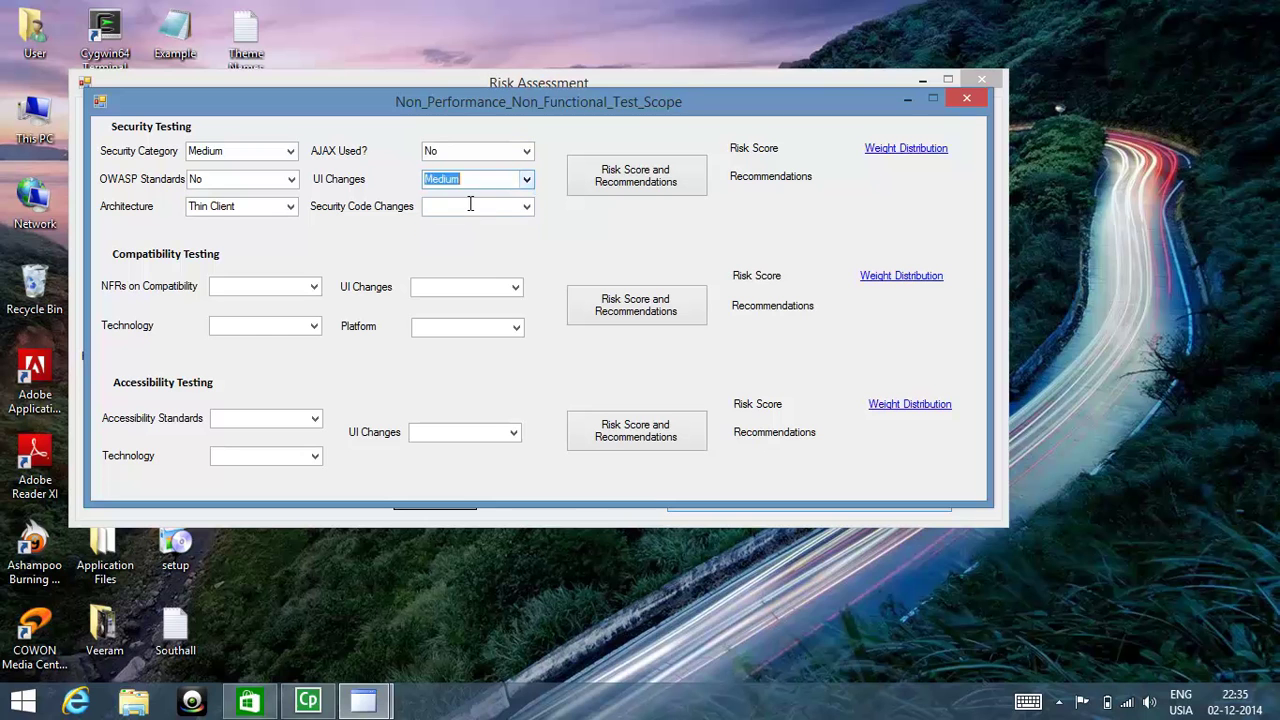
left_click(526, 208)
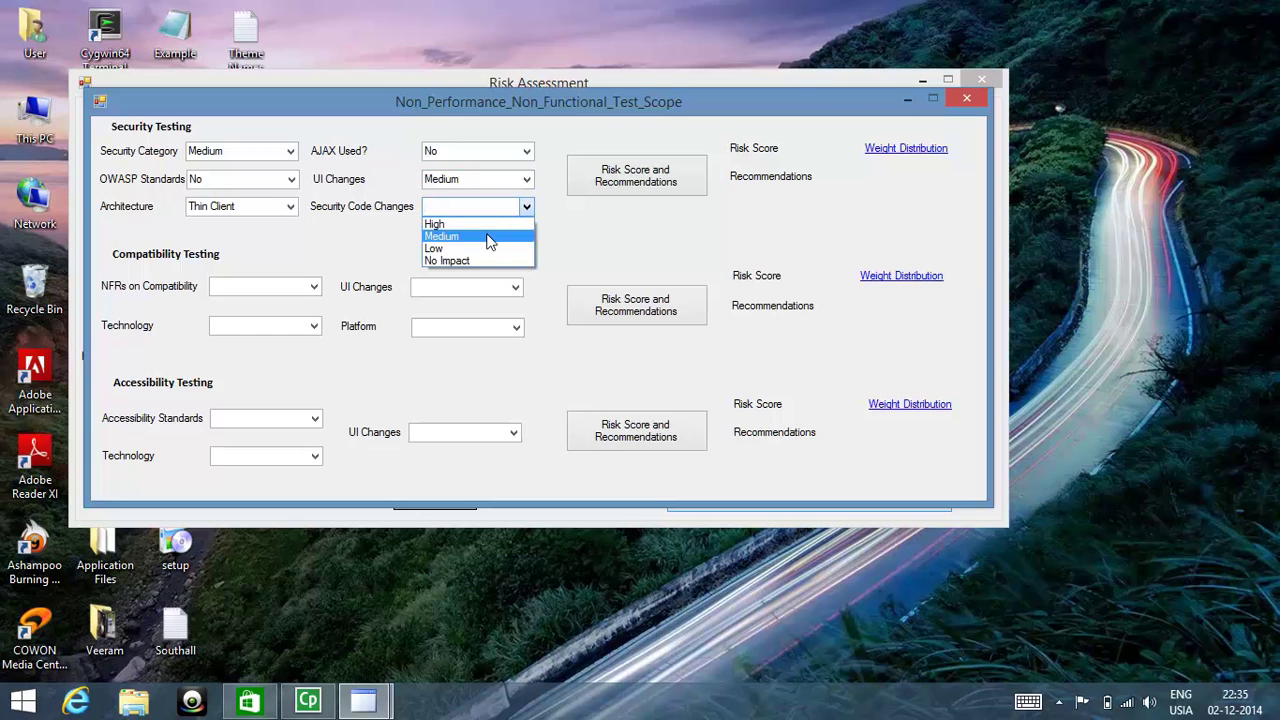
left_click(489, 238)
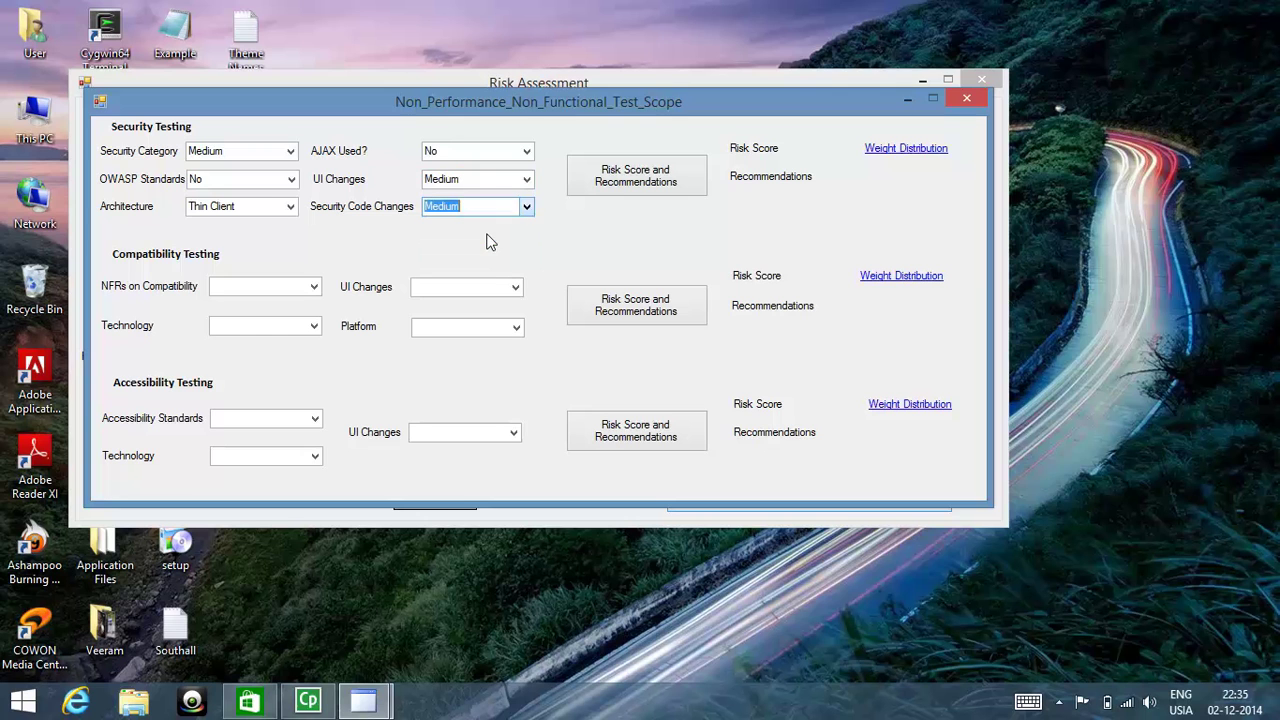
Generate the security testing risk score and recommendations, view the weight distribution charts and close them
left_click(648, 179)
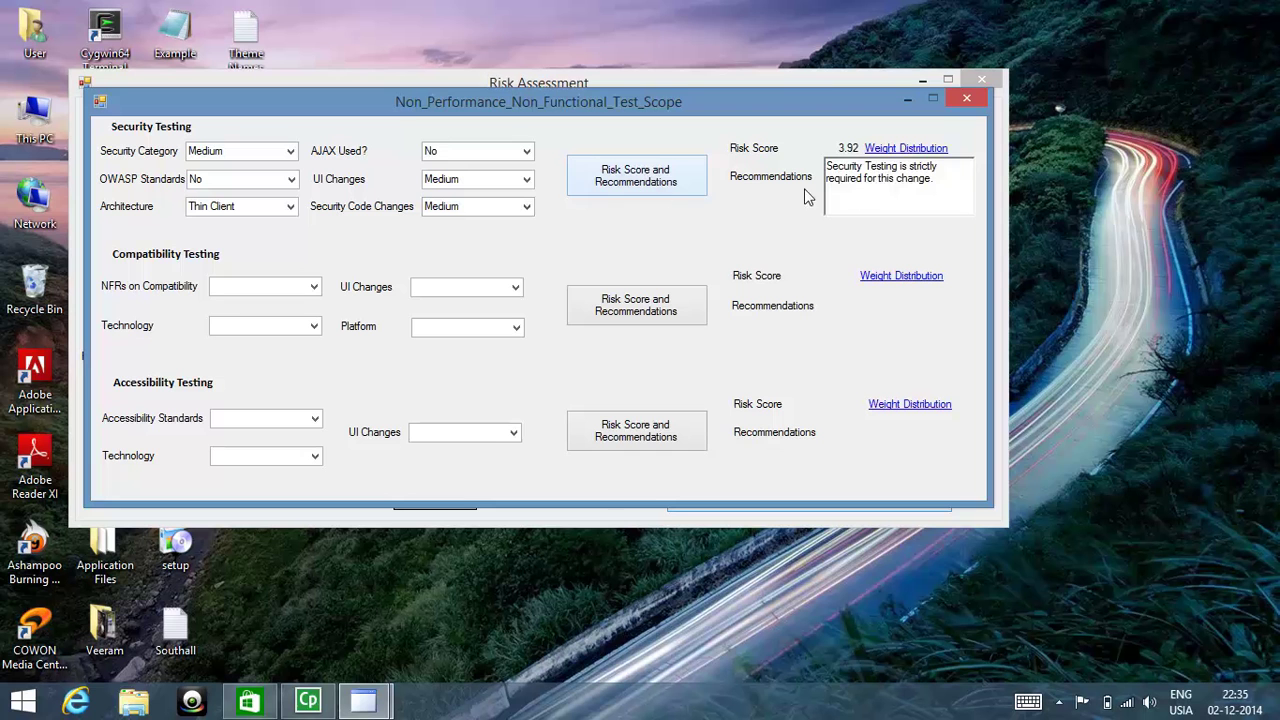
left_click(906, 148)
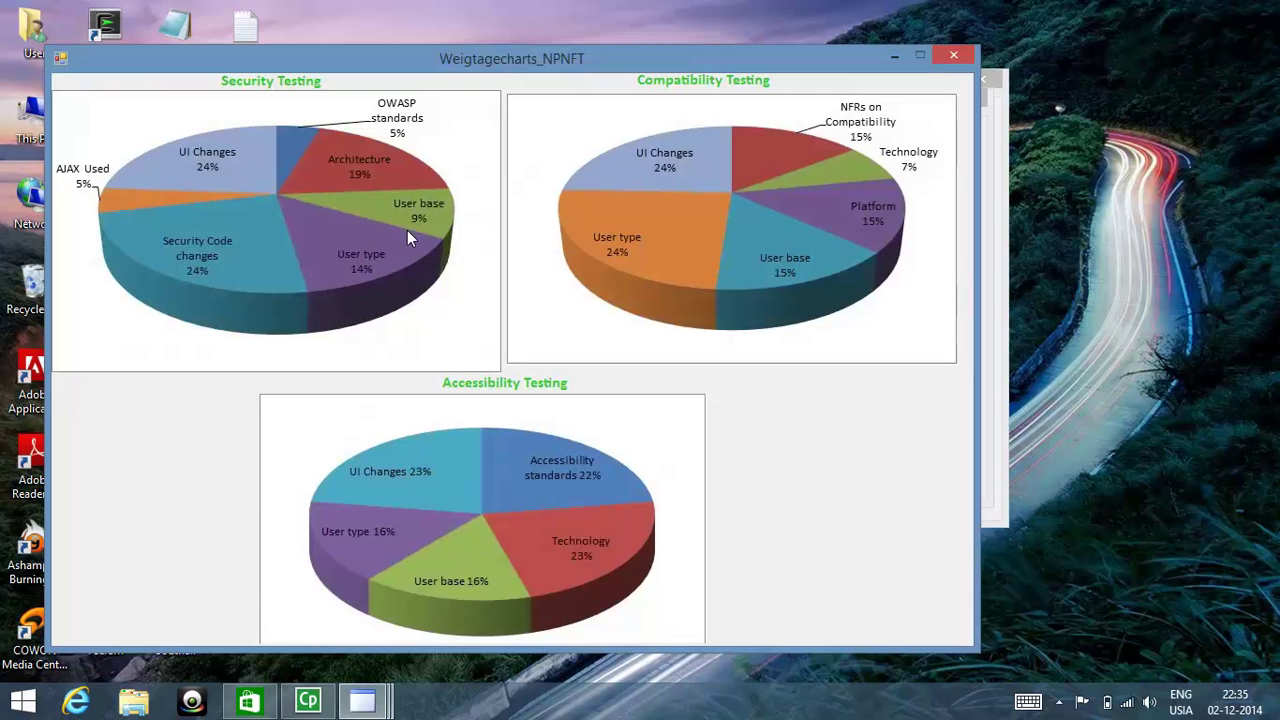
left_click(951, 56)
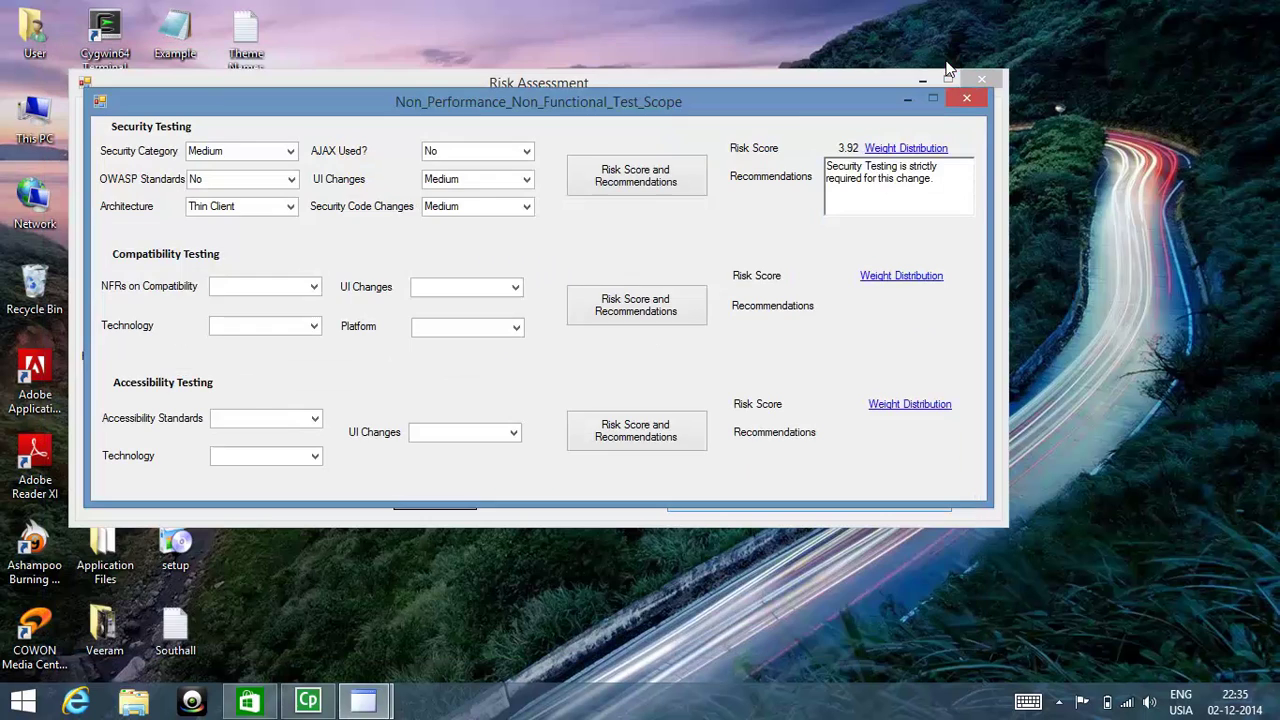
Generate the compatibility testing risk score with NFRs on Compatibility No, Technology Javascript, UI Changes Medium and Platform Single OS
left_click(314, 287)
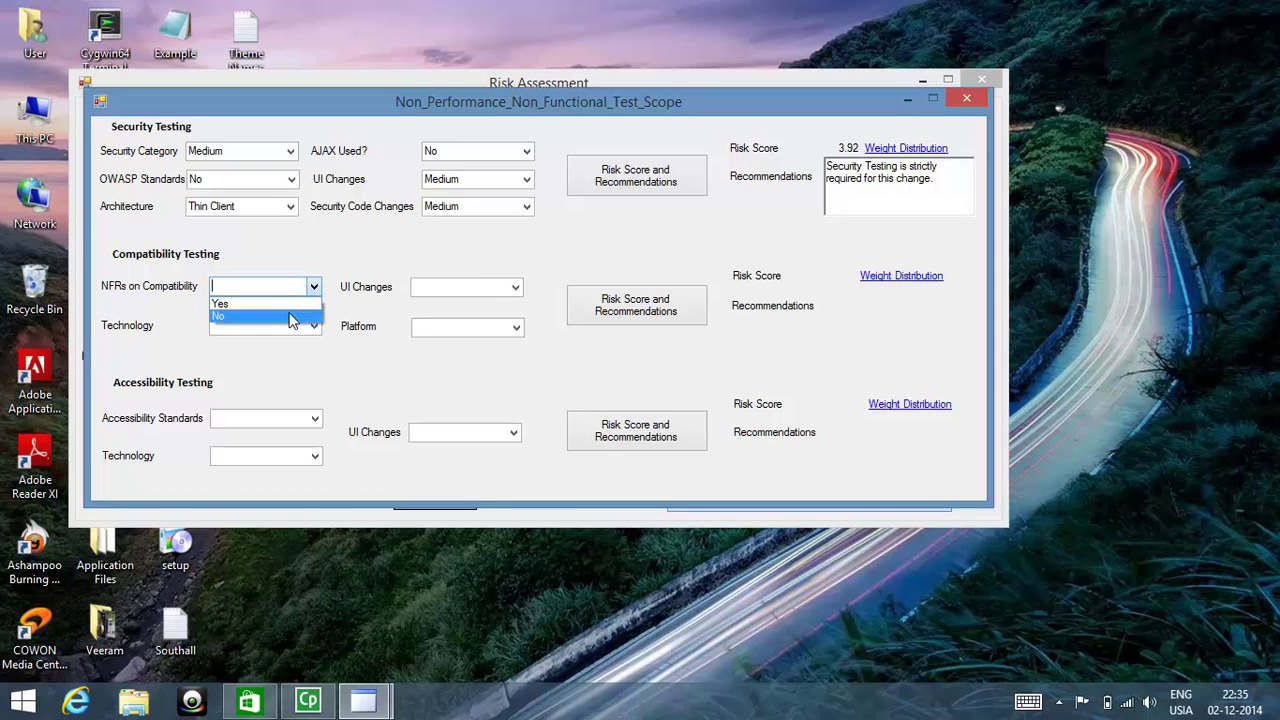
left_click(291, 318)
left_click(314, 329)
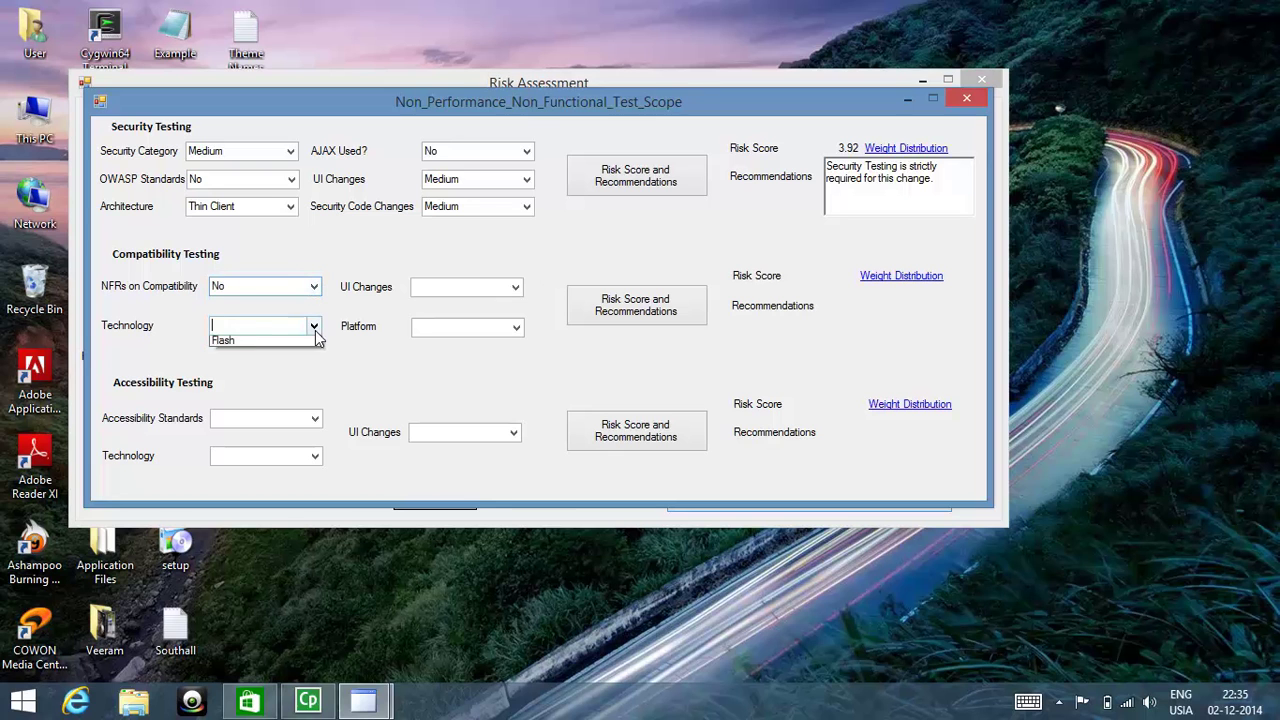
left_click(300, 339)
left_click(515, 288)
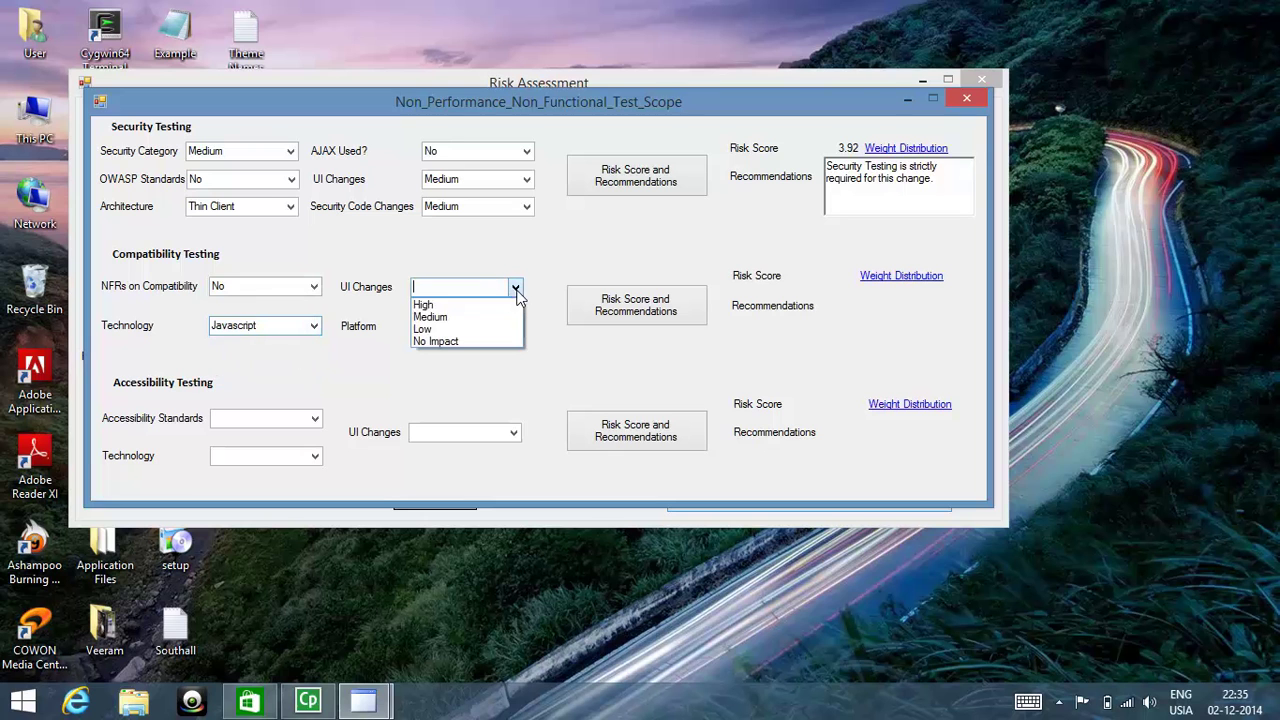
left_click(495, 317)
left_click(515, 328)
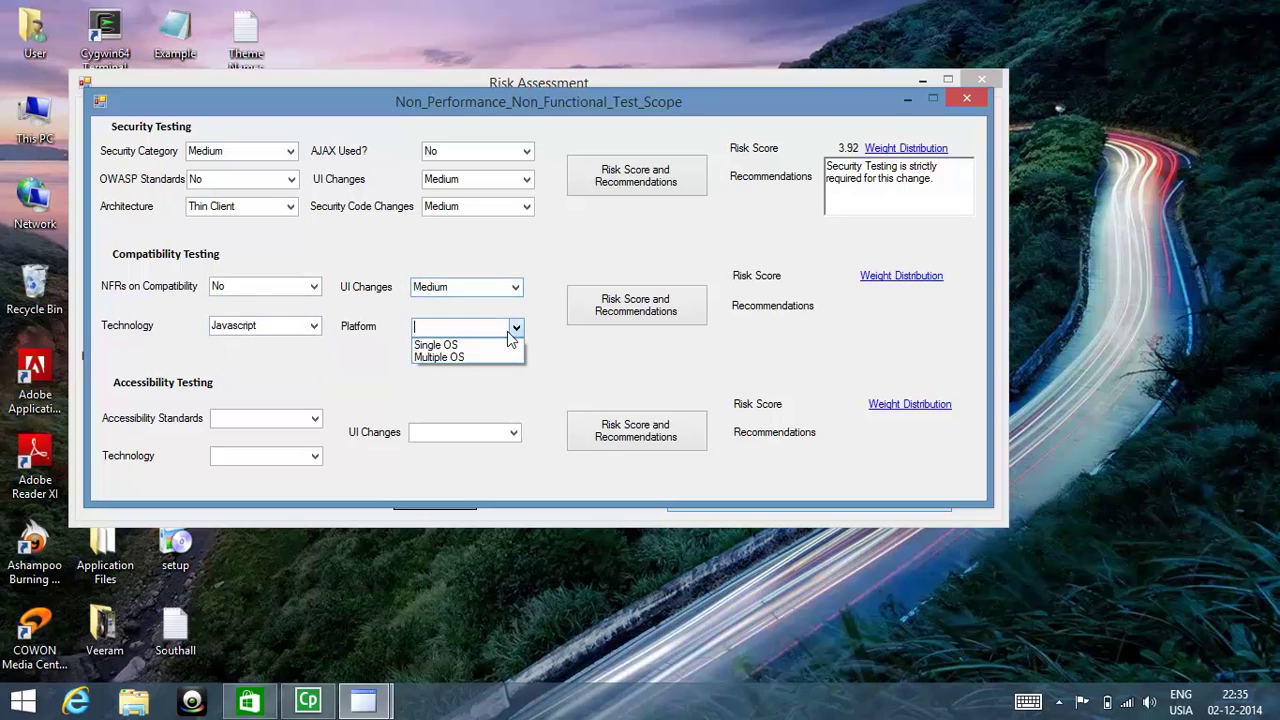
left_click(450, 344)
left_click(636, 322)
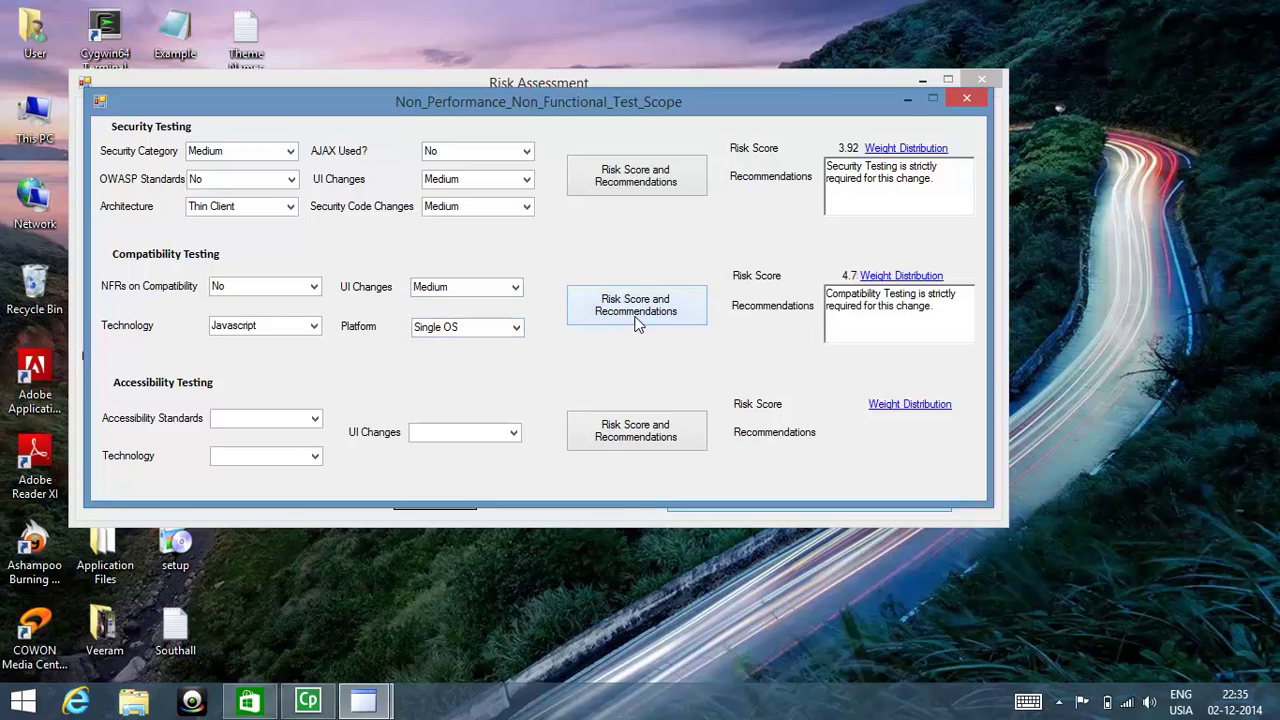
Generate the accessibility testing risk score with Accessibility Standards Yes, Technology HTML/CSS and UI Changes High, and close the test scope form
left_click(315, 420)
left_click(315, 420)
left_click(300, 432)
left_click(315, 456)
left_click(285, 483)
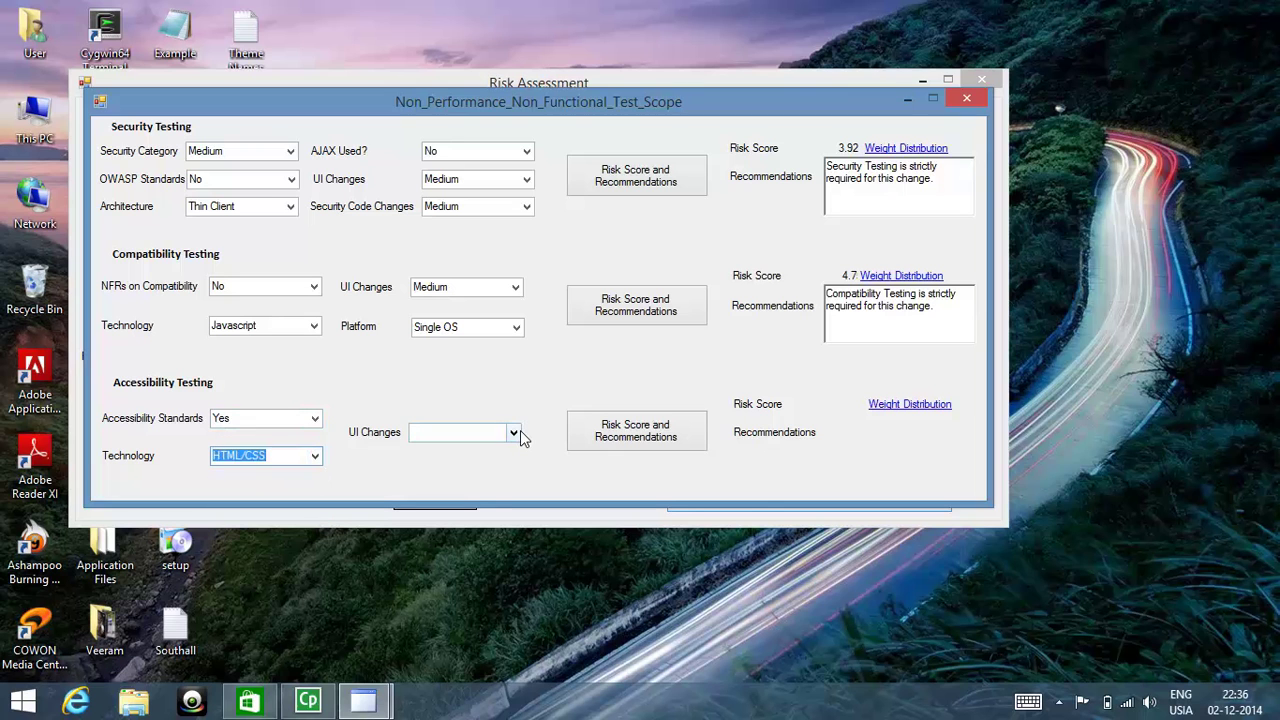
left_click(513, 432)
left_click(486, 449)
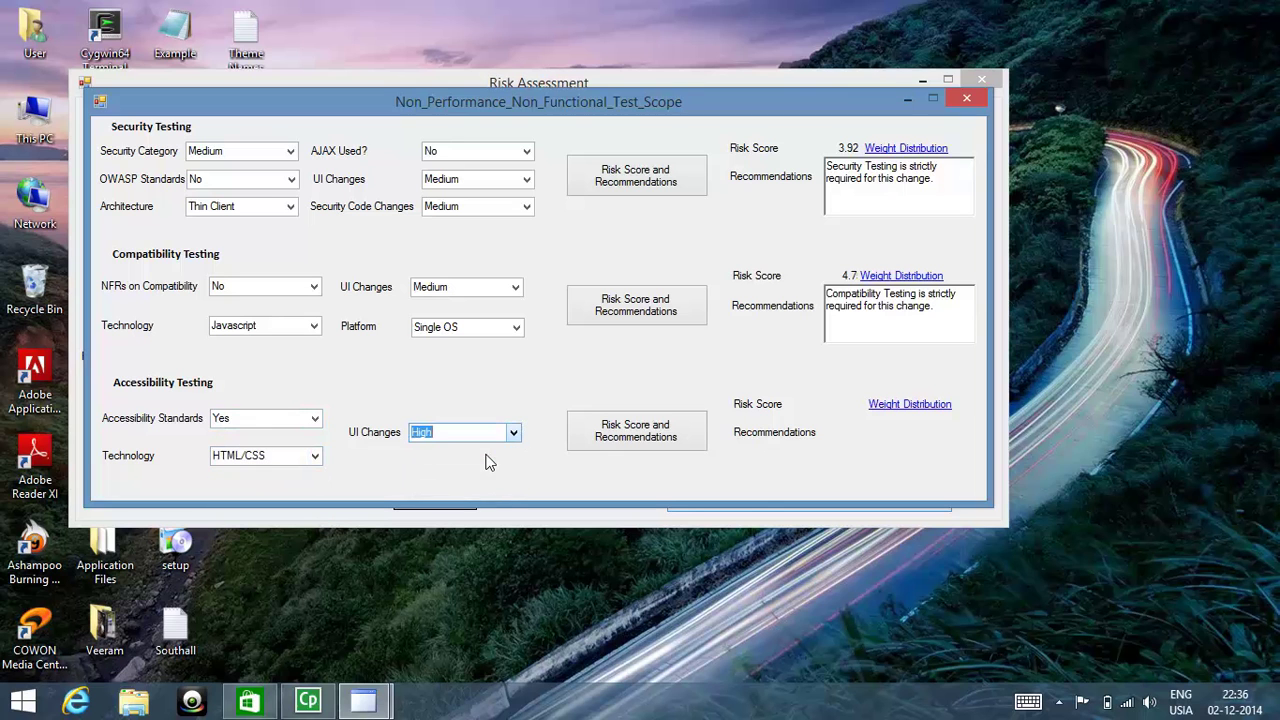
left_click(622, 446)
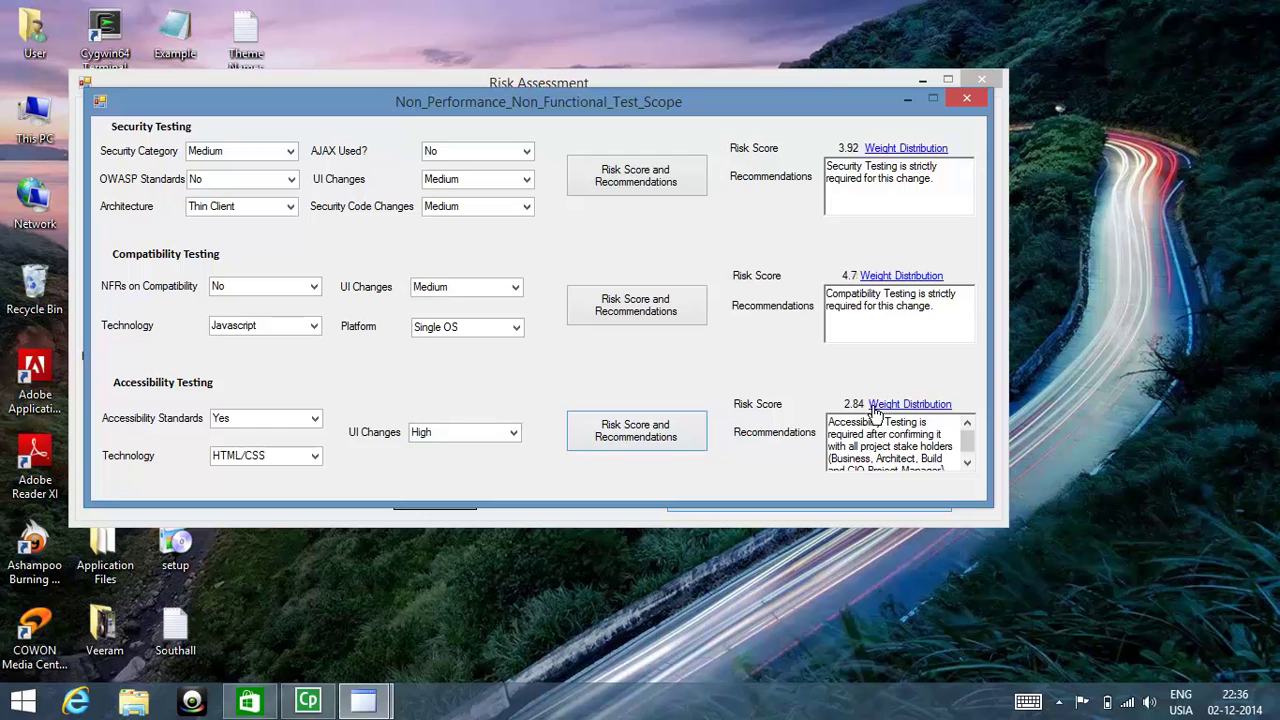
left_click(966, 99)
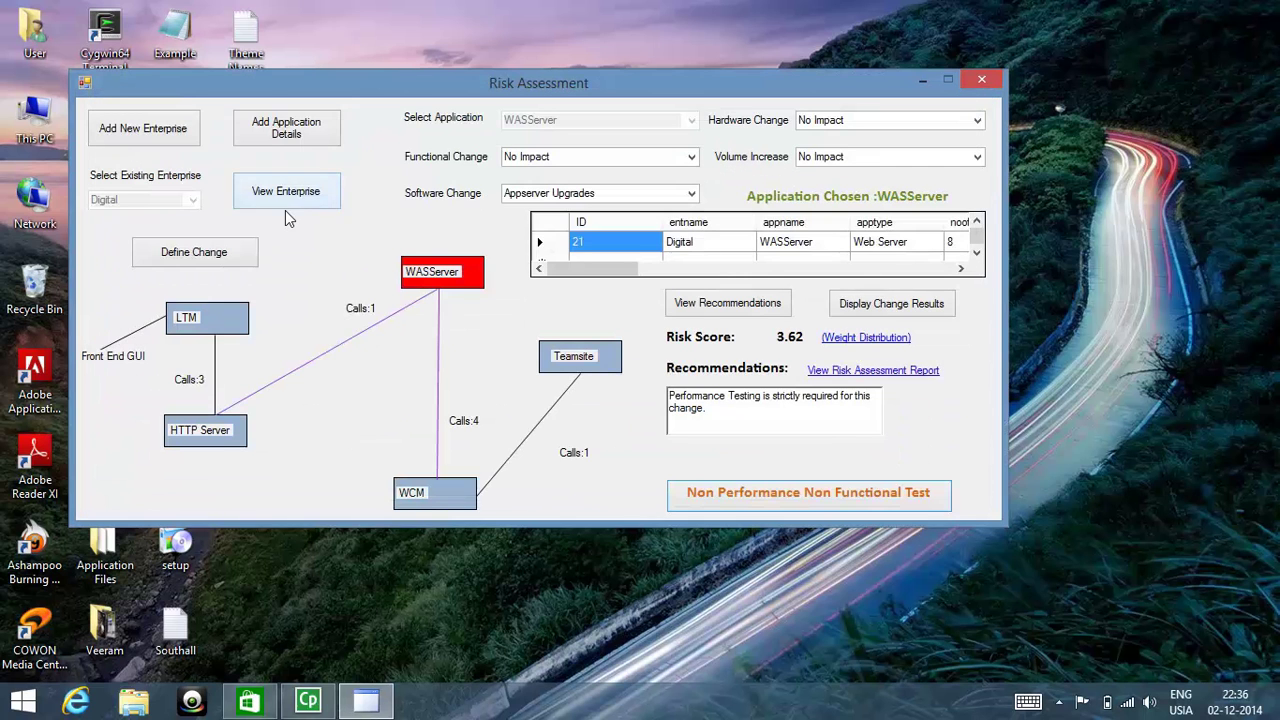
Start adding a new enterprise named test1 with 2 applications
left_click(190, 130)
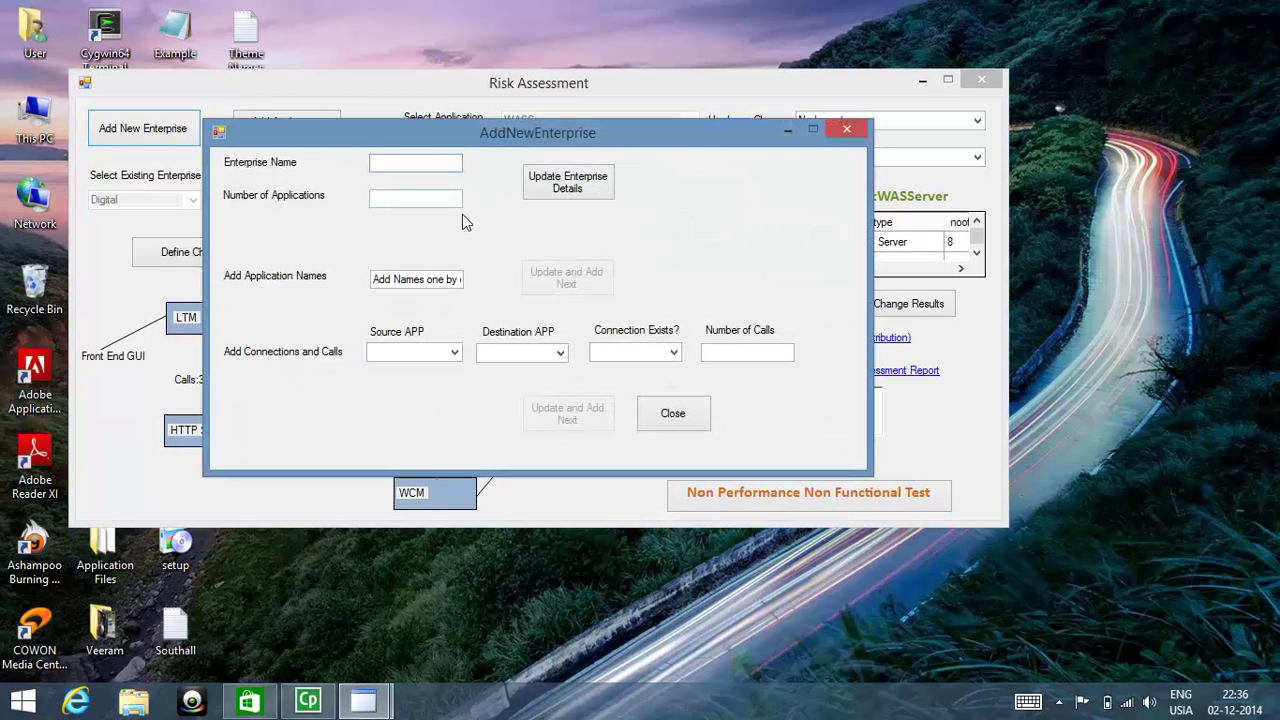
type("new")
key("BackSpace")
key("BackSpace")
key("BackSpace")
type("test1")
left_click(405, 197)
type("2")
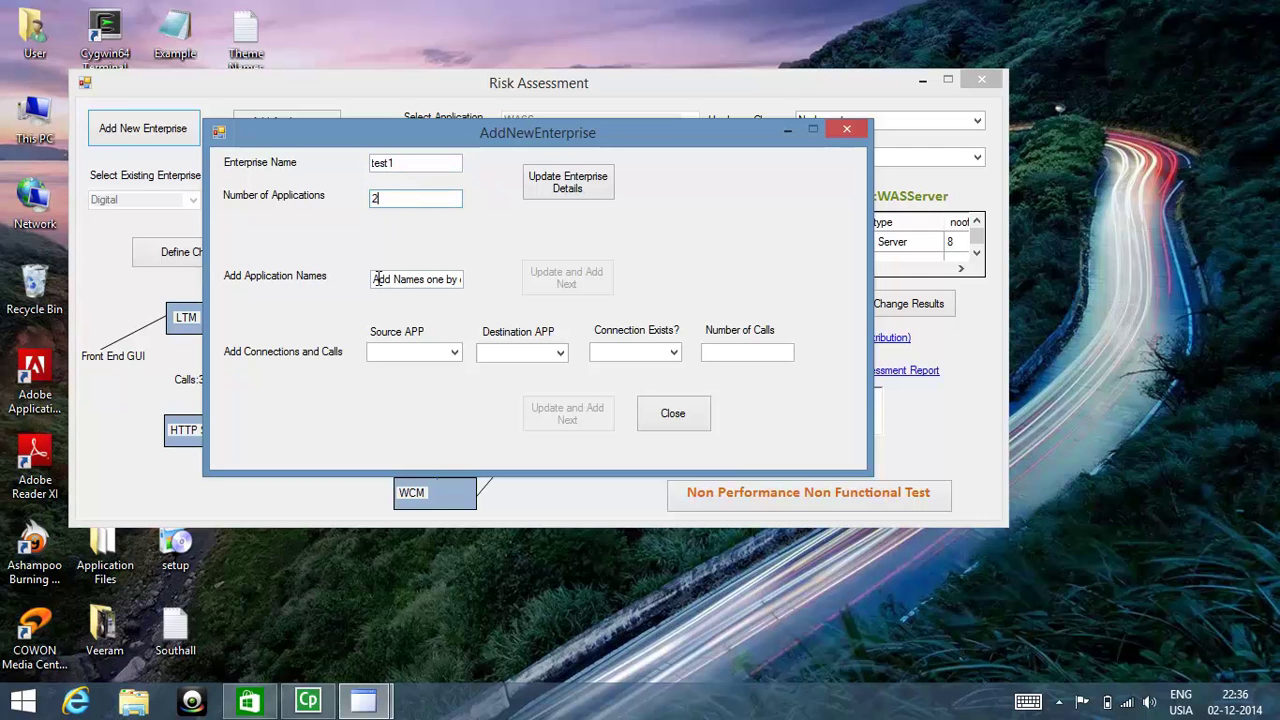
Enter testadd1 as the application name and save the test1 enterprise details
left_click_drag(377, 280, 543, 272)
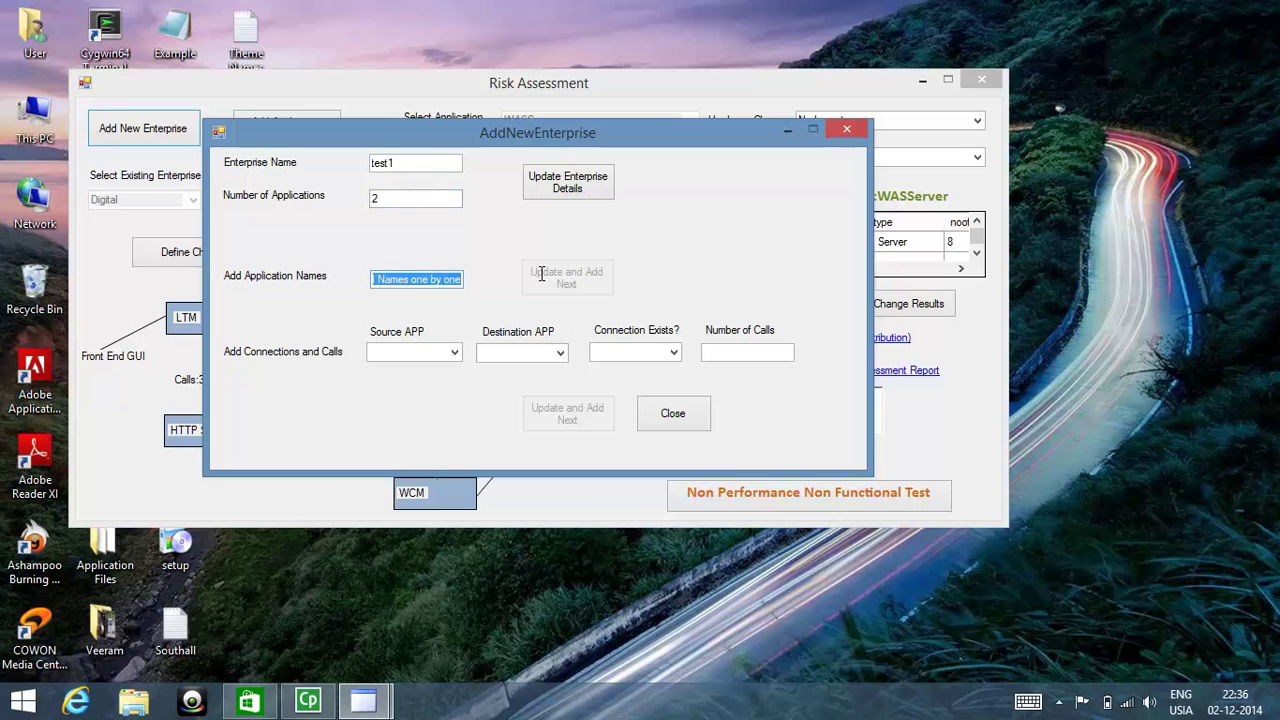
type("testadd1")
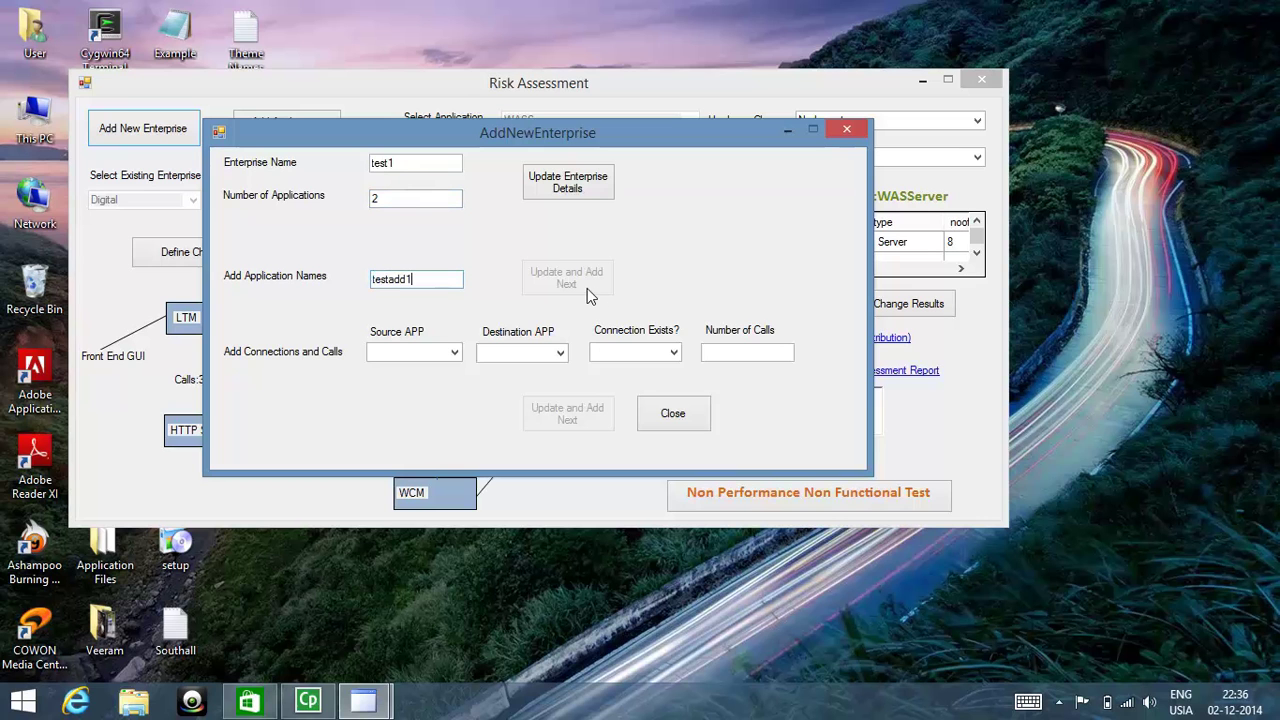
left_click(581, 172)
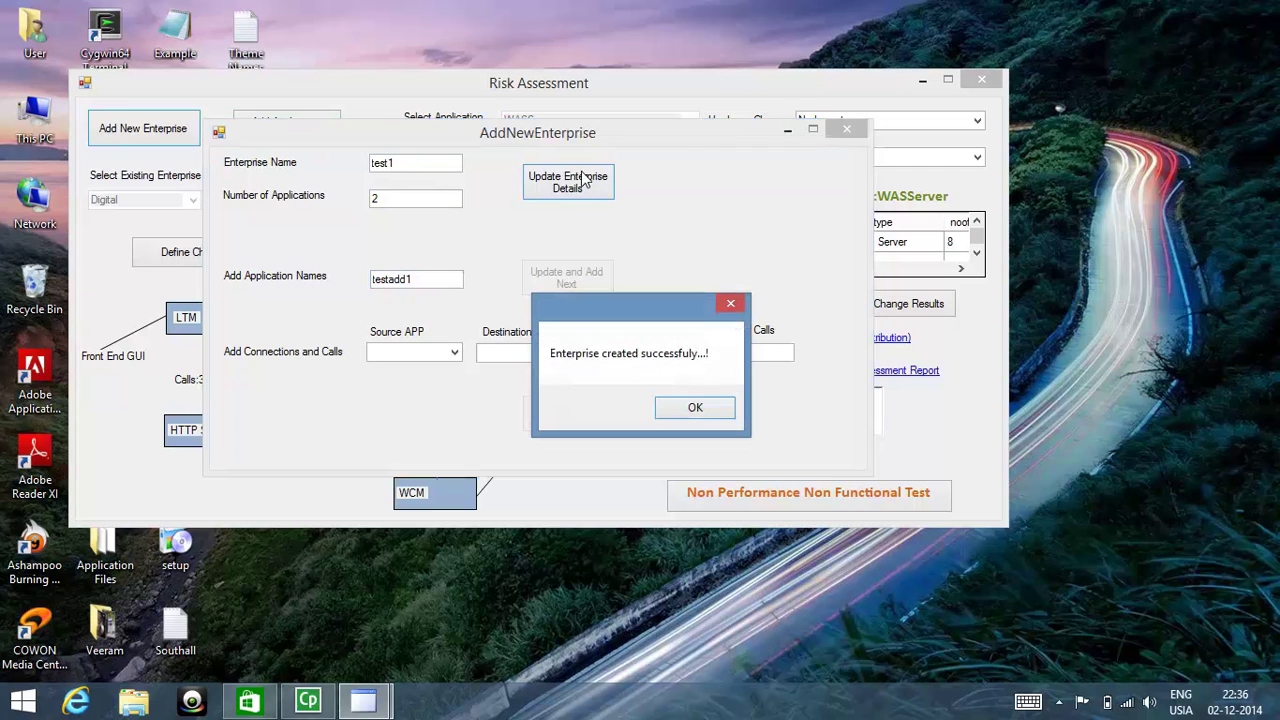
left_click(716, 411)
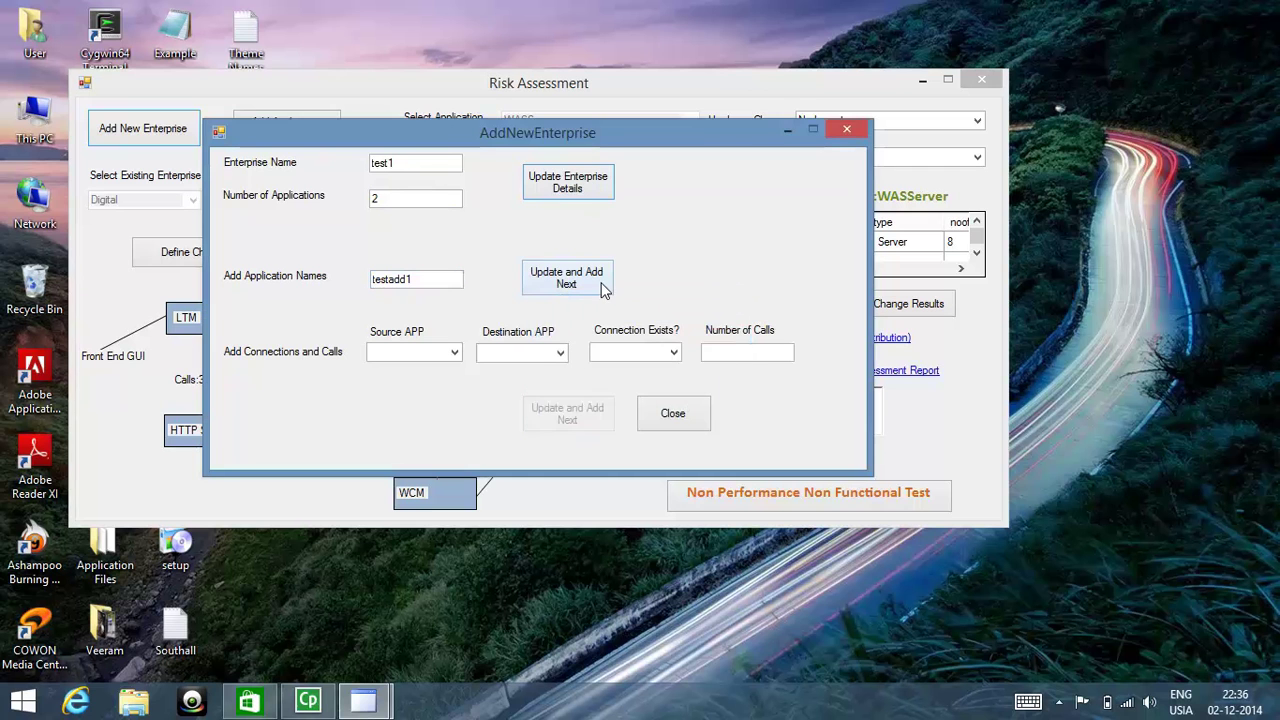
Save testadd1 as the first application of the enterprise and add testadd2 as the second
left_click(604, 286)
left_click(814, 414)
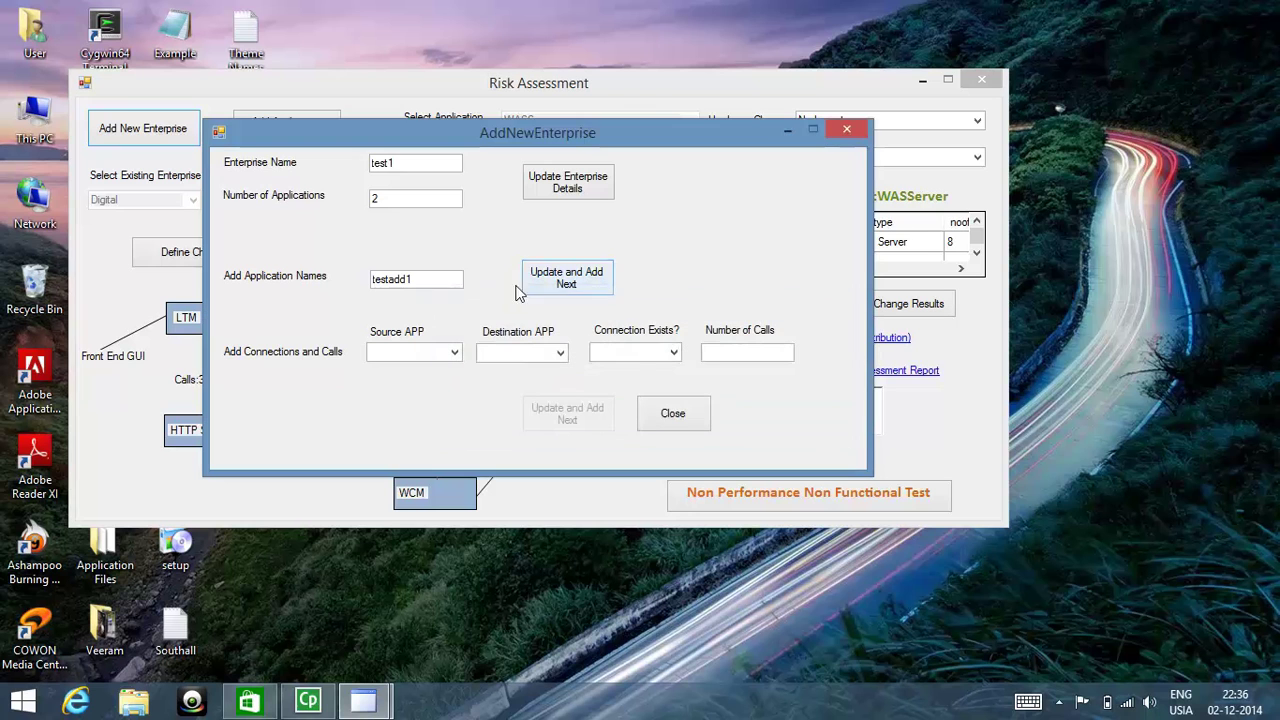
key("BackSpace")
type("2")
left_click(567, 277)
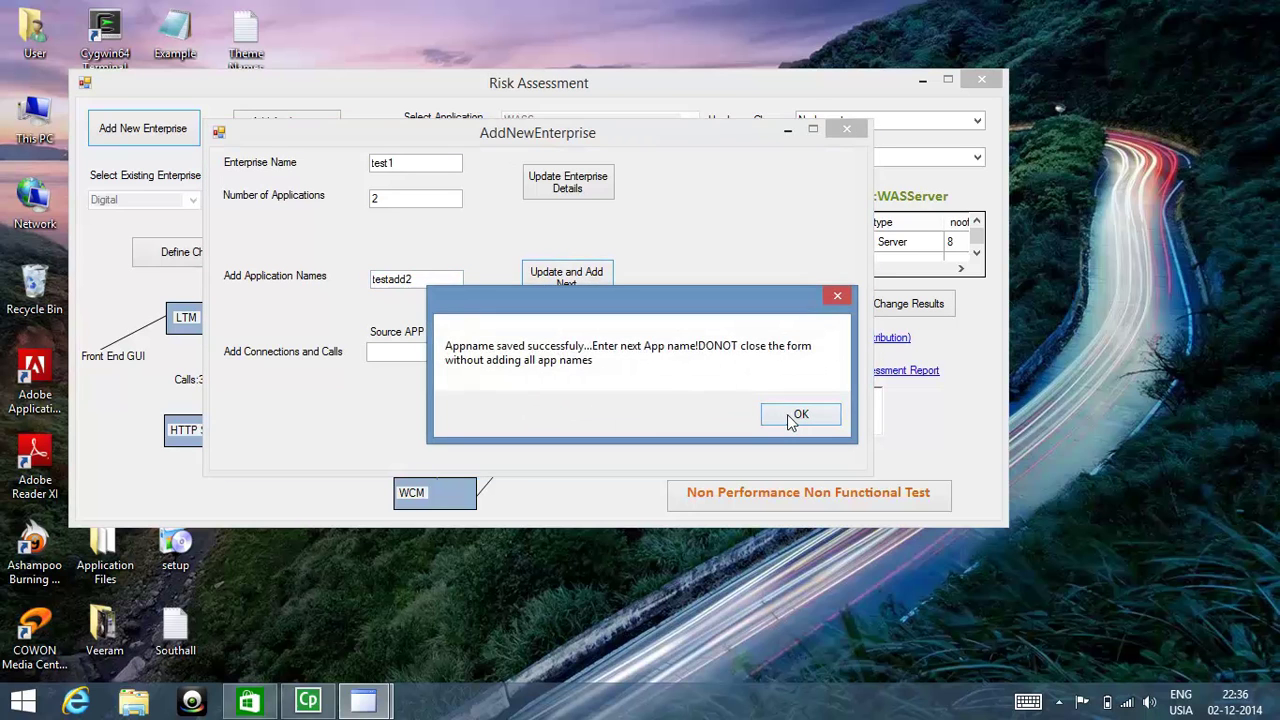
left_click(800, 418)
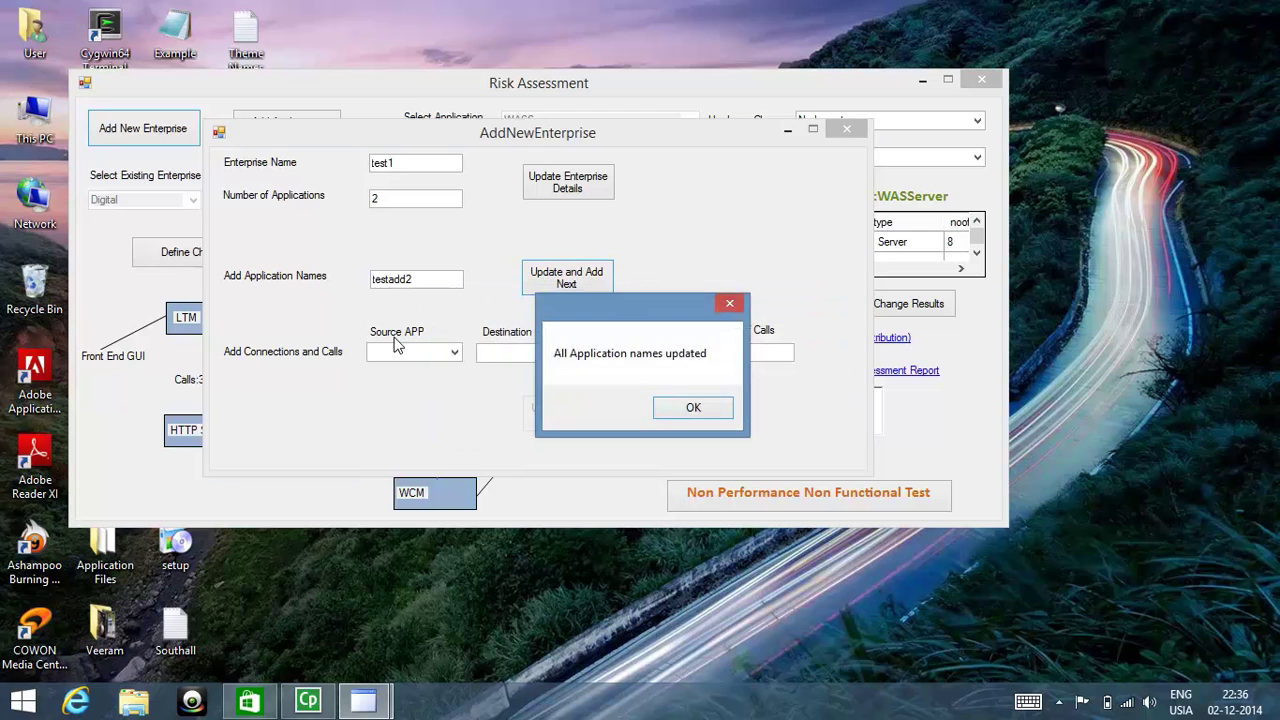
left_click(689, 408)
Save an existing connection from source testadd1 to destination testadd2 with 2 calls, and close the new enterprise form
left_click(455, 353)
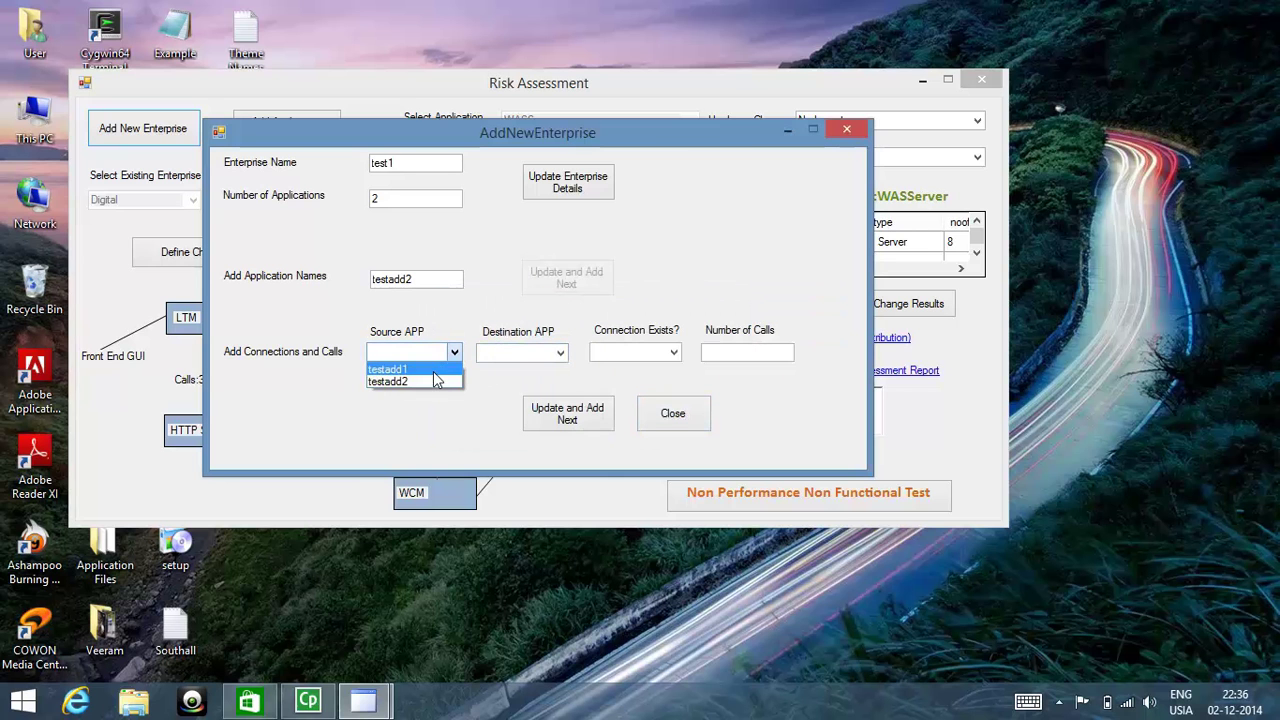
left_click(440, 366)
left_click(559, 353)
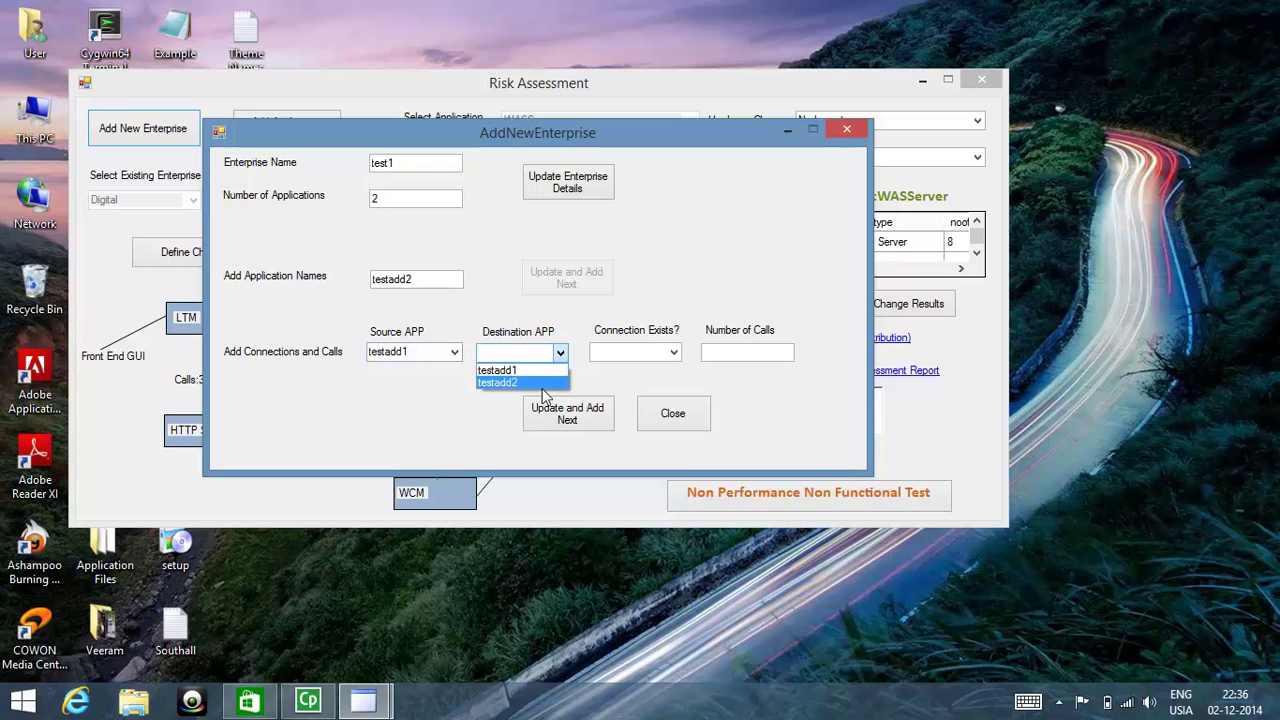
left_click(544, 384)
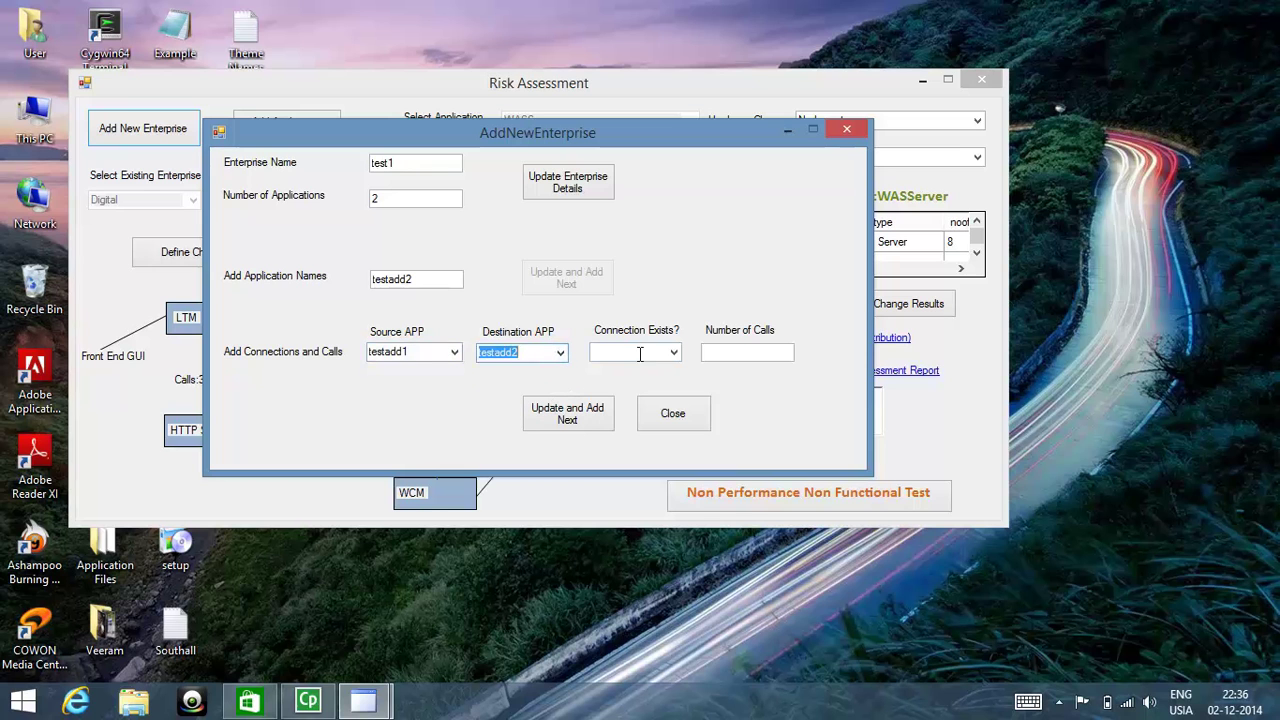
left_click(672, 356)
left_click(632, 369)
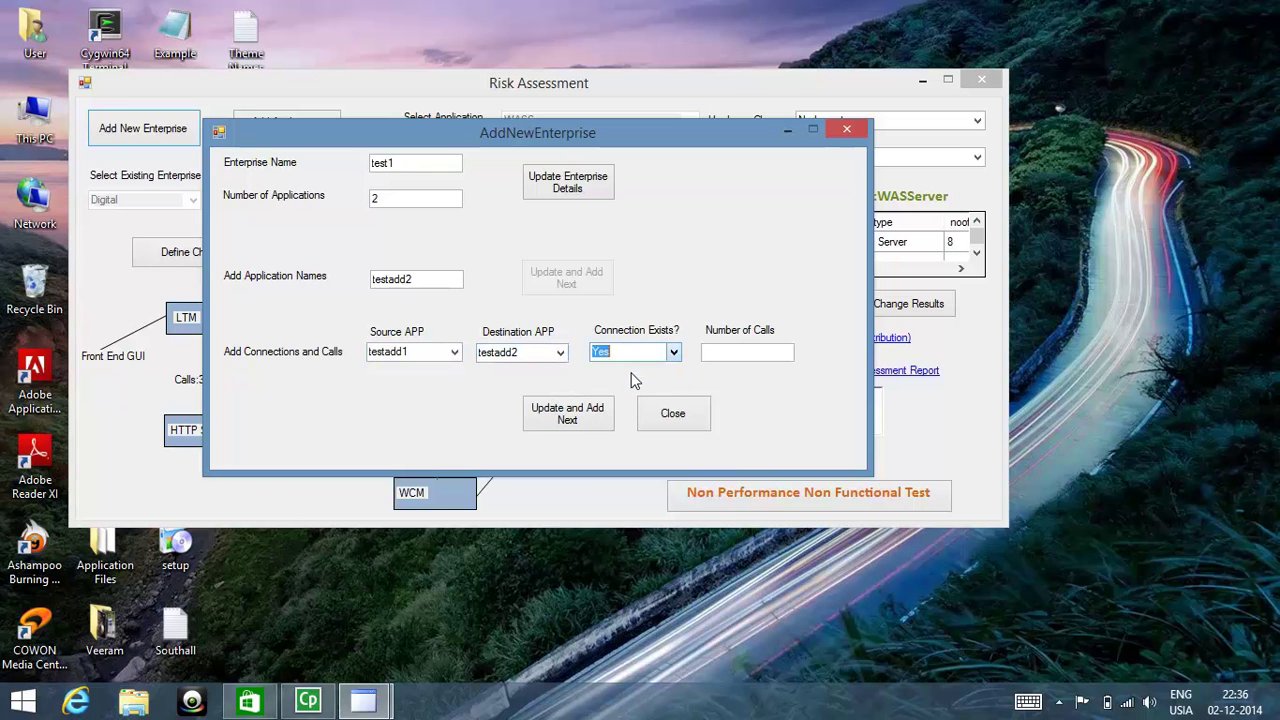
left_click(733, 354)
type("2")
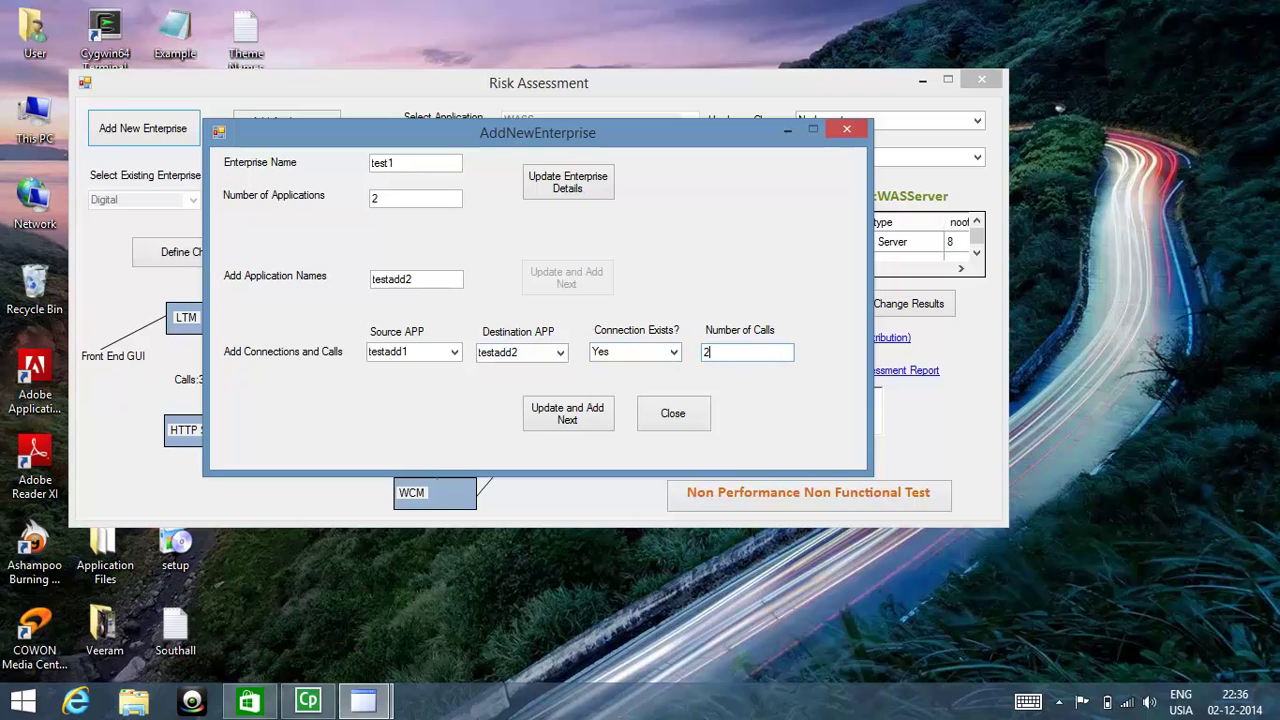
left_click(585, 408)
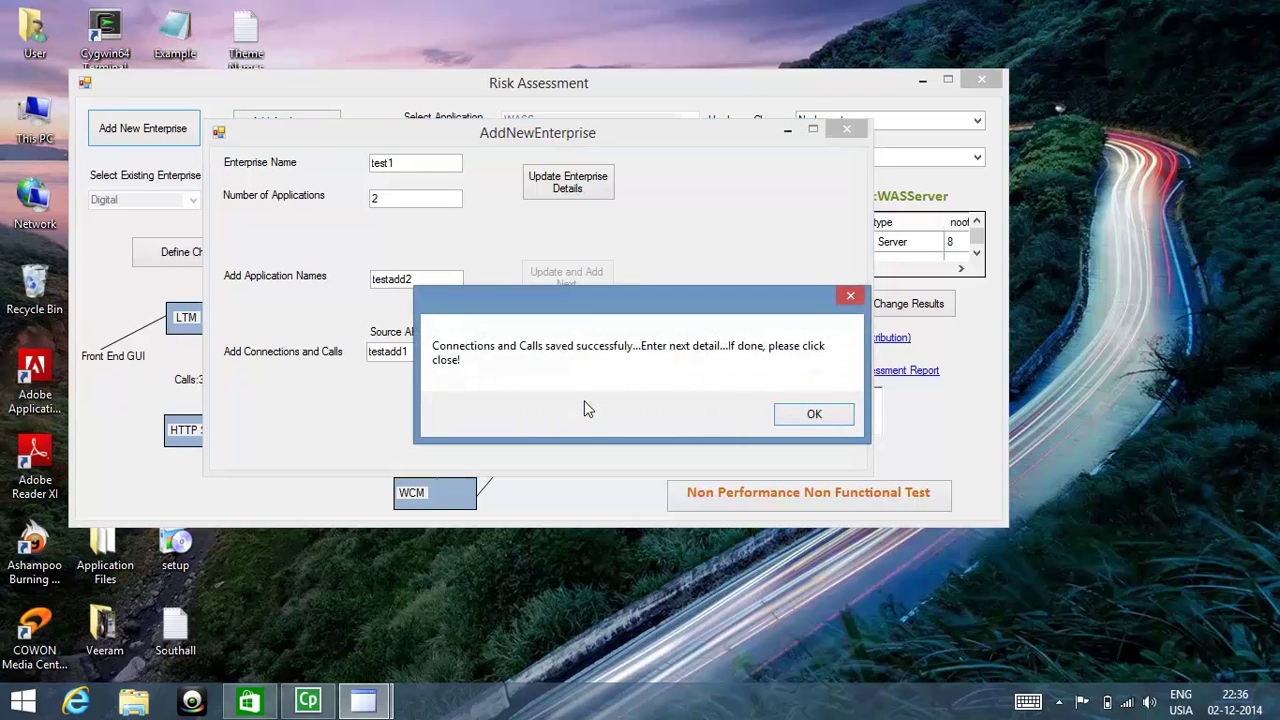
left_click(812, 413)
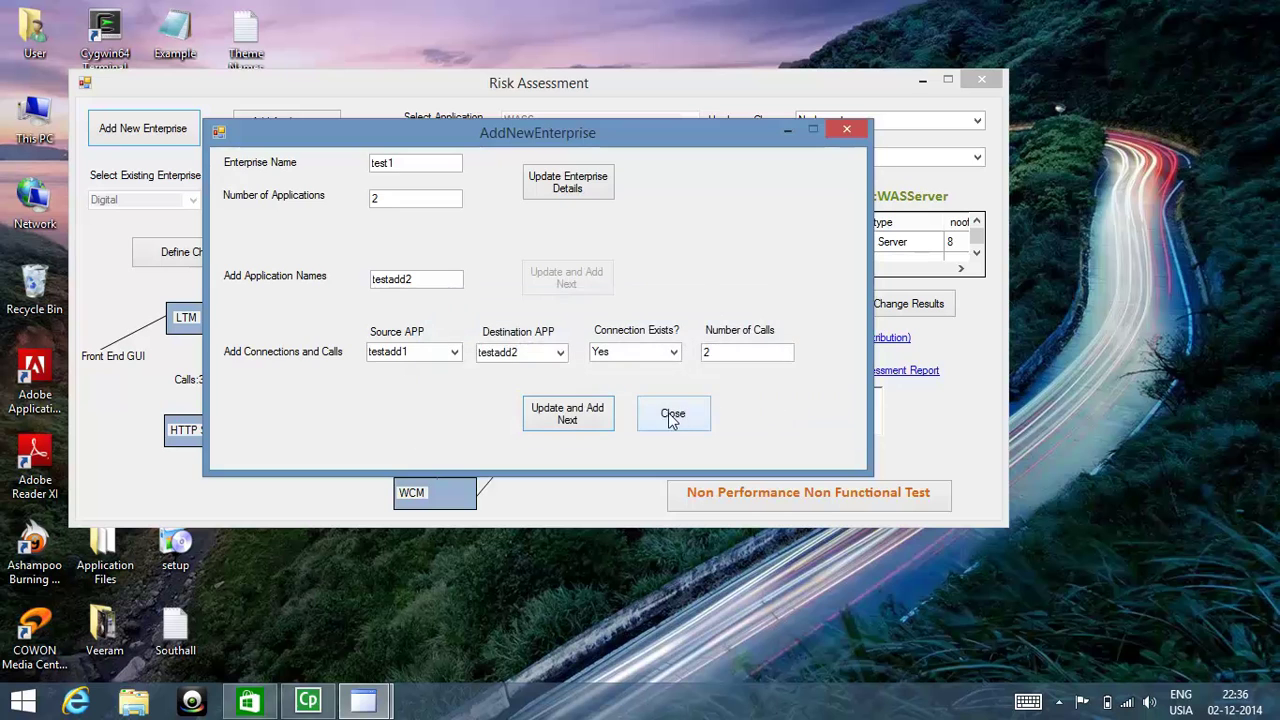
left_click(670, 413)
Start adding application details for testadd1 in the test1 enterprise, with Message Broker as its application type
left_click(278, 125)
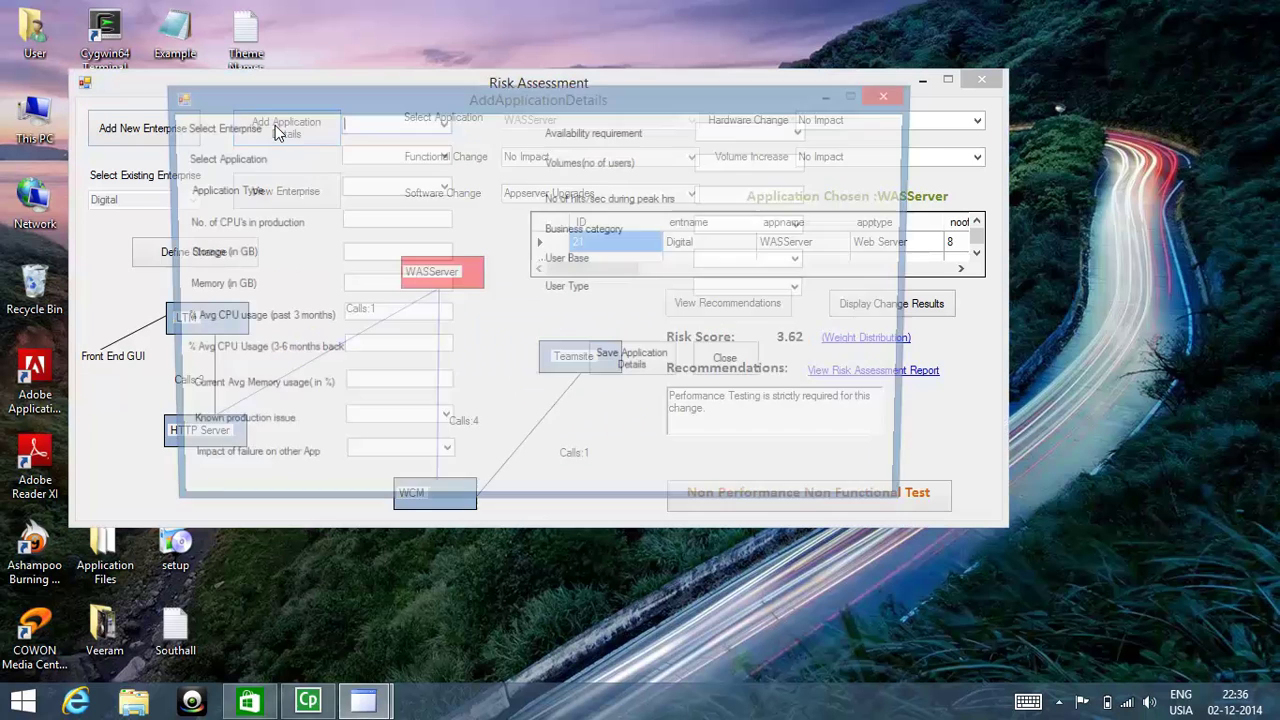
left_click(439, 124)
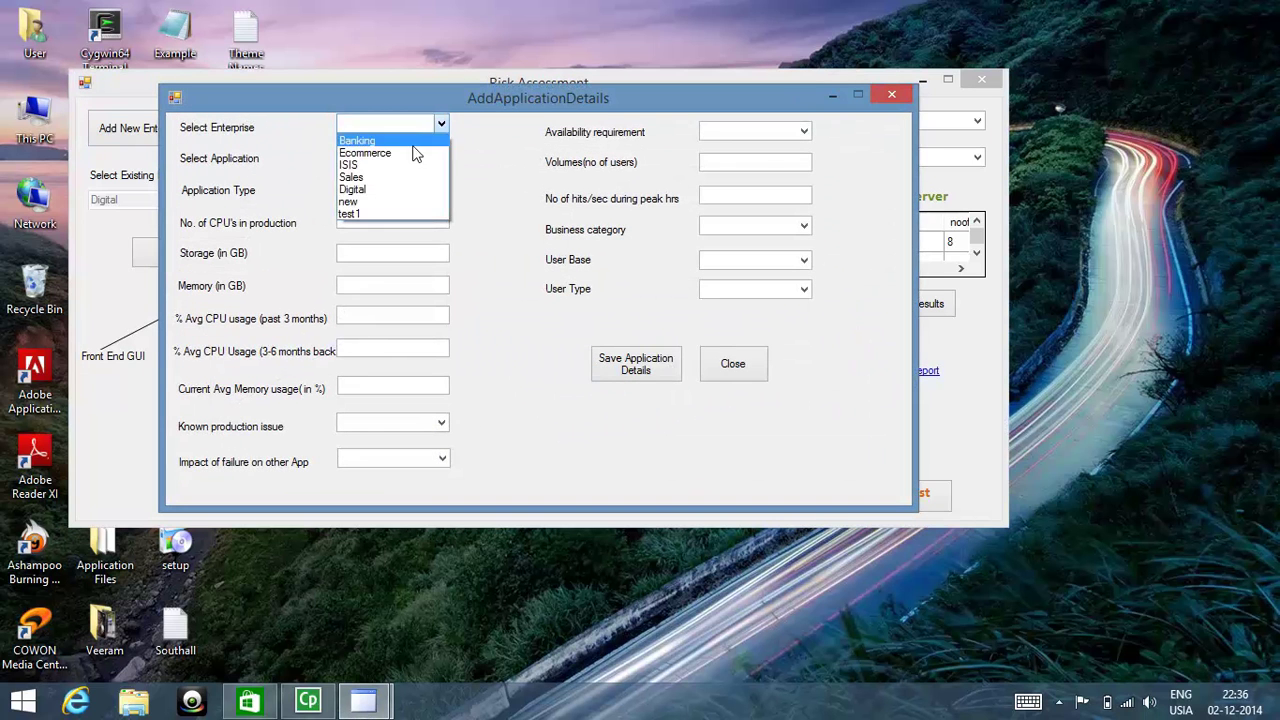
left_click(378, 211)
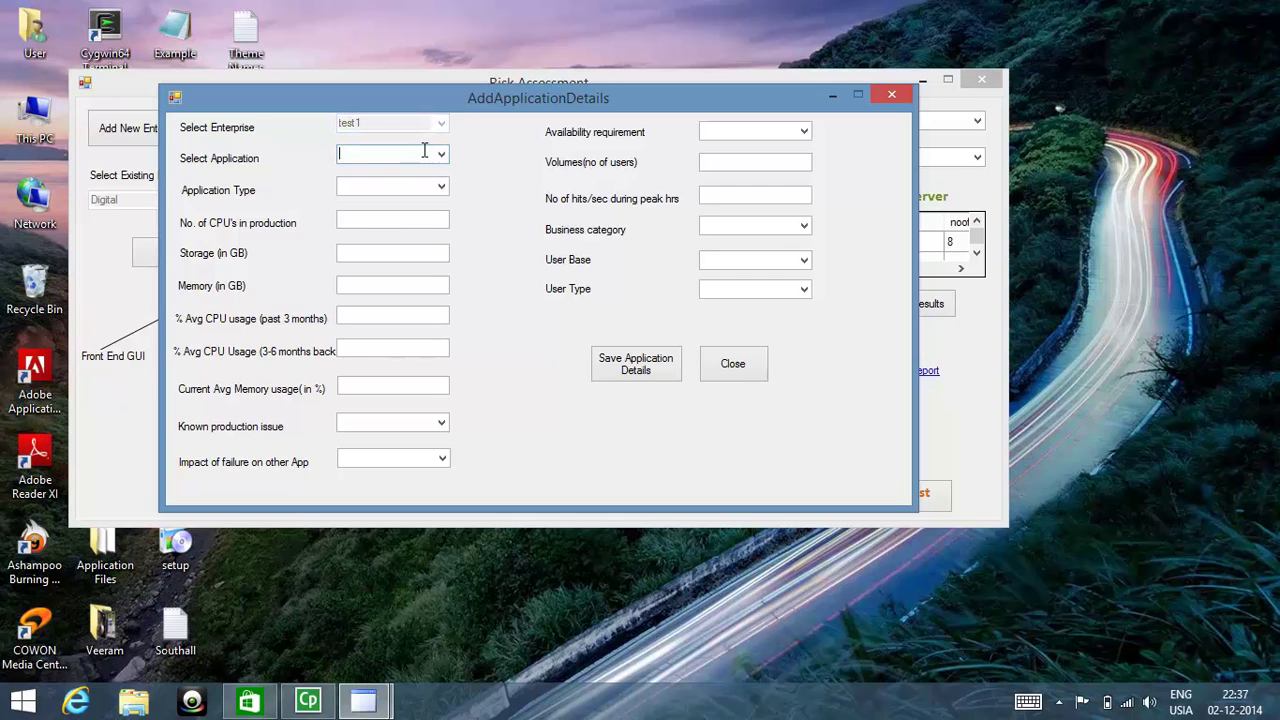
left_click(446, 155)
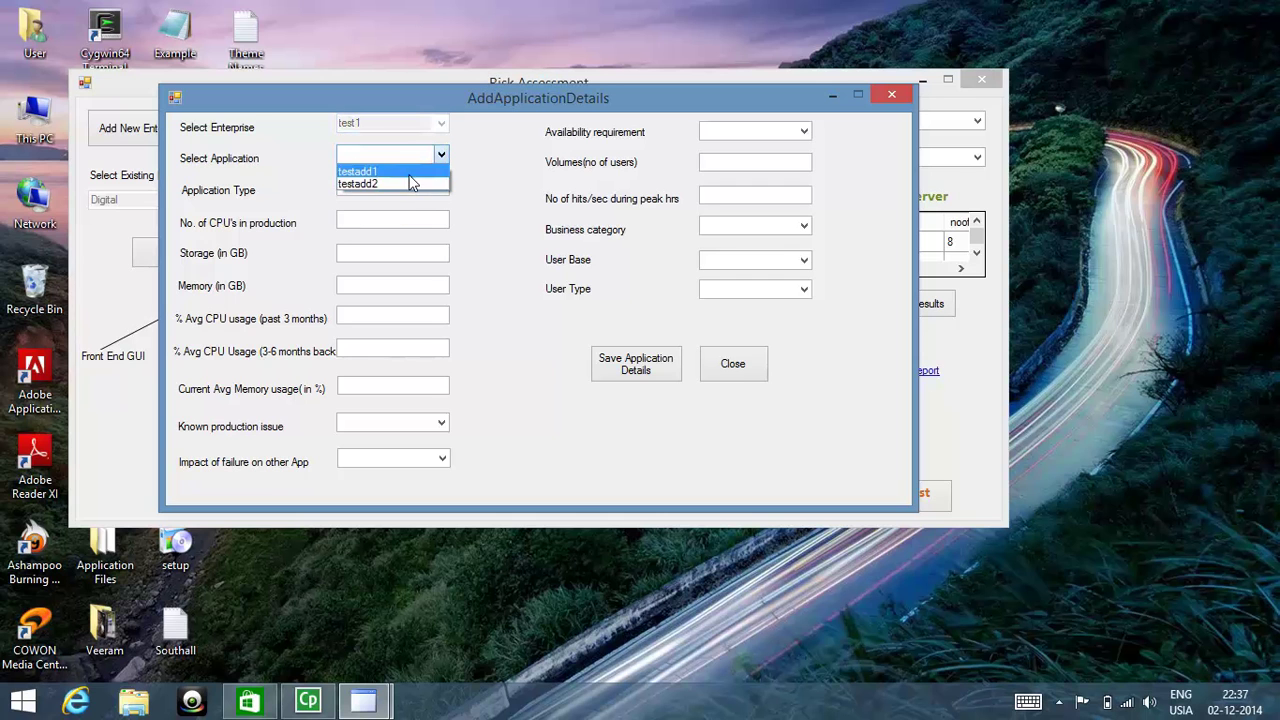
left_click(410, 171)
left_click(440, 187)
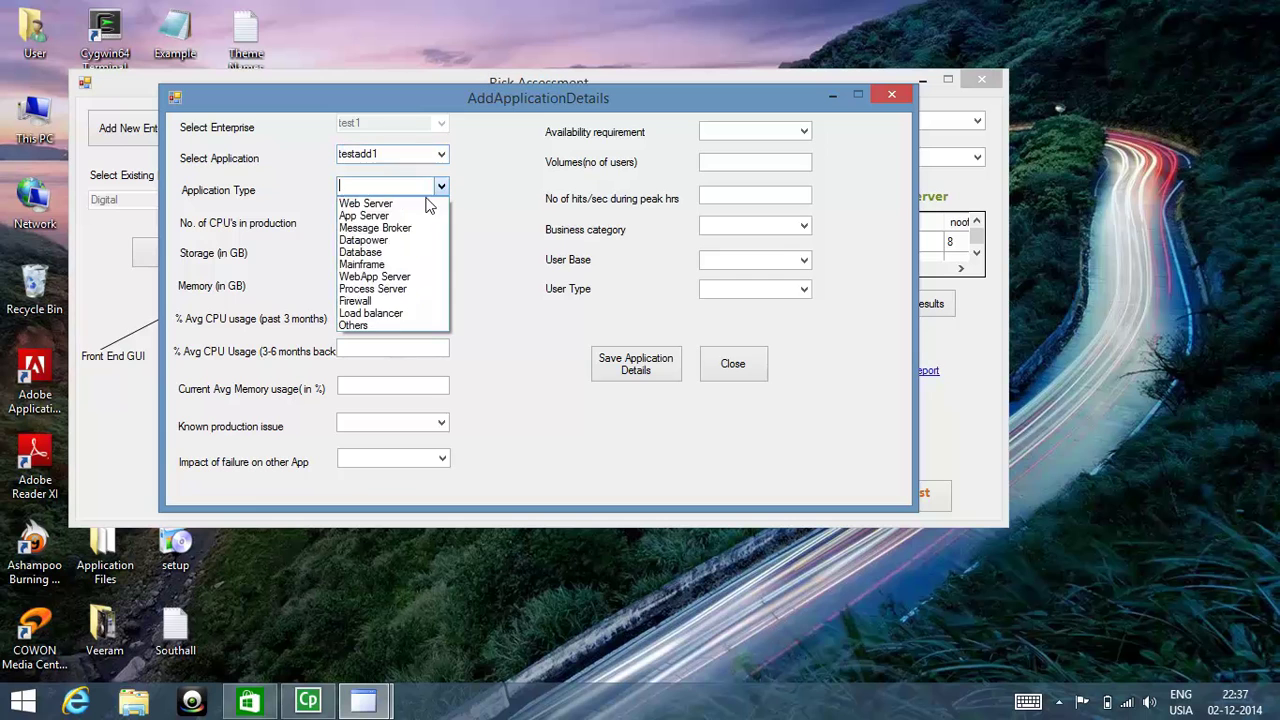
left_click(392, 230)
Enter 5 production CPUs, 60 GB storage, 4 GB memory, average CPU usage of 60% for the past 3 months and 80% before, and 60% memory usage
left_click(407, 221)
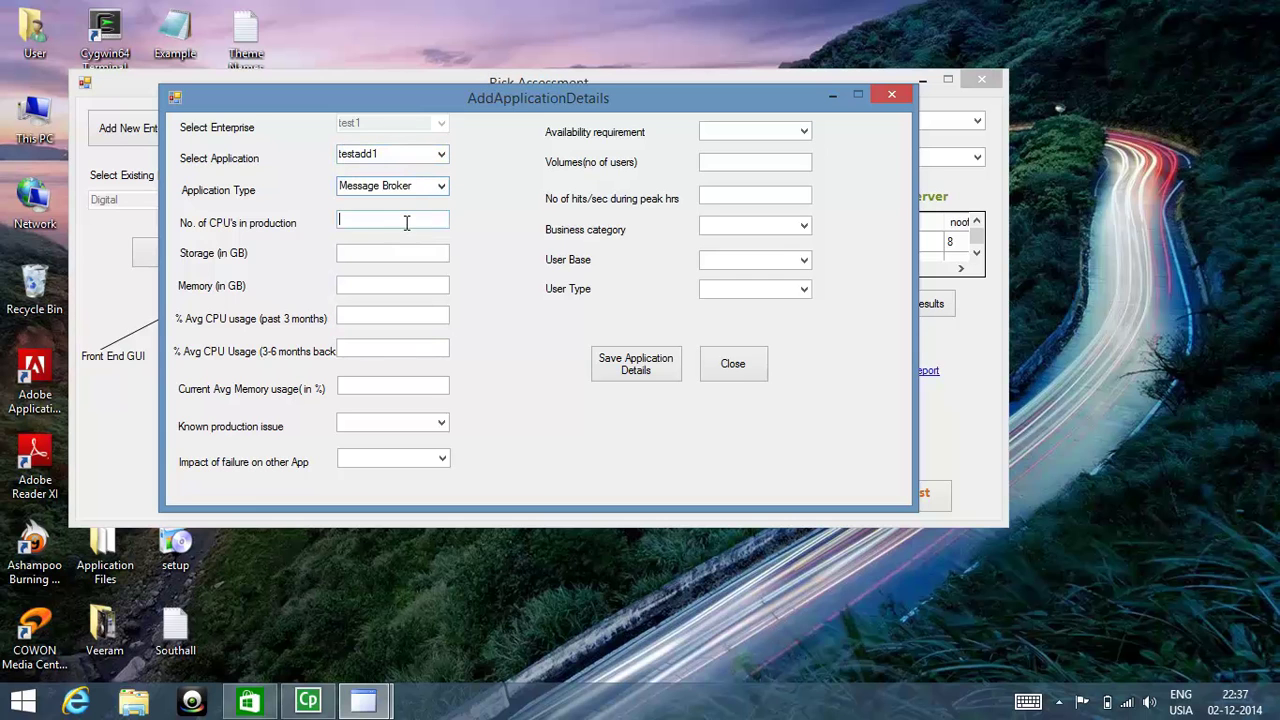
type("5")
key("Tab")
type("60")
key("Tab")
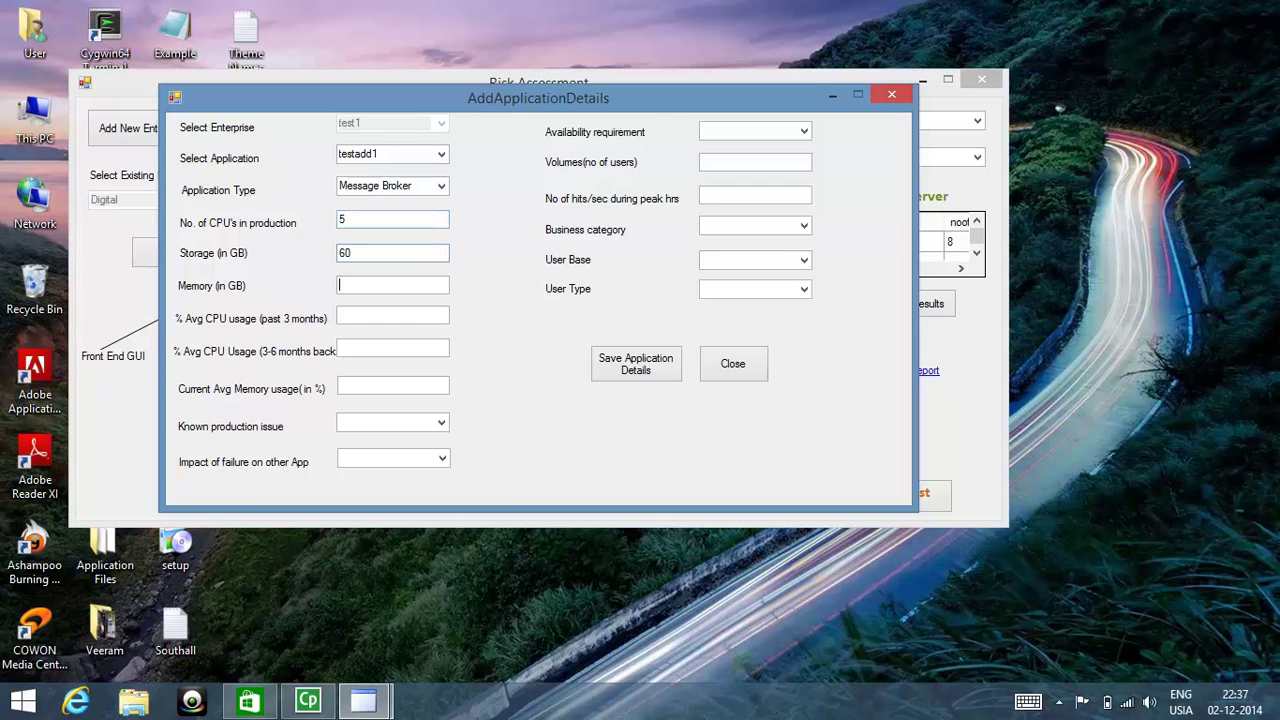
type("4")
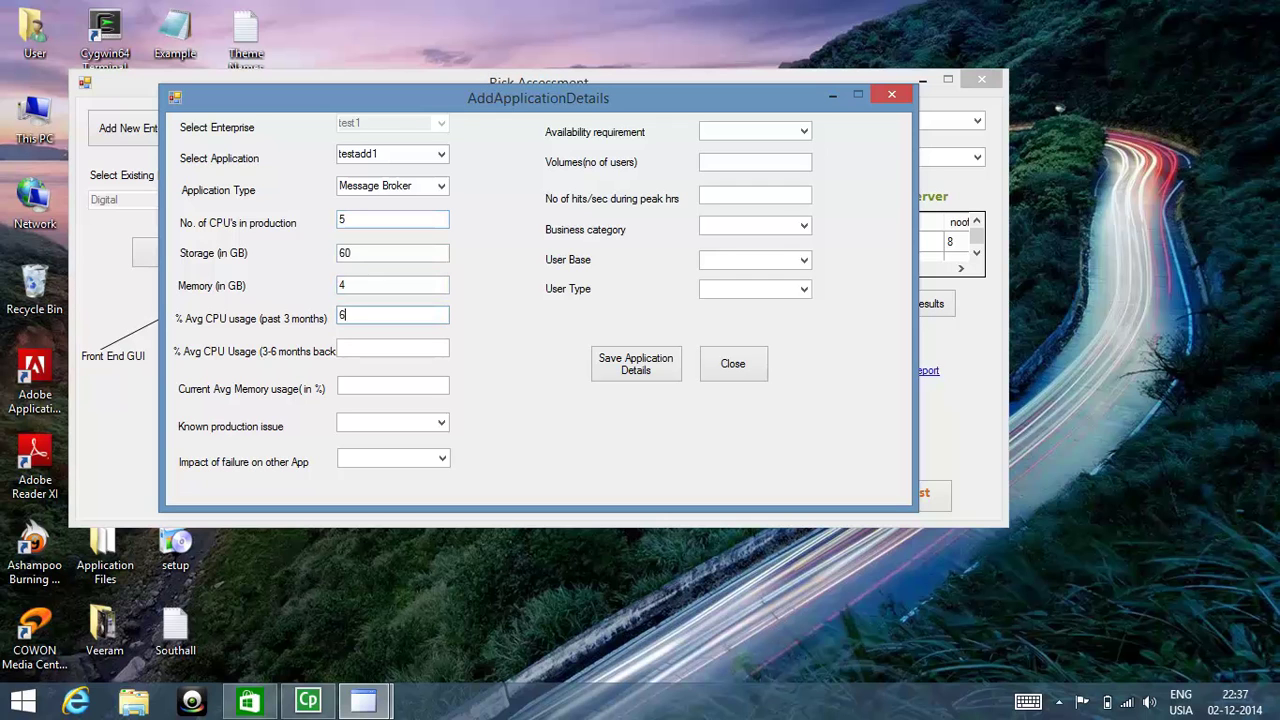
key("Tab")
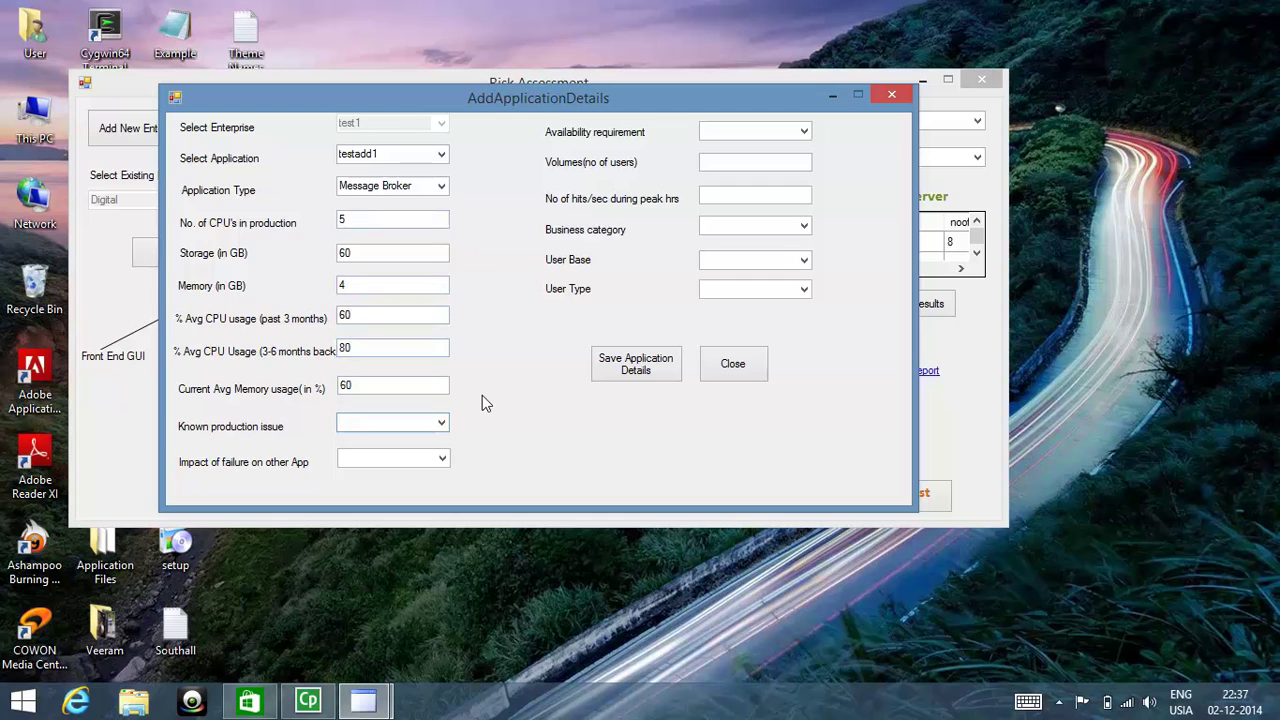
Set the known production issue to Red and the impact of failure on other applications to Medium
left_click(442, 423)
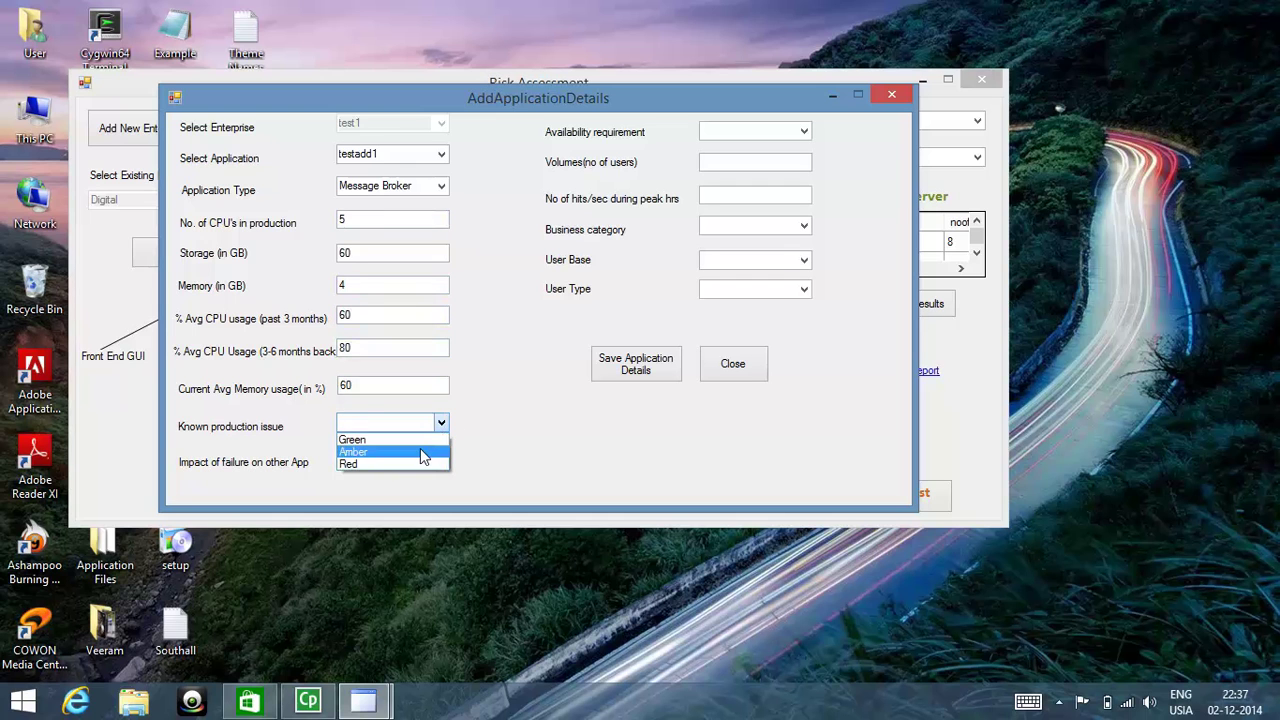
left_click(417, 451)
left_click(441, 423)
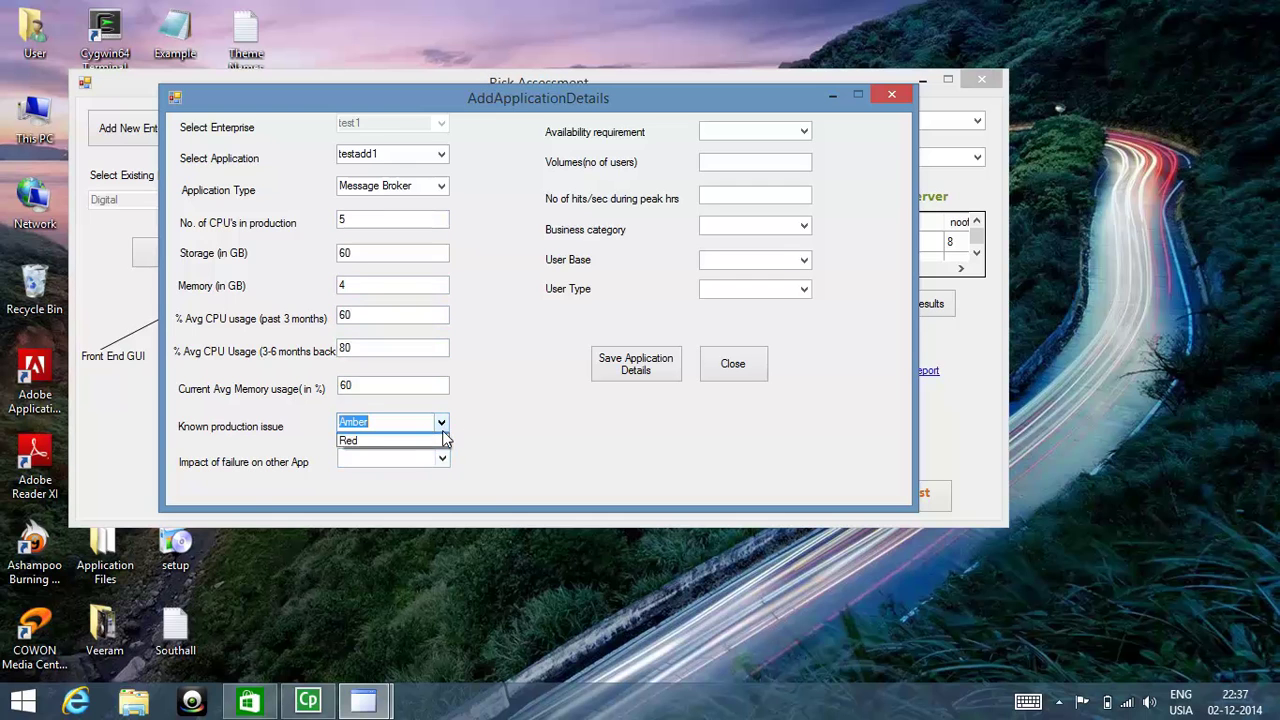
left_click(417, 461)
left_click(443, 460)
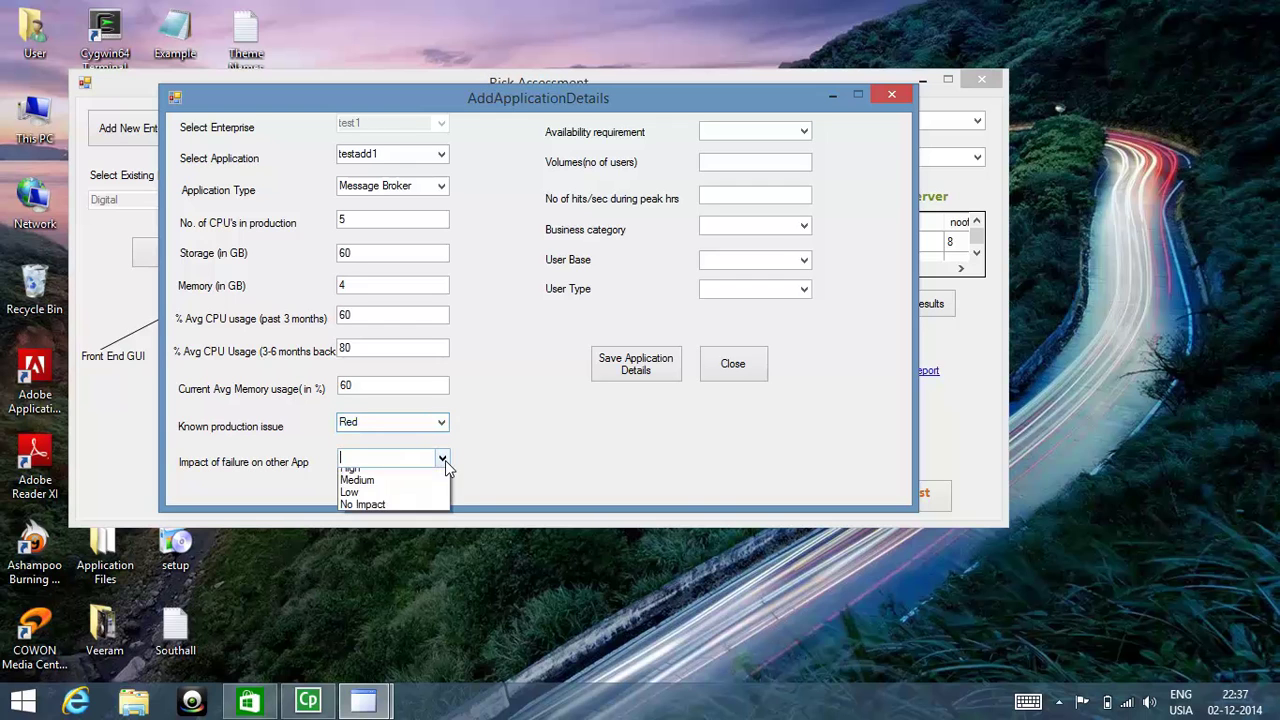
left_click(405, 489)
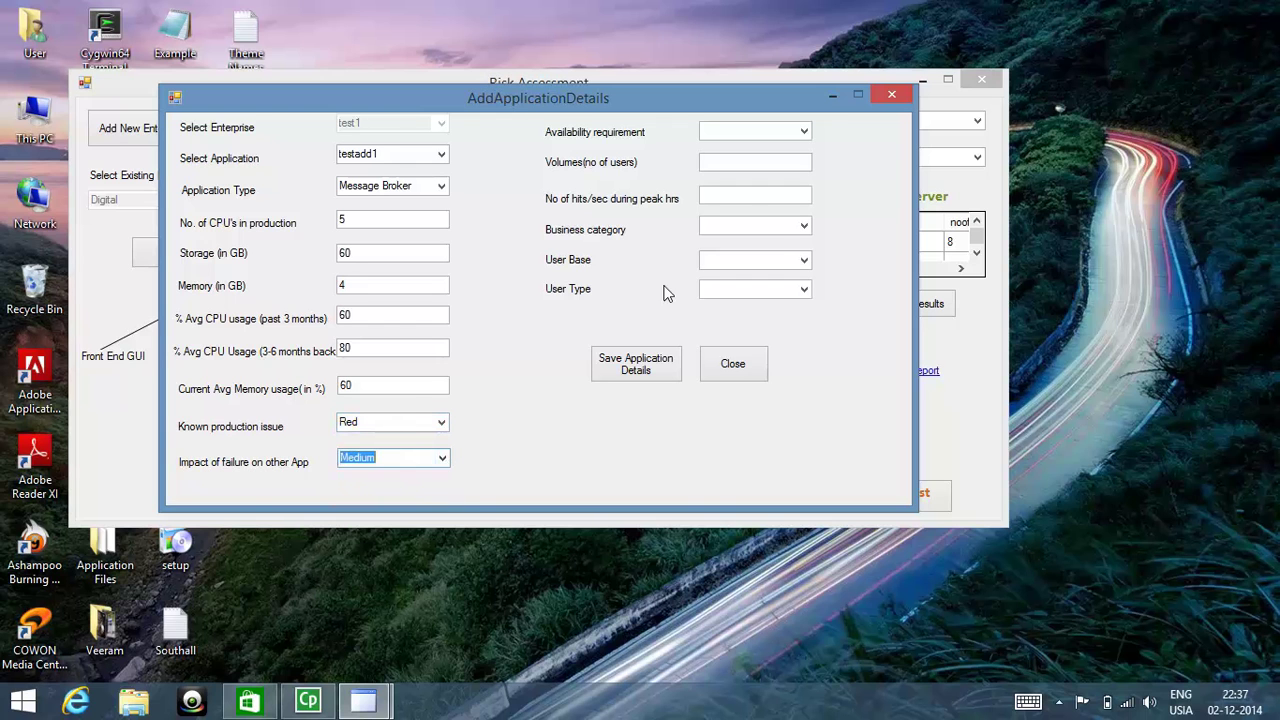
Set the availability requirement to 99.5% and Above, with 500 users and 20 hits per second during peak hours
left_click(804, 131)
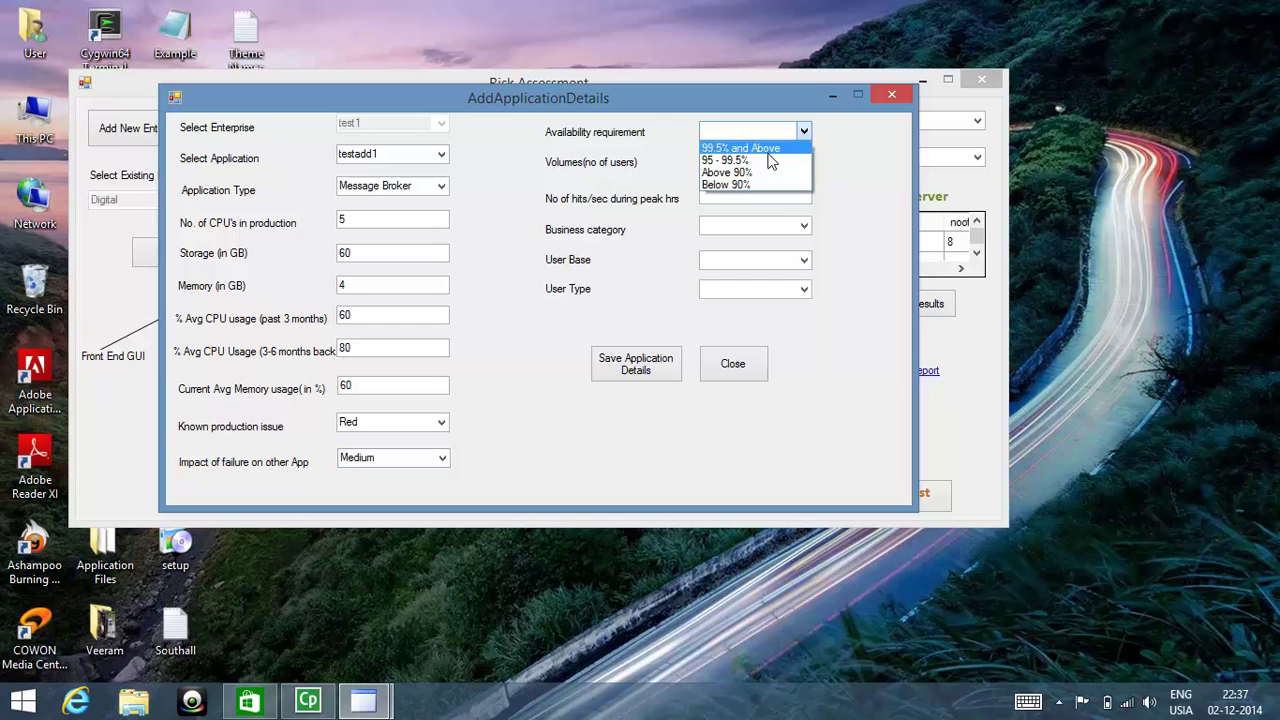
left_click(775, 151)
left_click(789, 161)
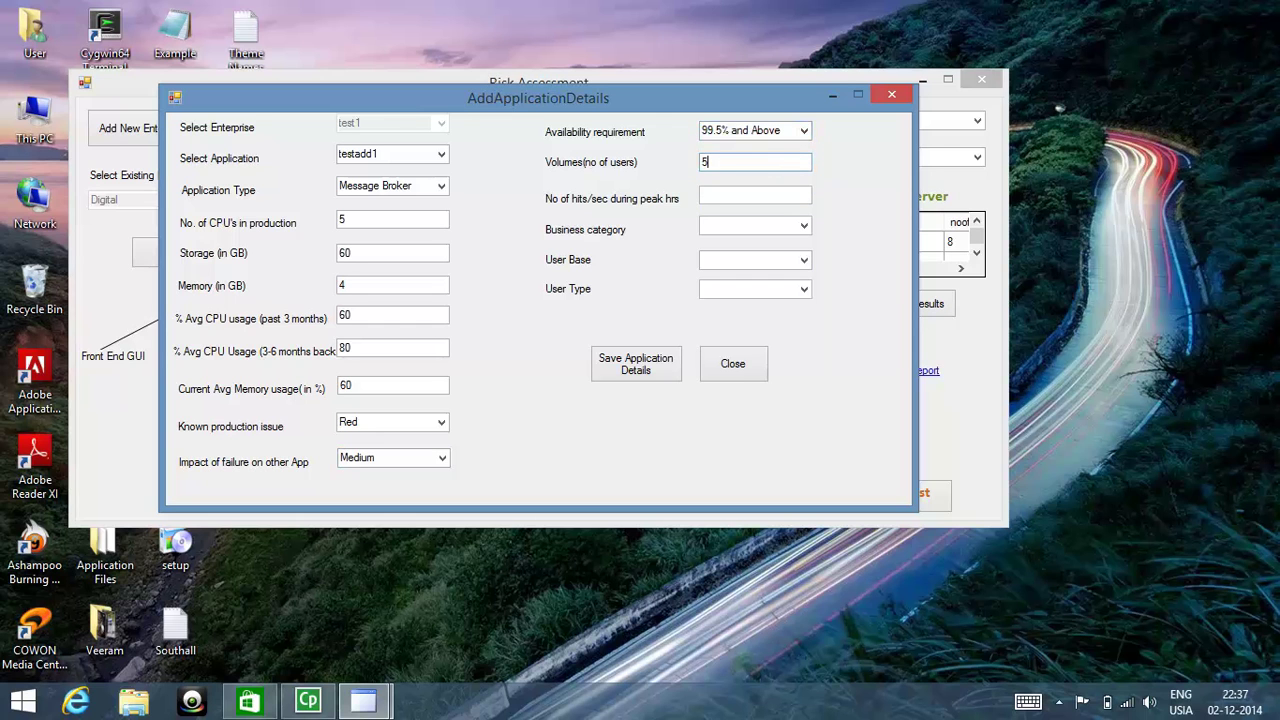
left_click(755, 195)
Set the business category to High, the user base to Medium and the user type to Customer
left_click(755, 225)
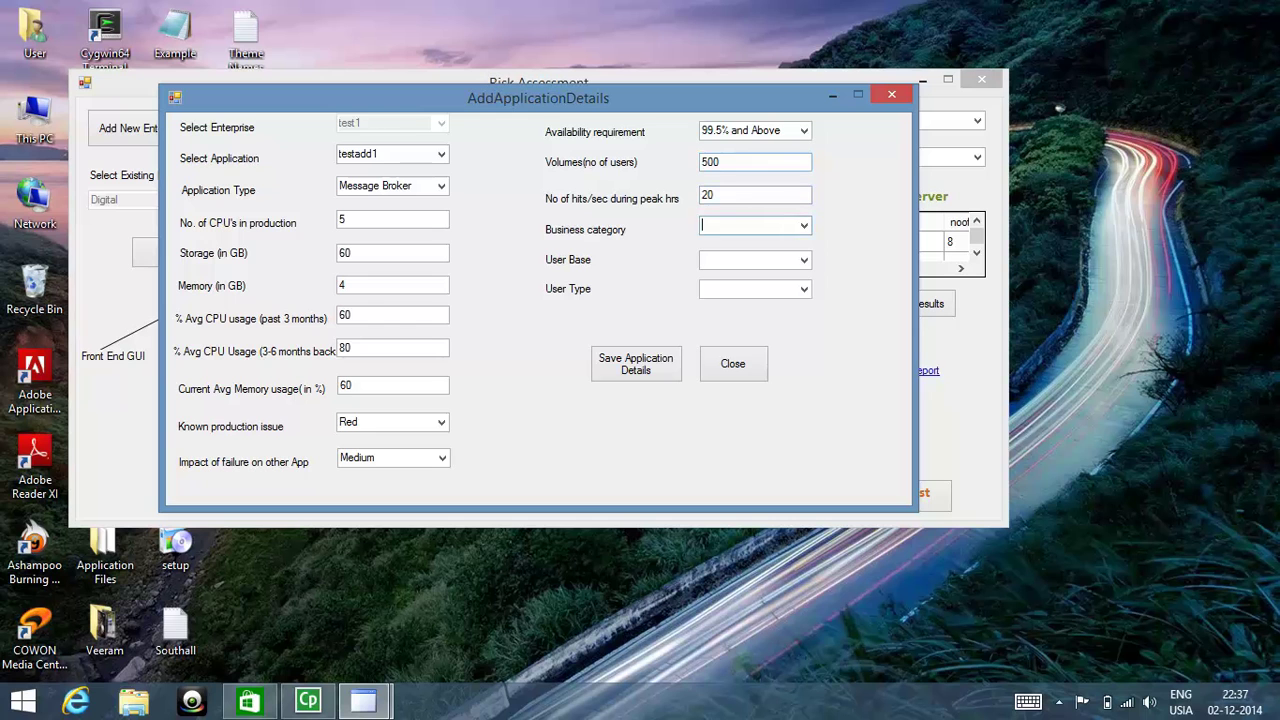
left_click(803, 225)
left_click(770, 254)
left_click(803, 260)
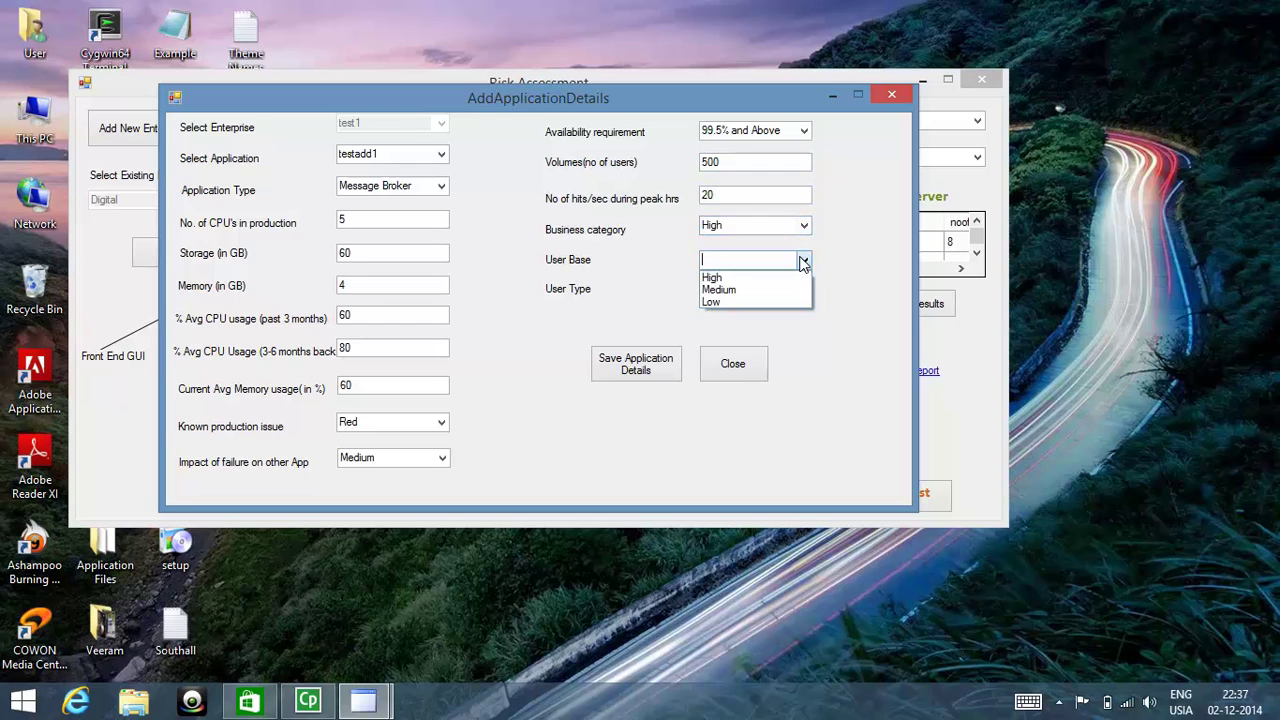
left_click(757, 290)
left_click(805, 289)
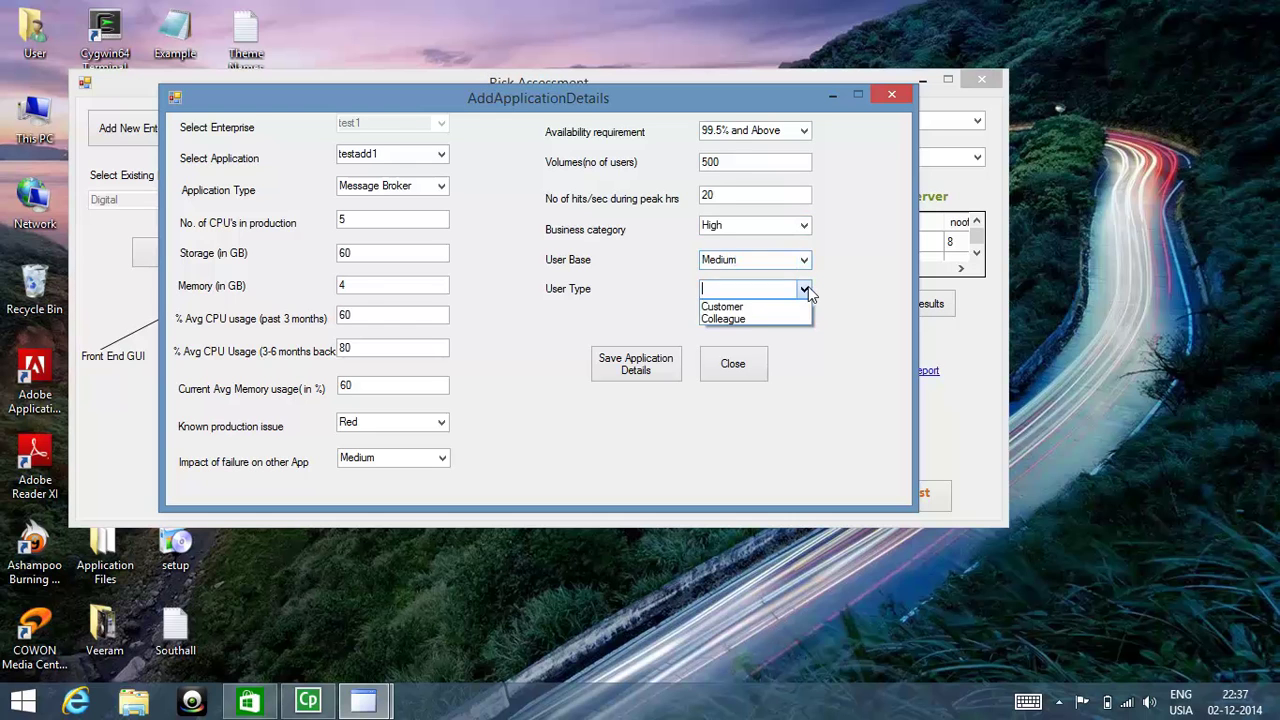
left_click(756, 309)
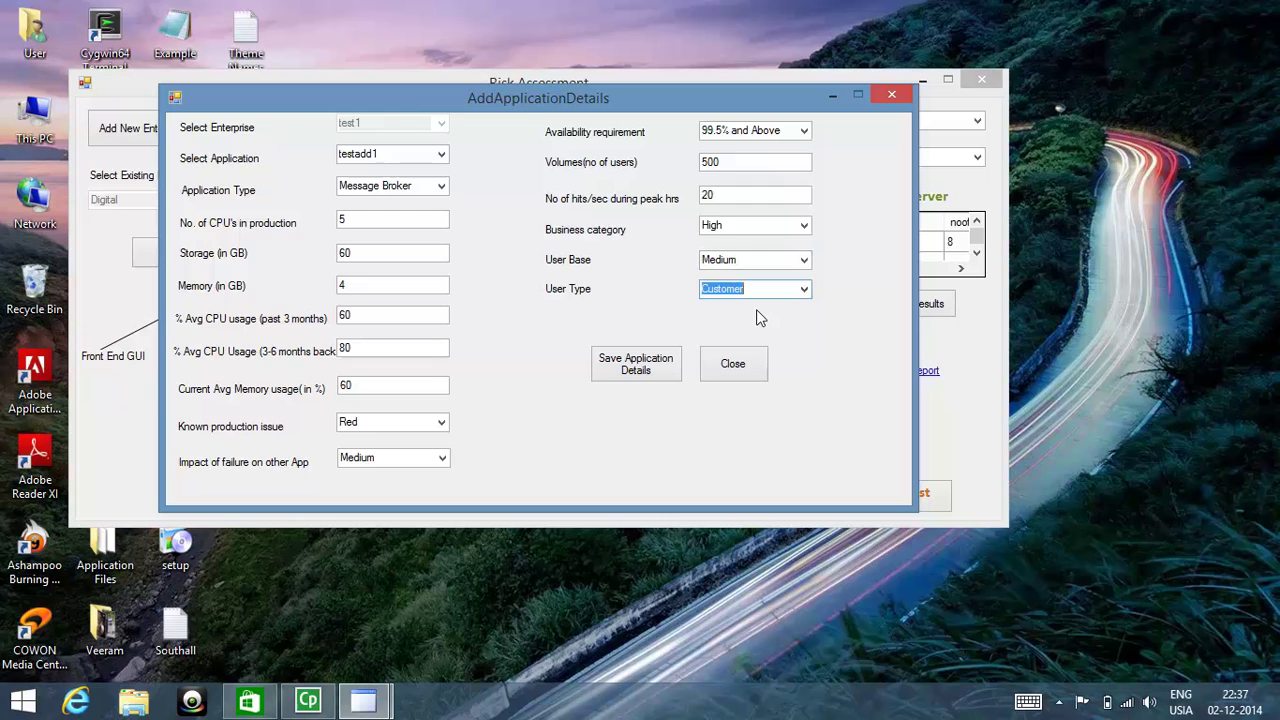
Save the testadd1 application details and close the details form
left_click(600, 378)
left_click(789, 410)
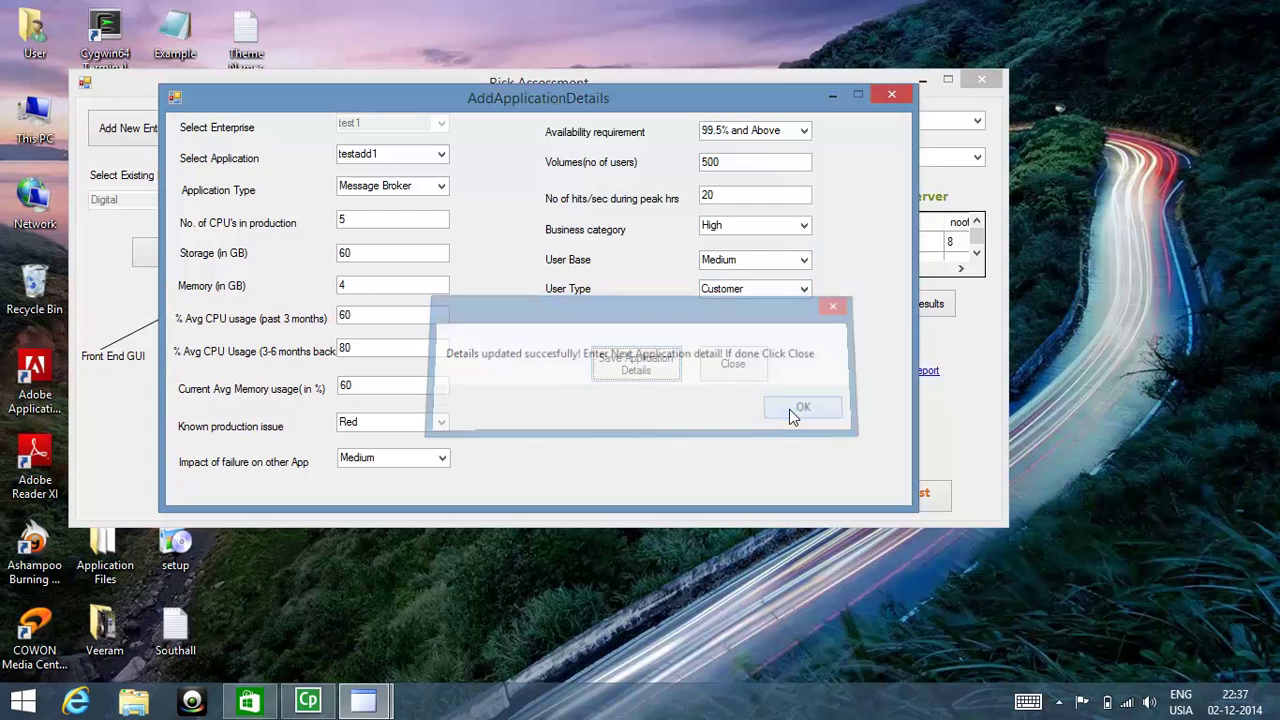
left_click(749, 371)
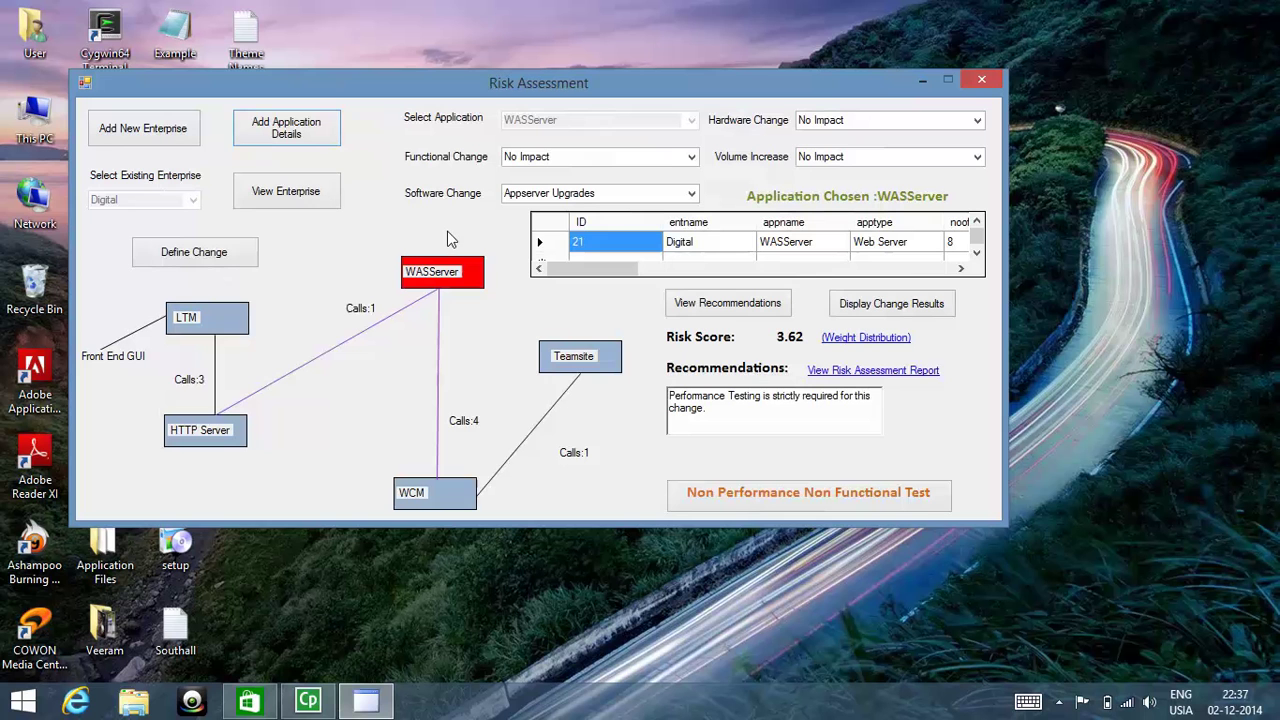
Close the Risk Assessment application and relaunch it from the desktop
left_click(990, 79)
key("super+c")
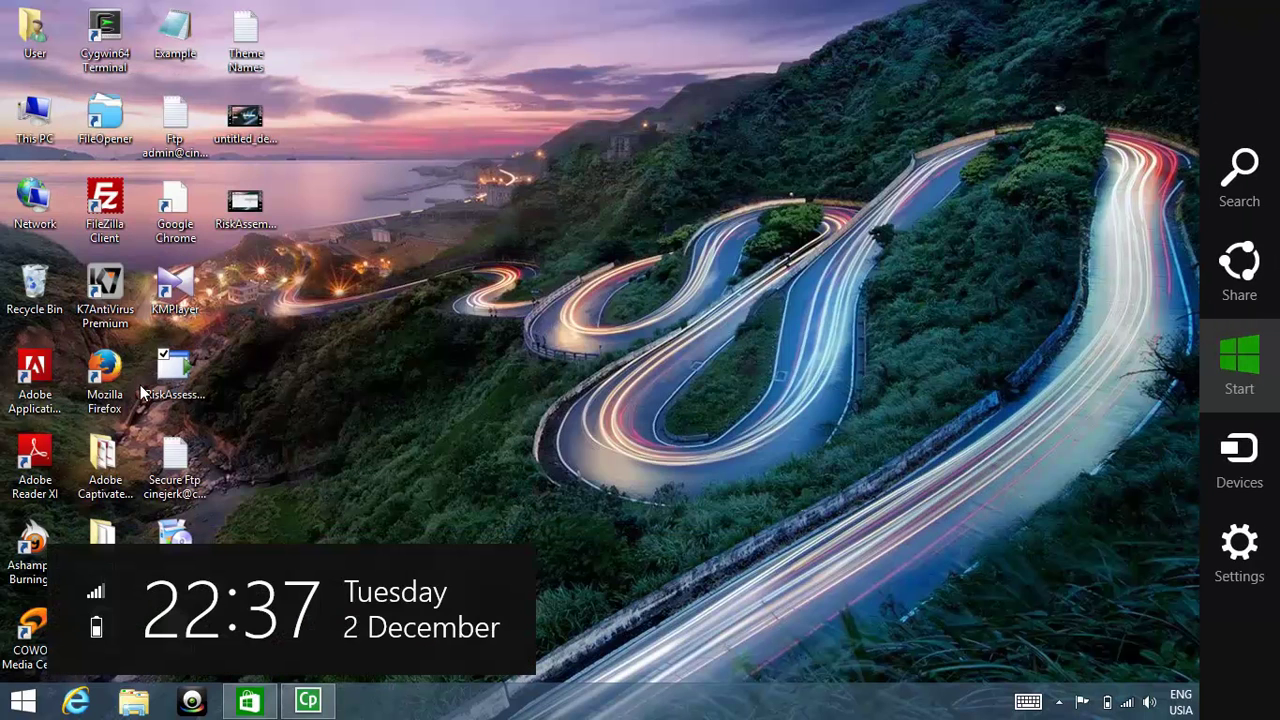
left_click(105, 375)
double_click(172, 385)
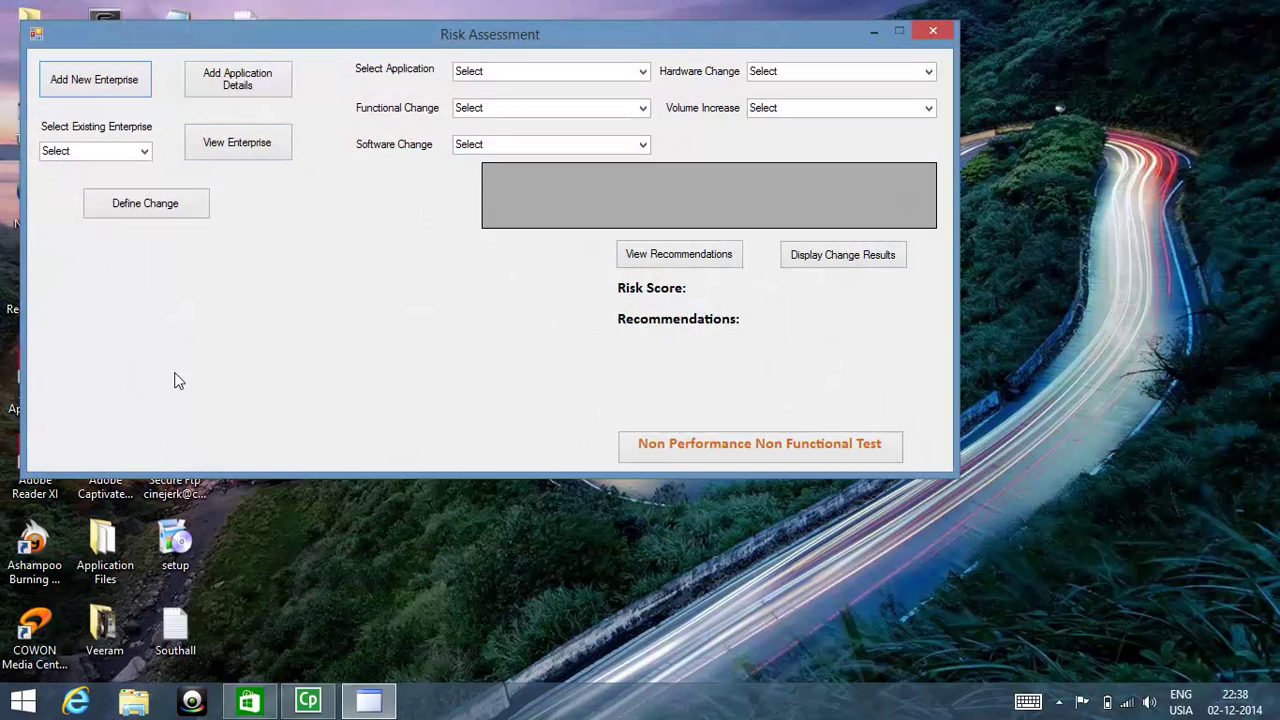
Choose test1 as the existing enterprise and display its application diagram
left_click(144, 151)
left_click(79, 241)
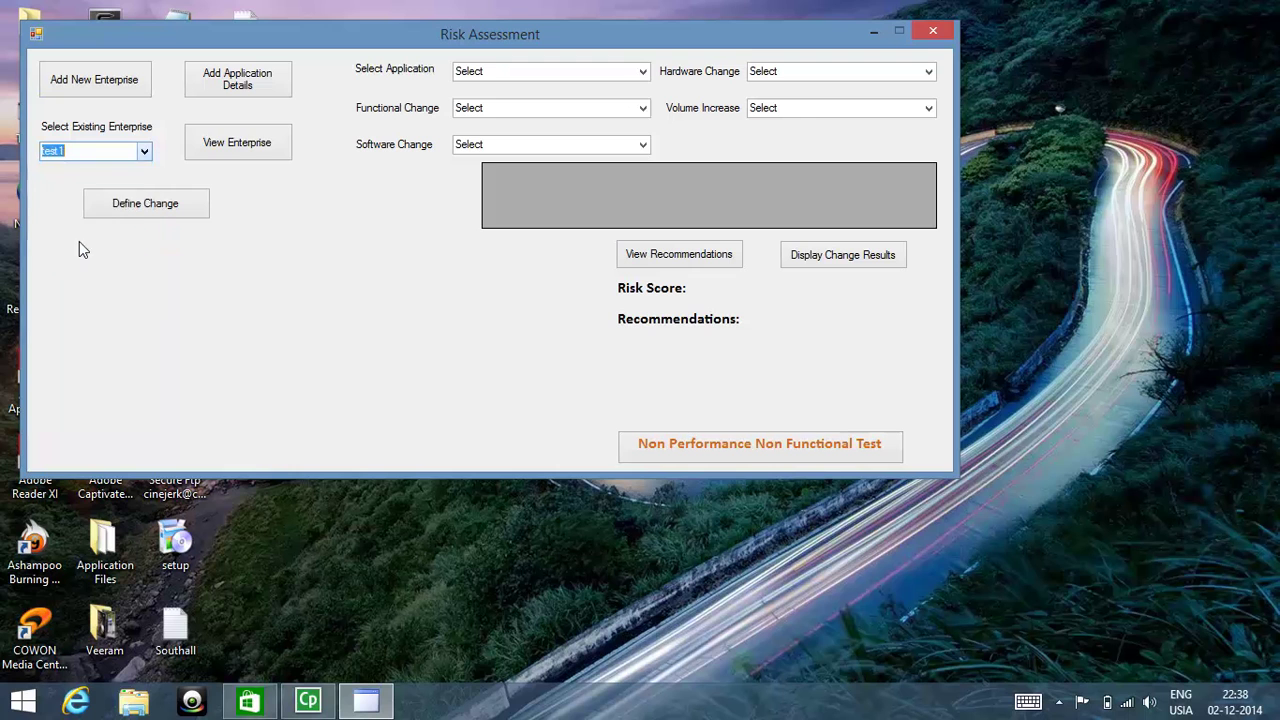
left_click(236, 145)
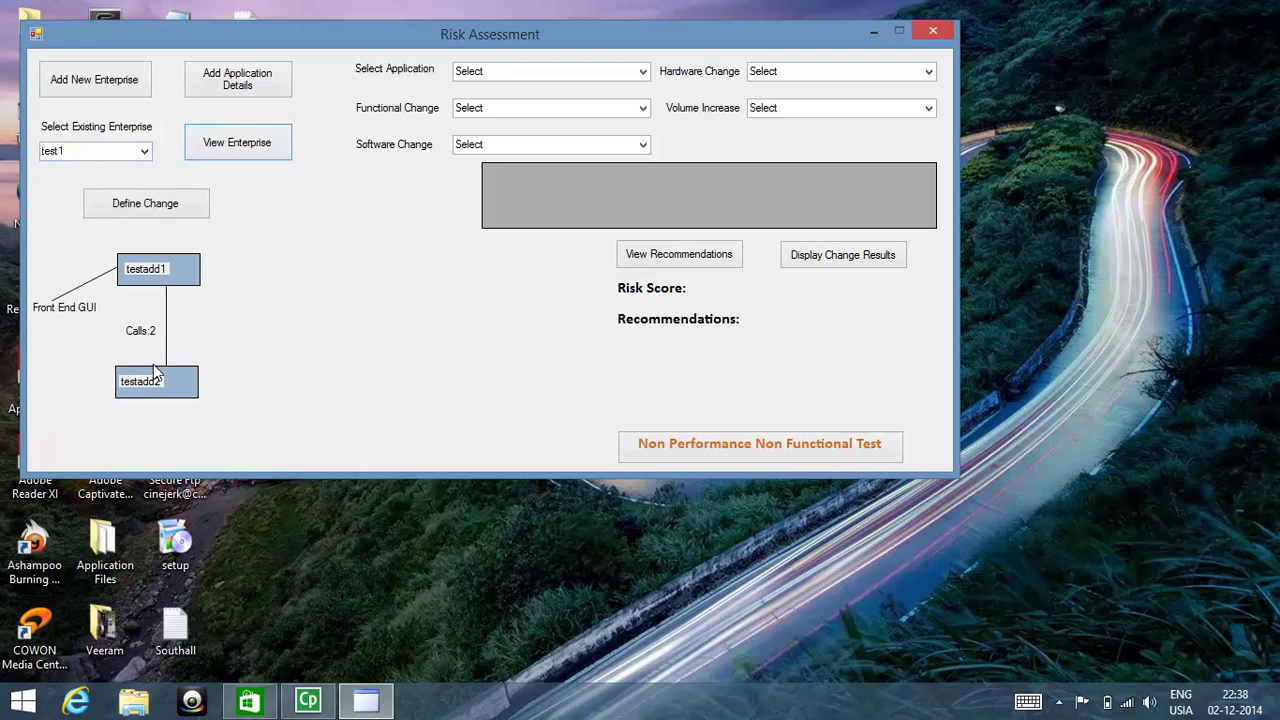
Start defining a change for testadd1, with the functional change set to Changes done for Standard compliance
left_click(148, 191)
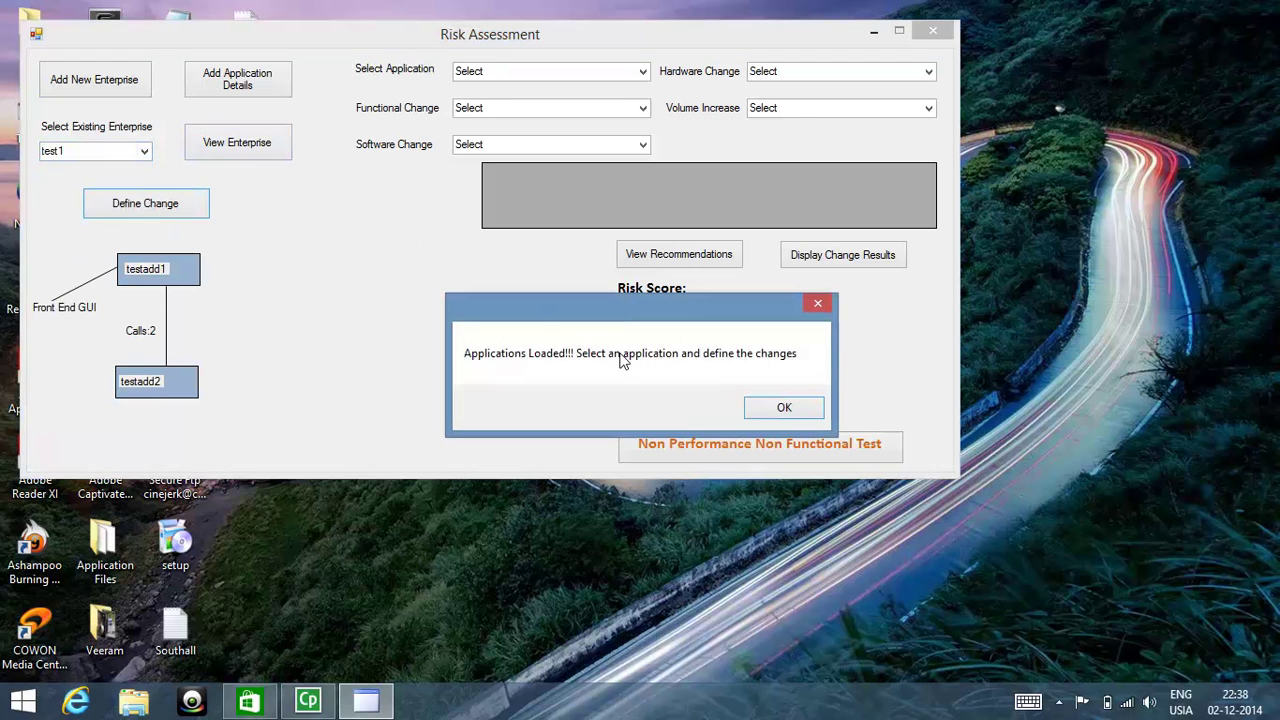
left_click(781, 409)
left_click(643, 73)
left_click(572, 89)
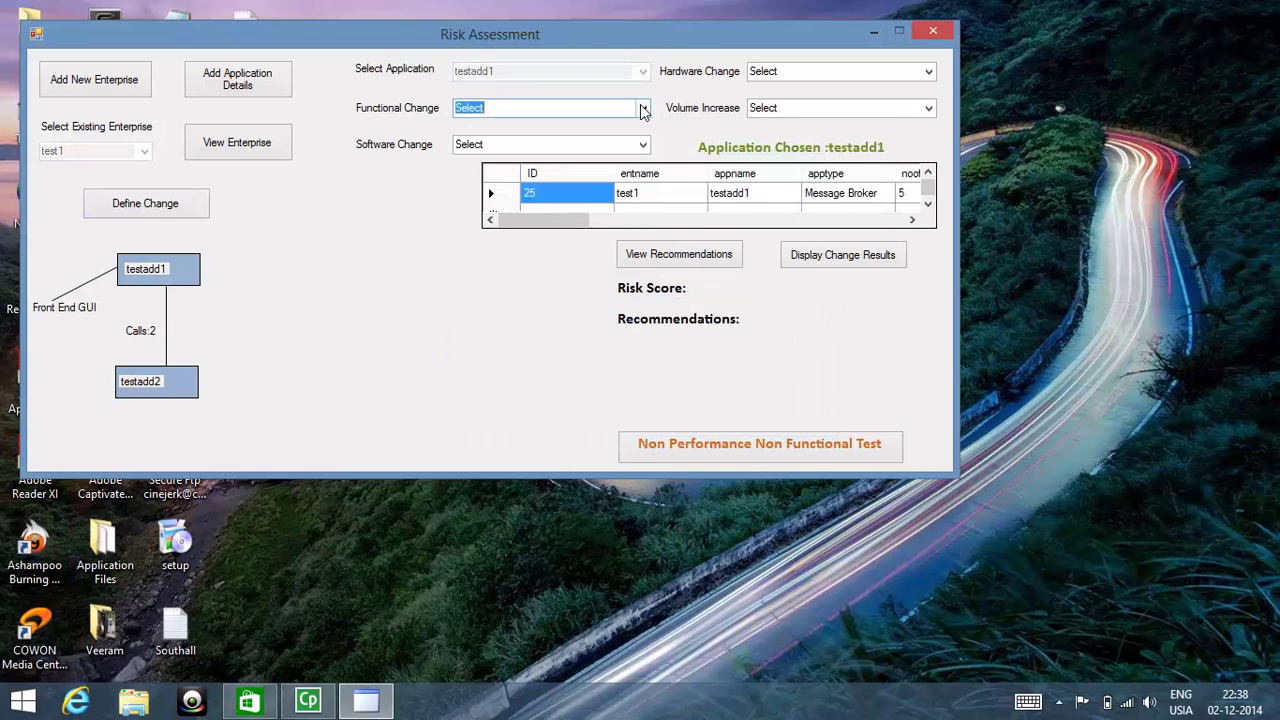
left_click(641, 107)
left_click(590, 150)
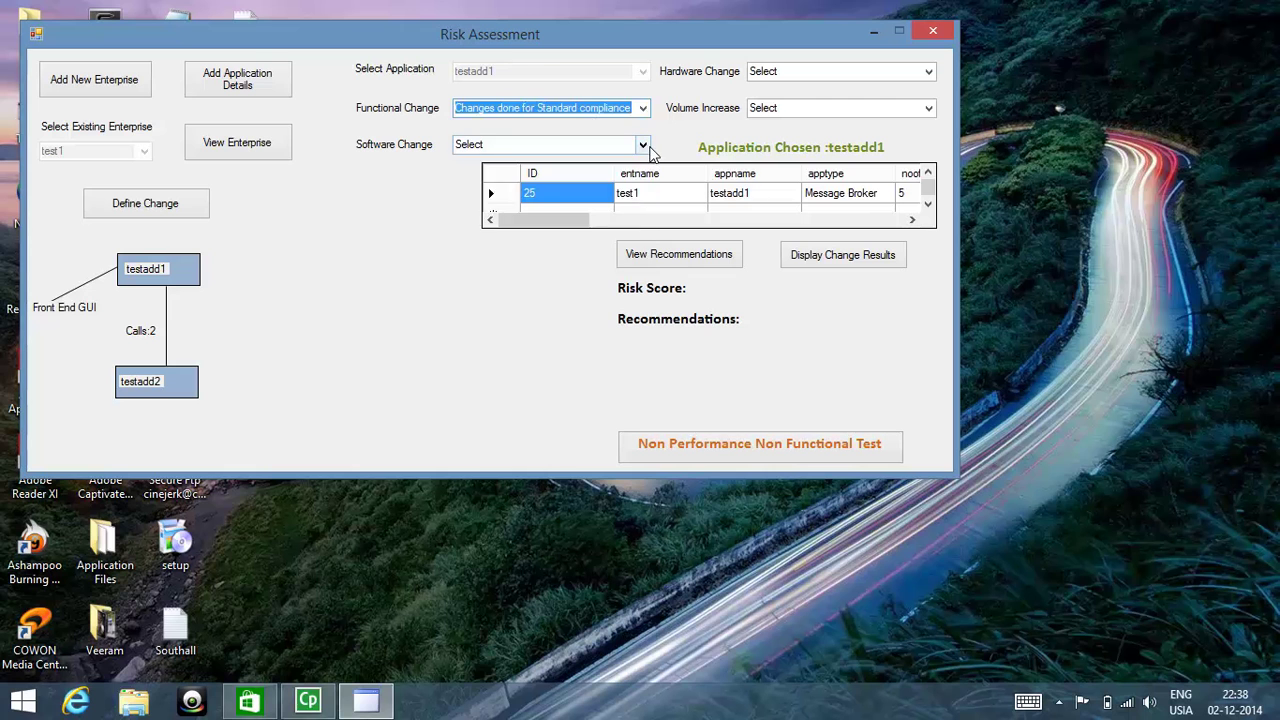
Set the software change, hardware change and volume increase for testadd1 to No Impact
left_click(643, 144)
left_click(562, 260)
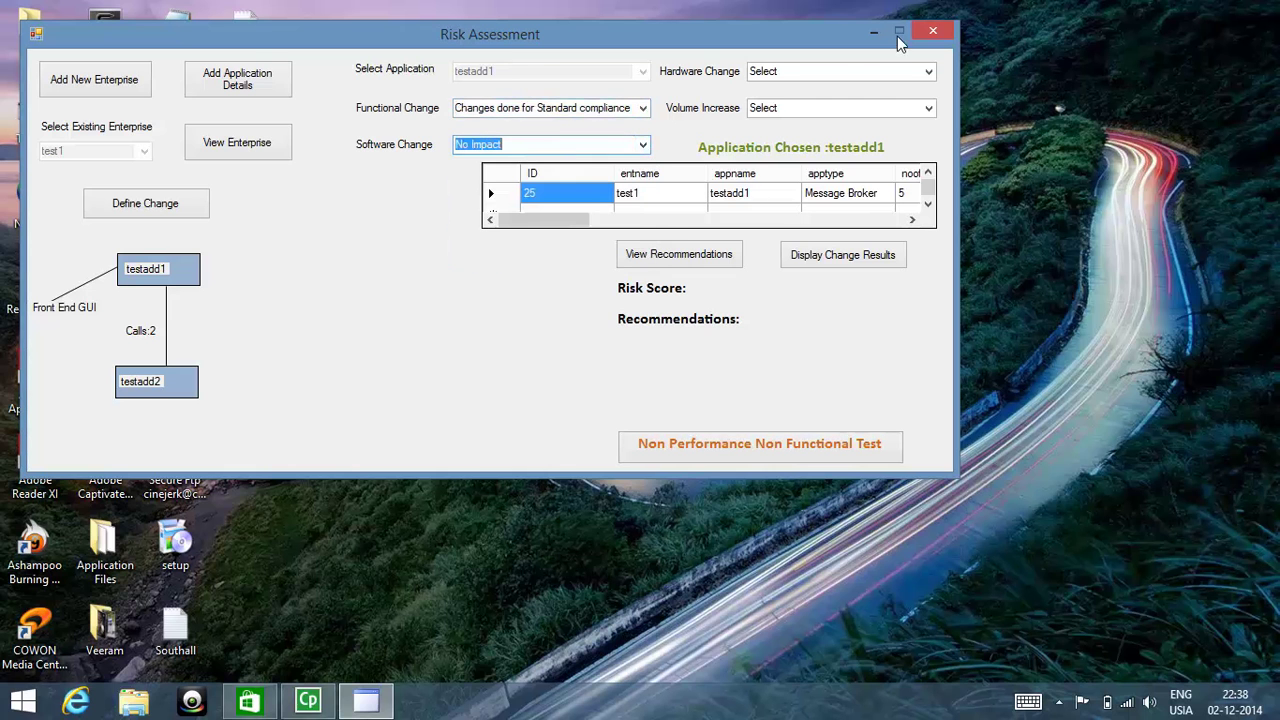
left_click(928, 71)
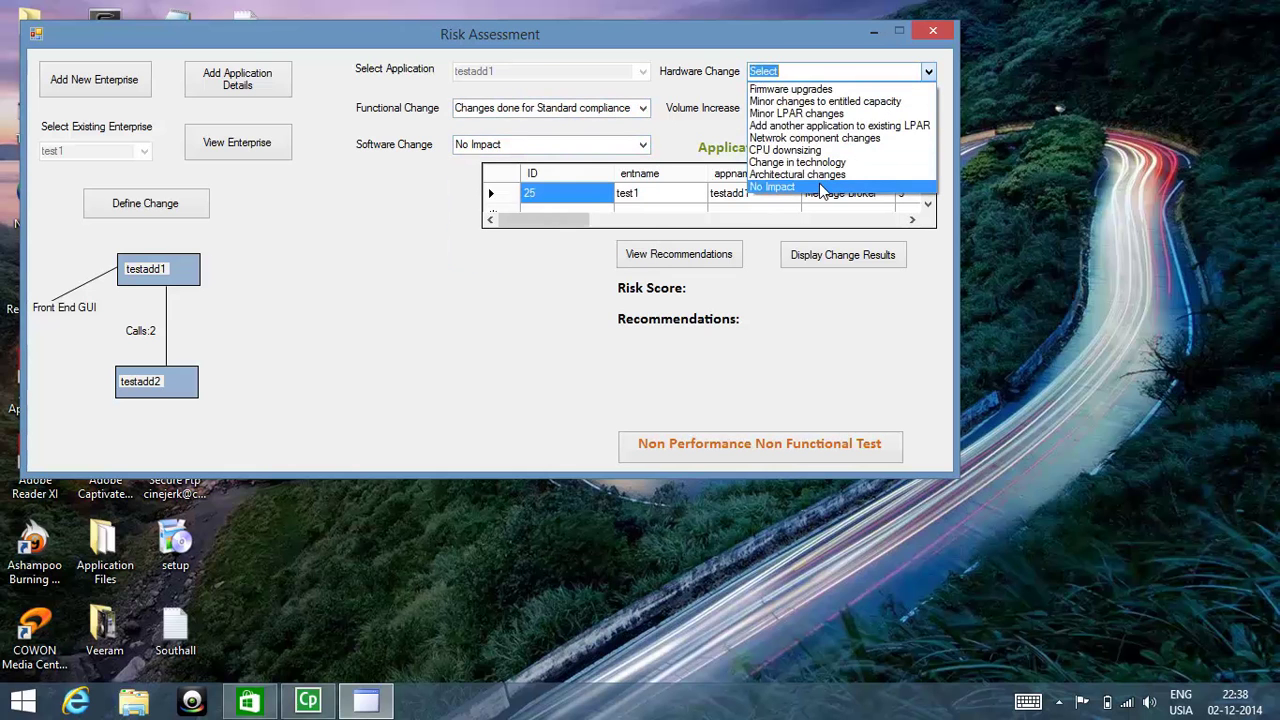
left_click(838, 182)
left_click(928, 107)
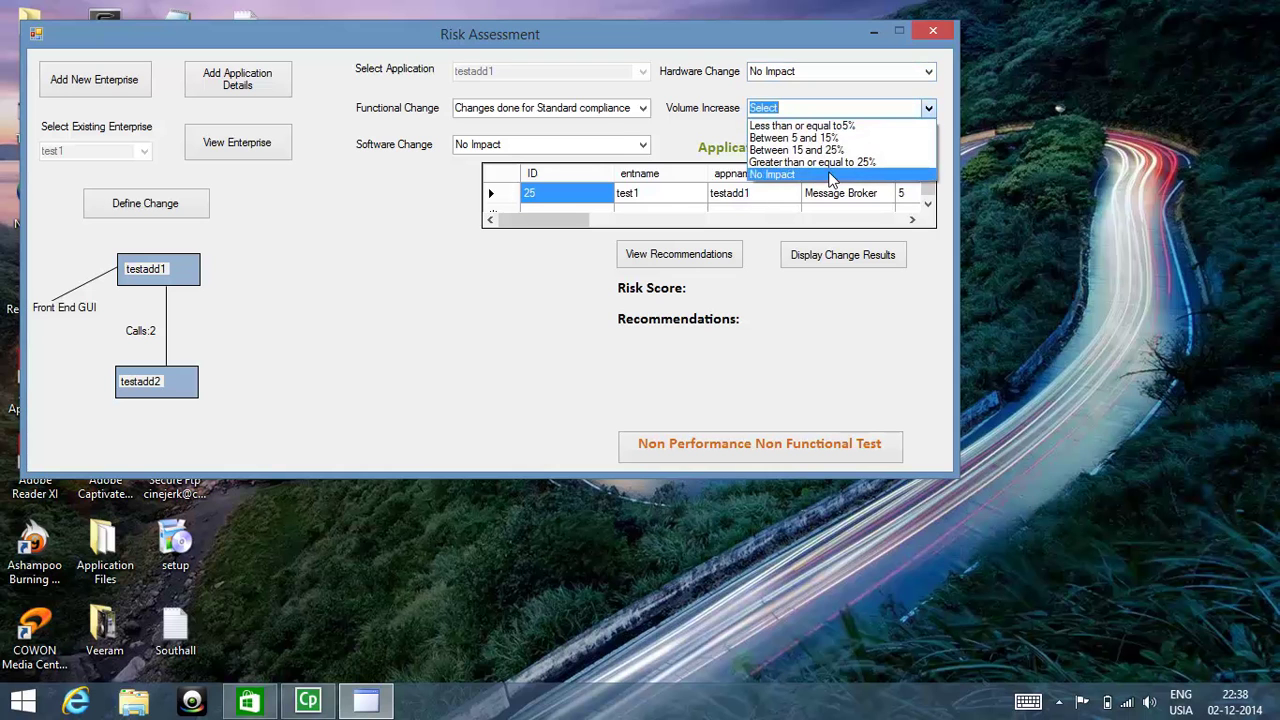
left_click(828, 175)
key("super+c")
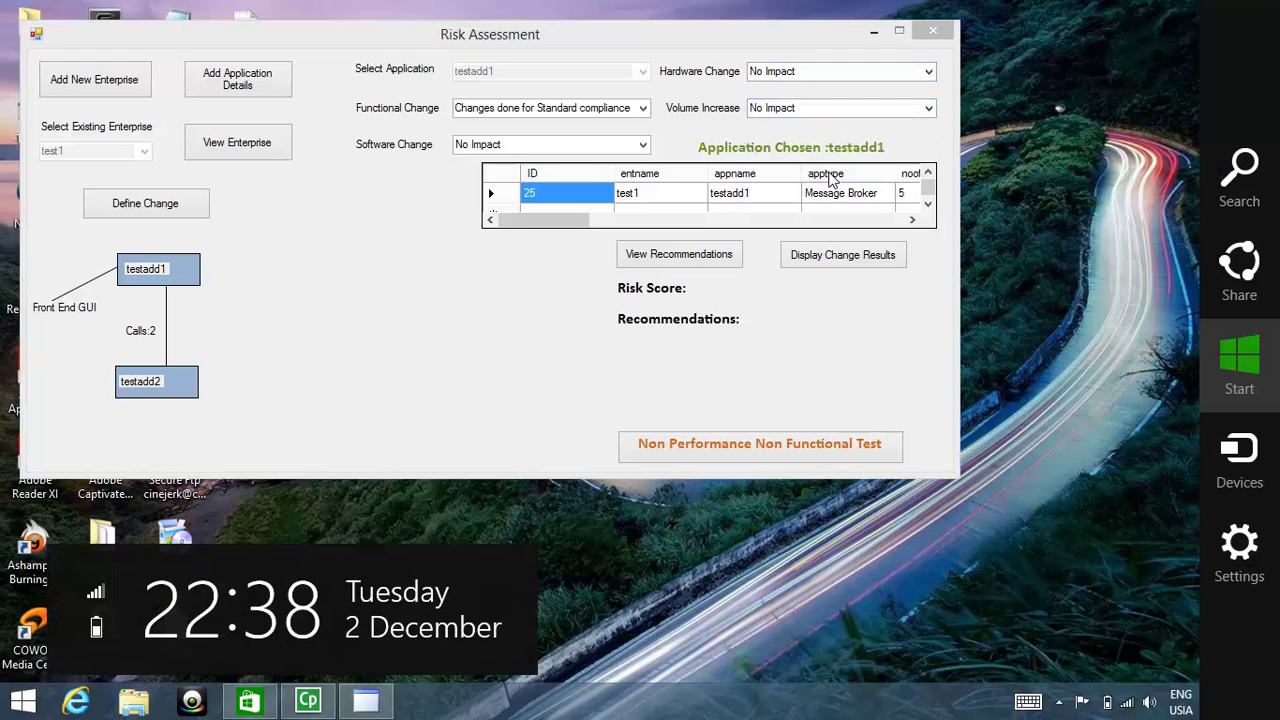
Generate the risk score and recommendations for the testadd1 change and display the change results on the application diagram
left_click(727, 256)
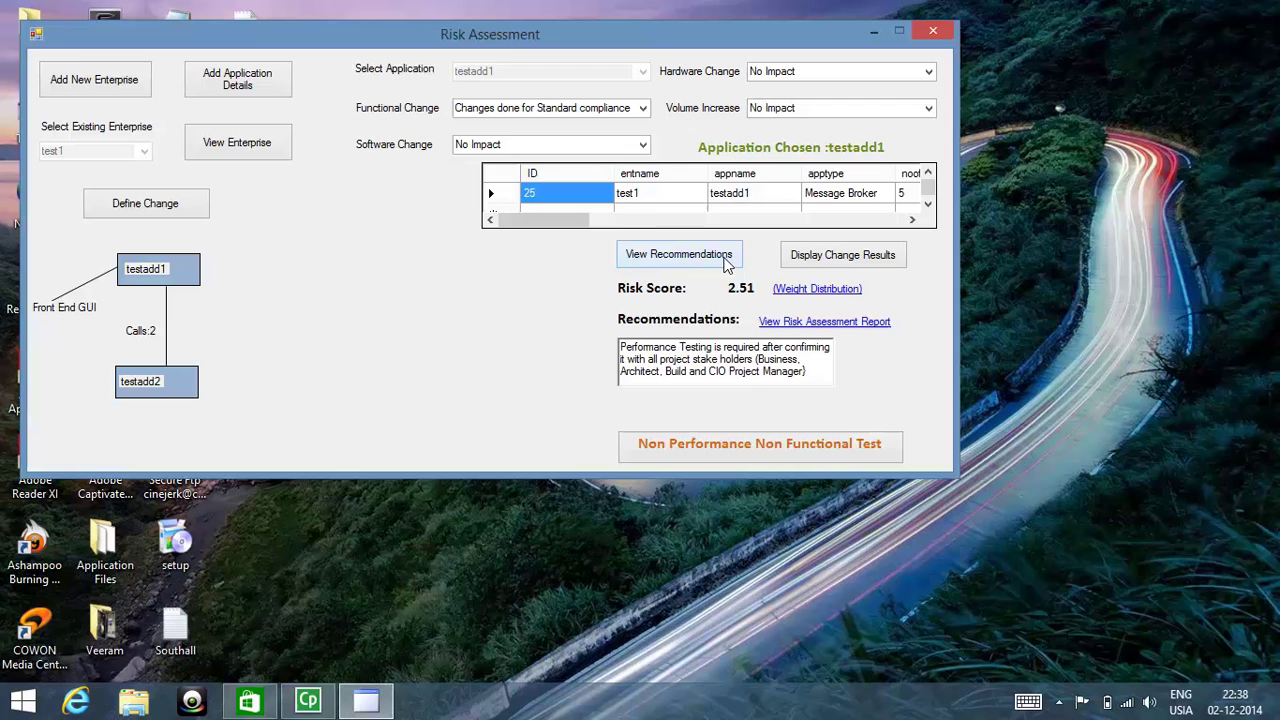
left_click(803, 258)
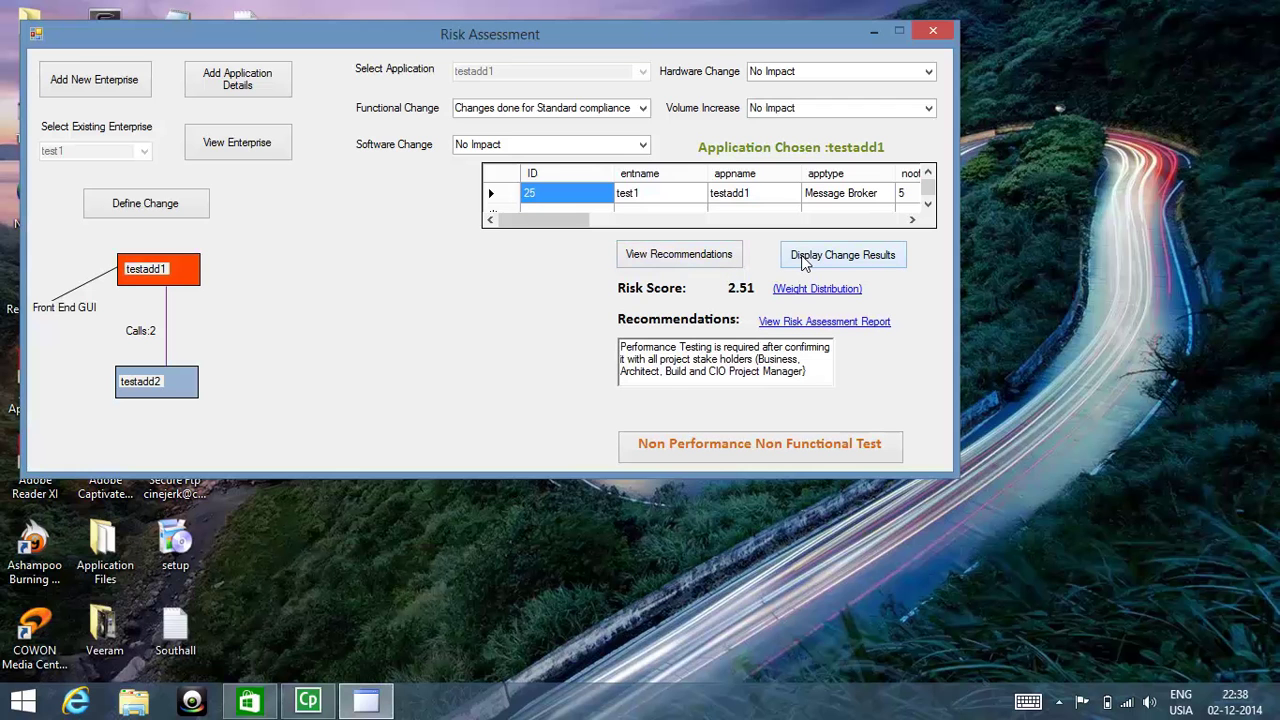
Review the risk assessment report and its print options without printing, and close the report and the Risk Assessment application
left_click(805, 323)
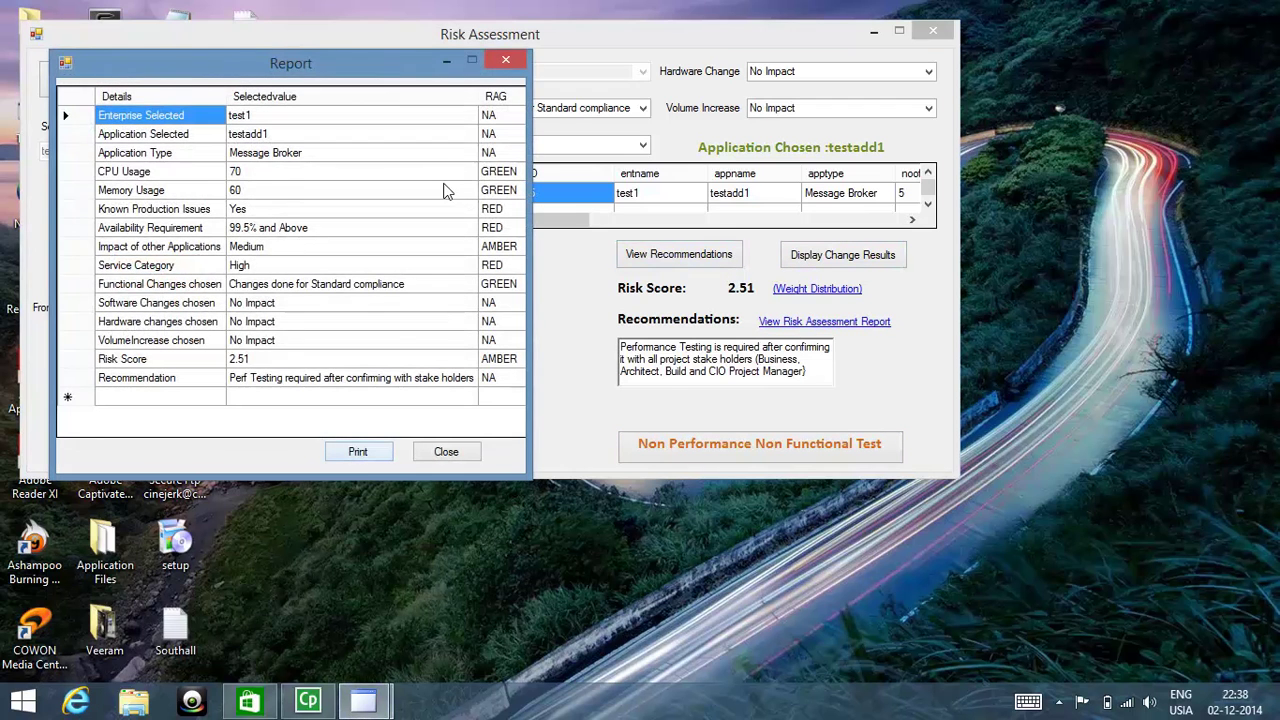
left_click(360, 453)
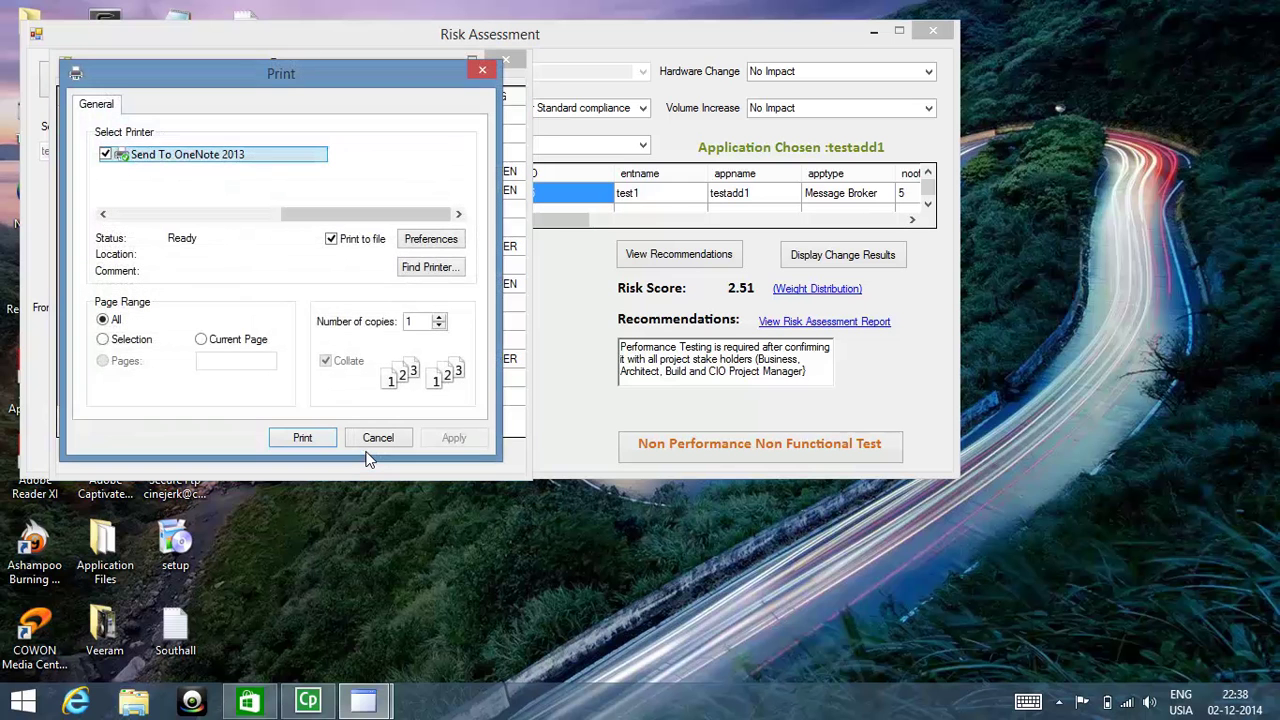
left_click(483, 72)
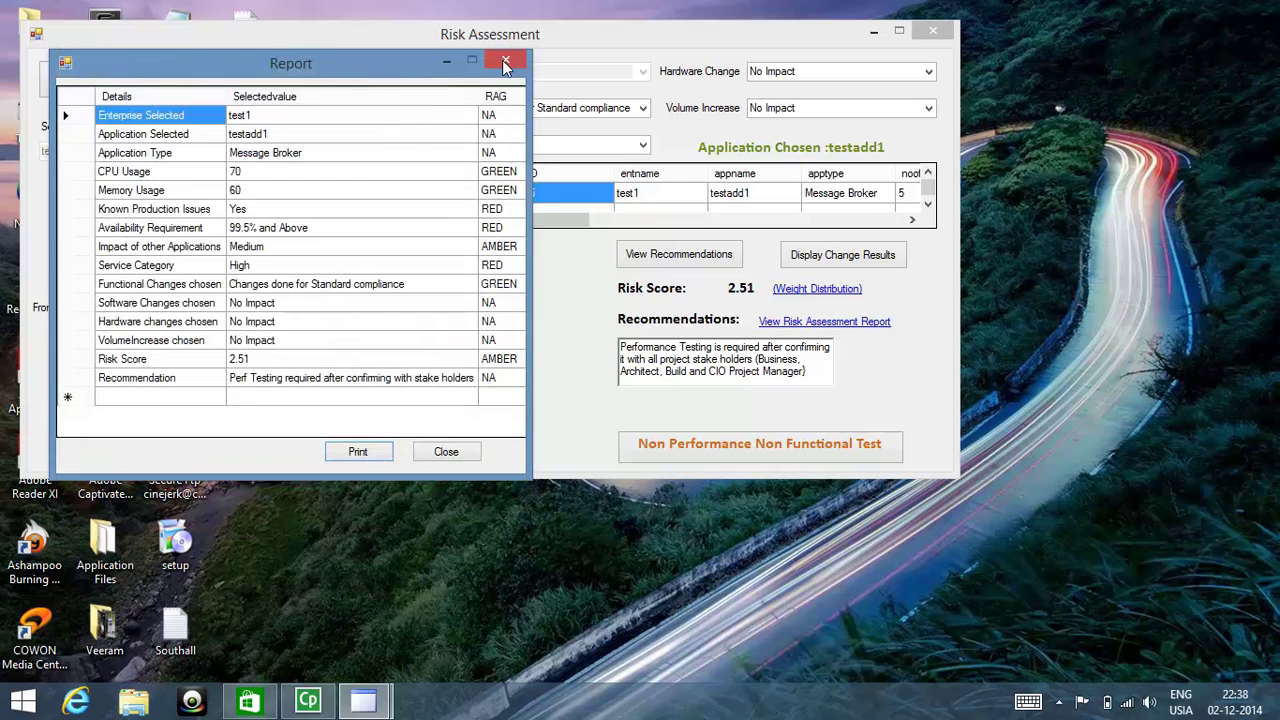
left_click(504, 57)
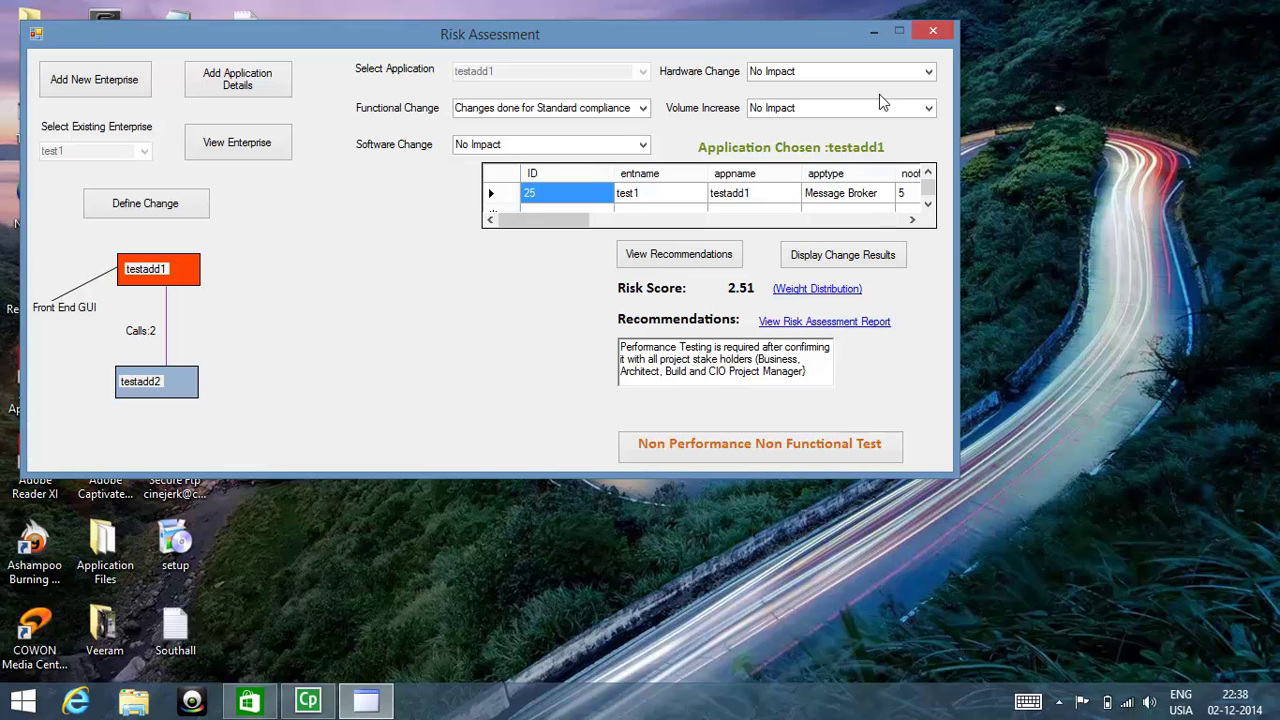
left_click(933, 31)
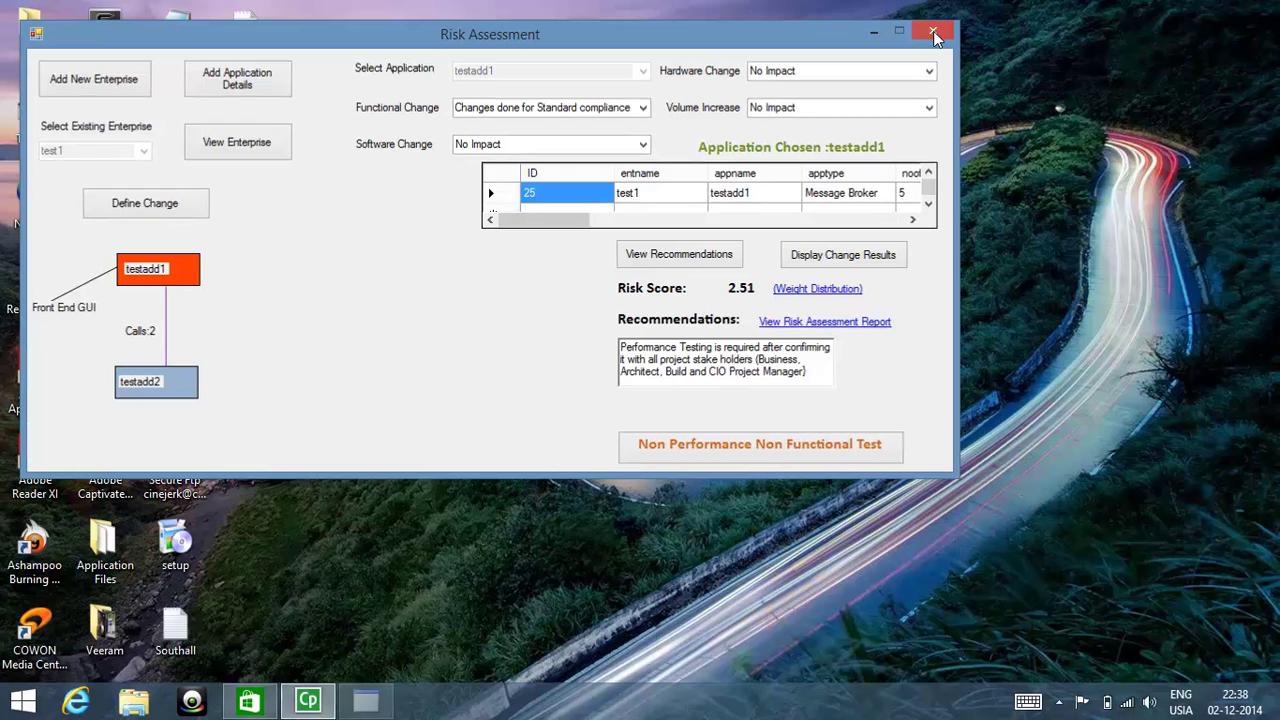